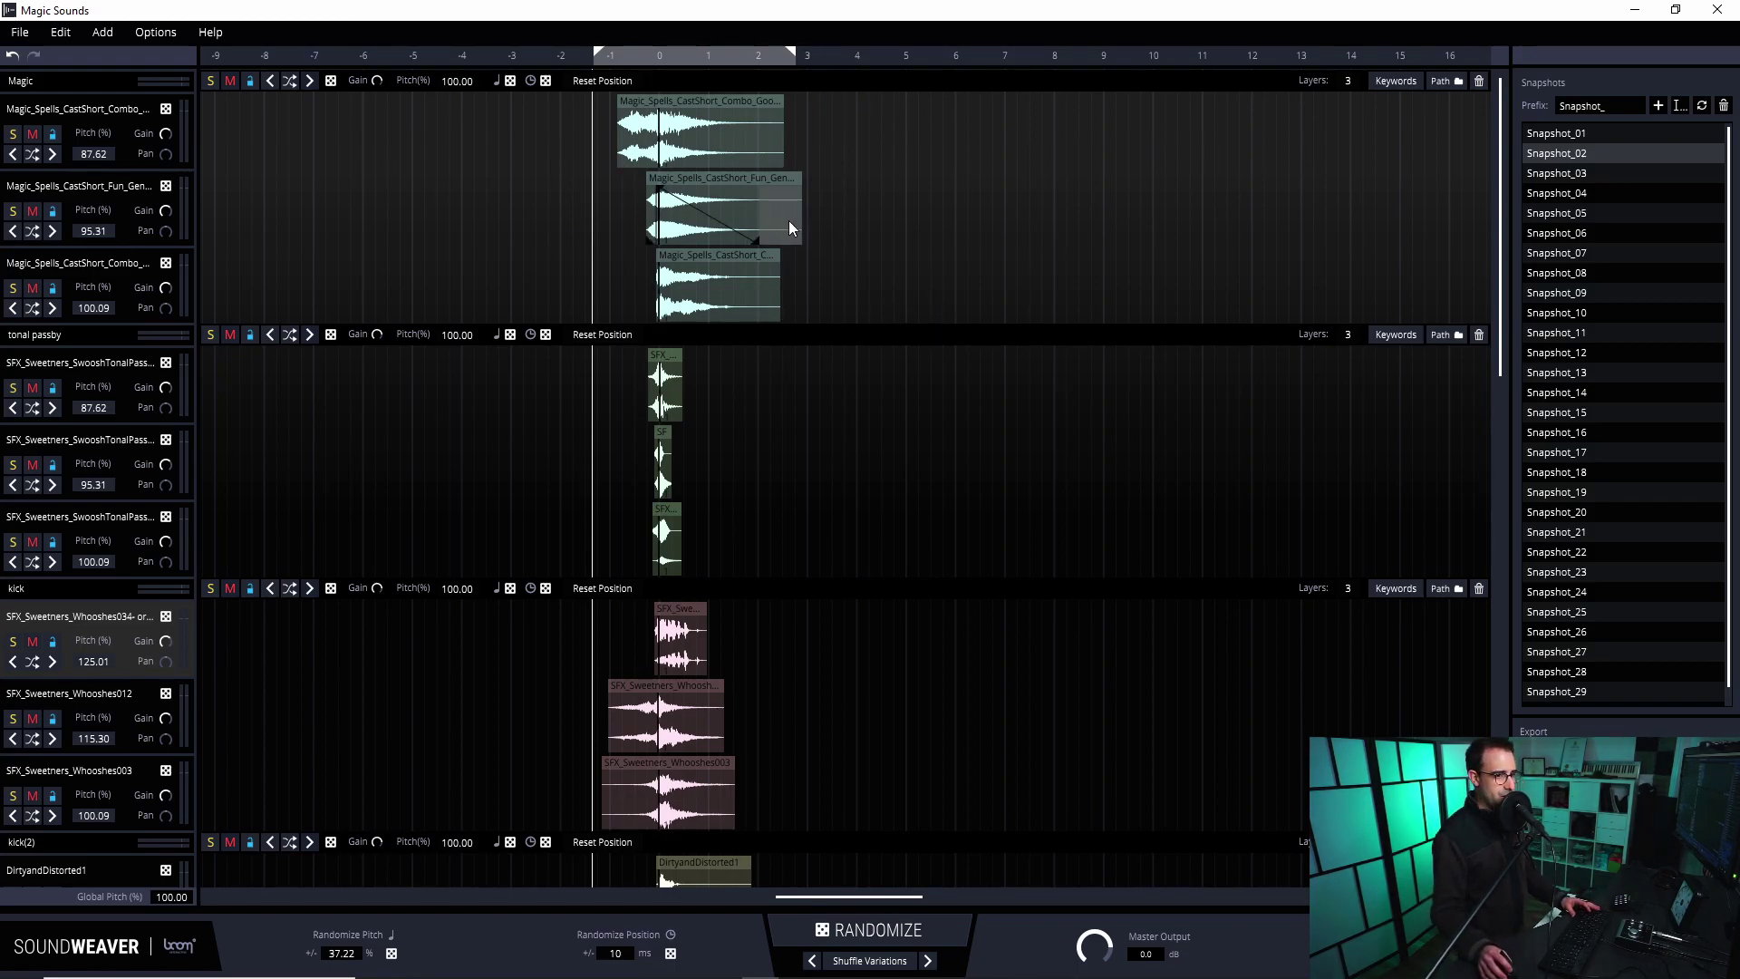
# Solo the tonal passby group, play it from just before its clips, and turn its solo off
pyautogui.scroll(-2, 888, 606)
pyautogui.scroll(2, 886, 605)
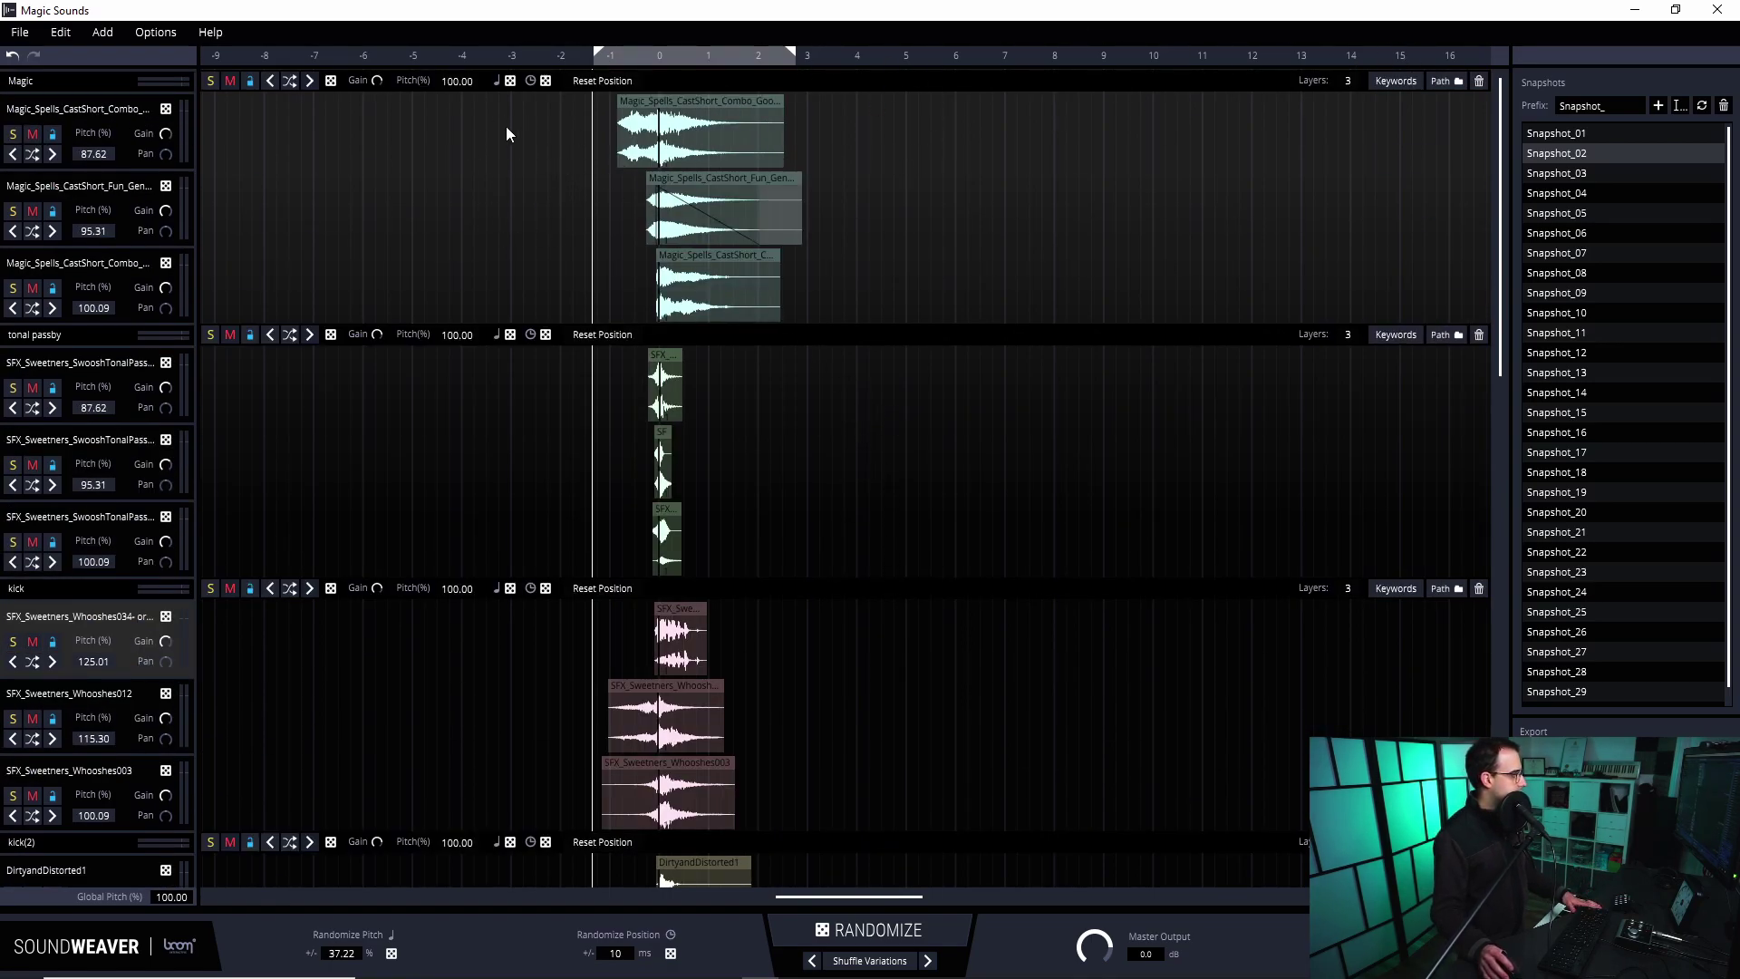
pyautogui.scroll(-1, 661, 372)
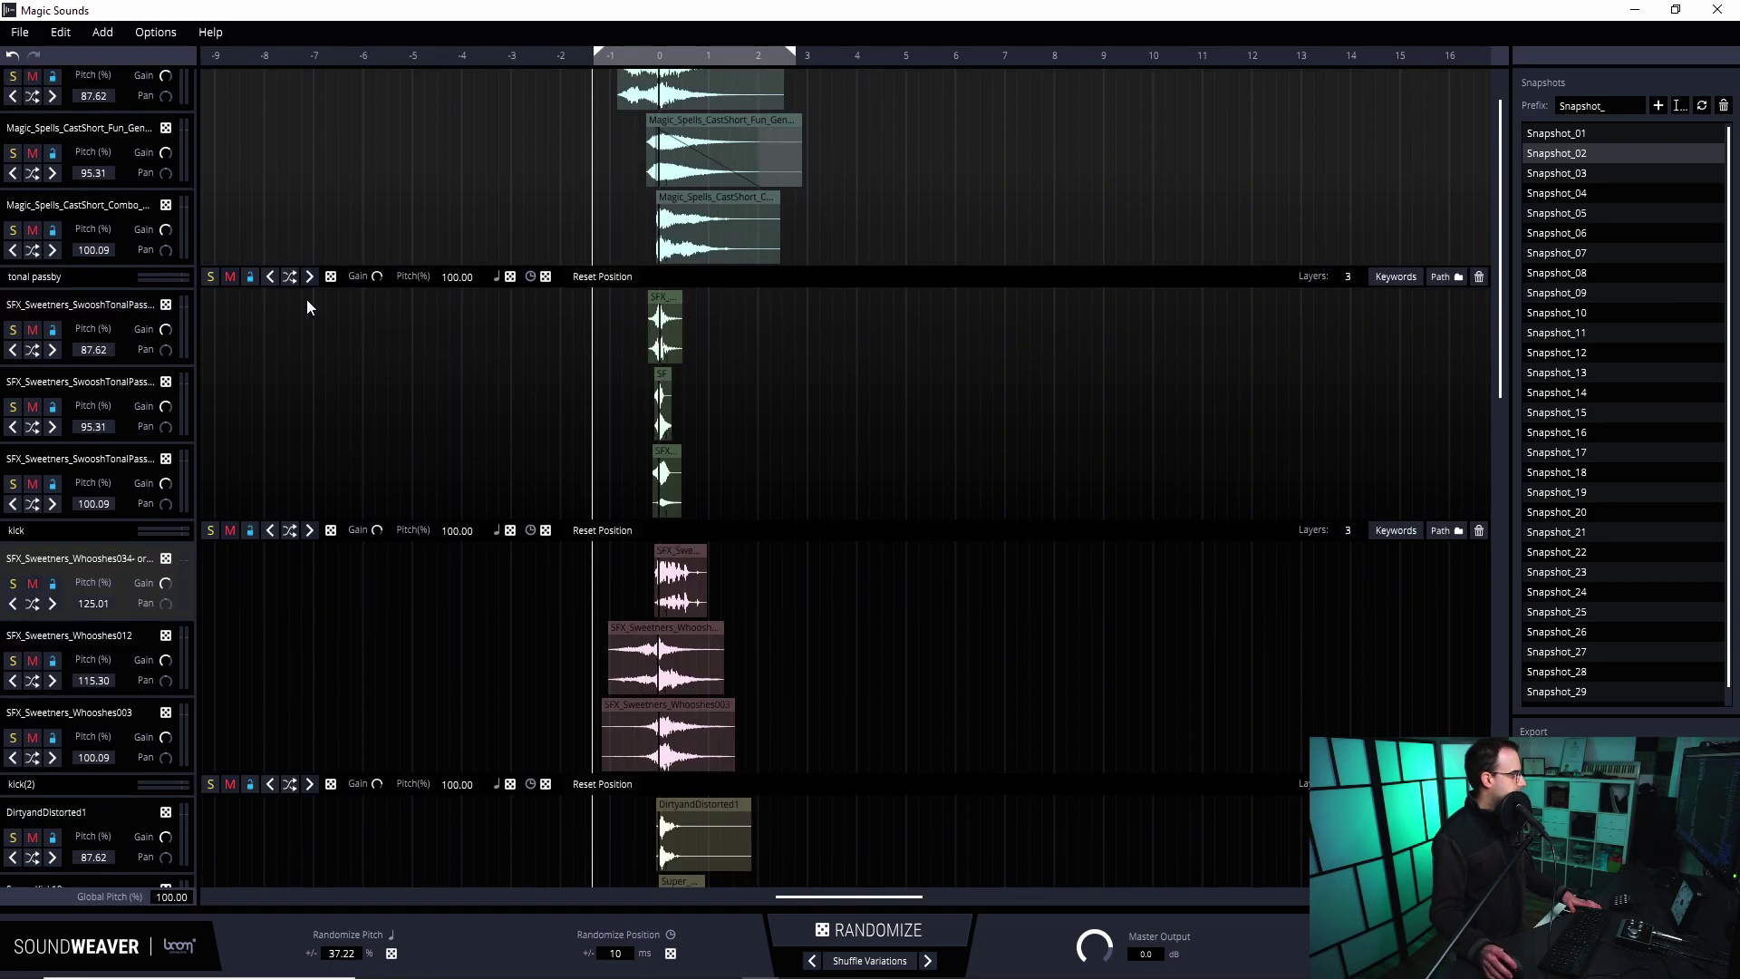
pyautogui.click(210, 277)
pyautogui.click(605, 60)
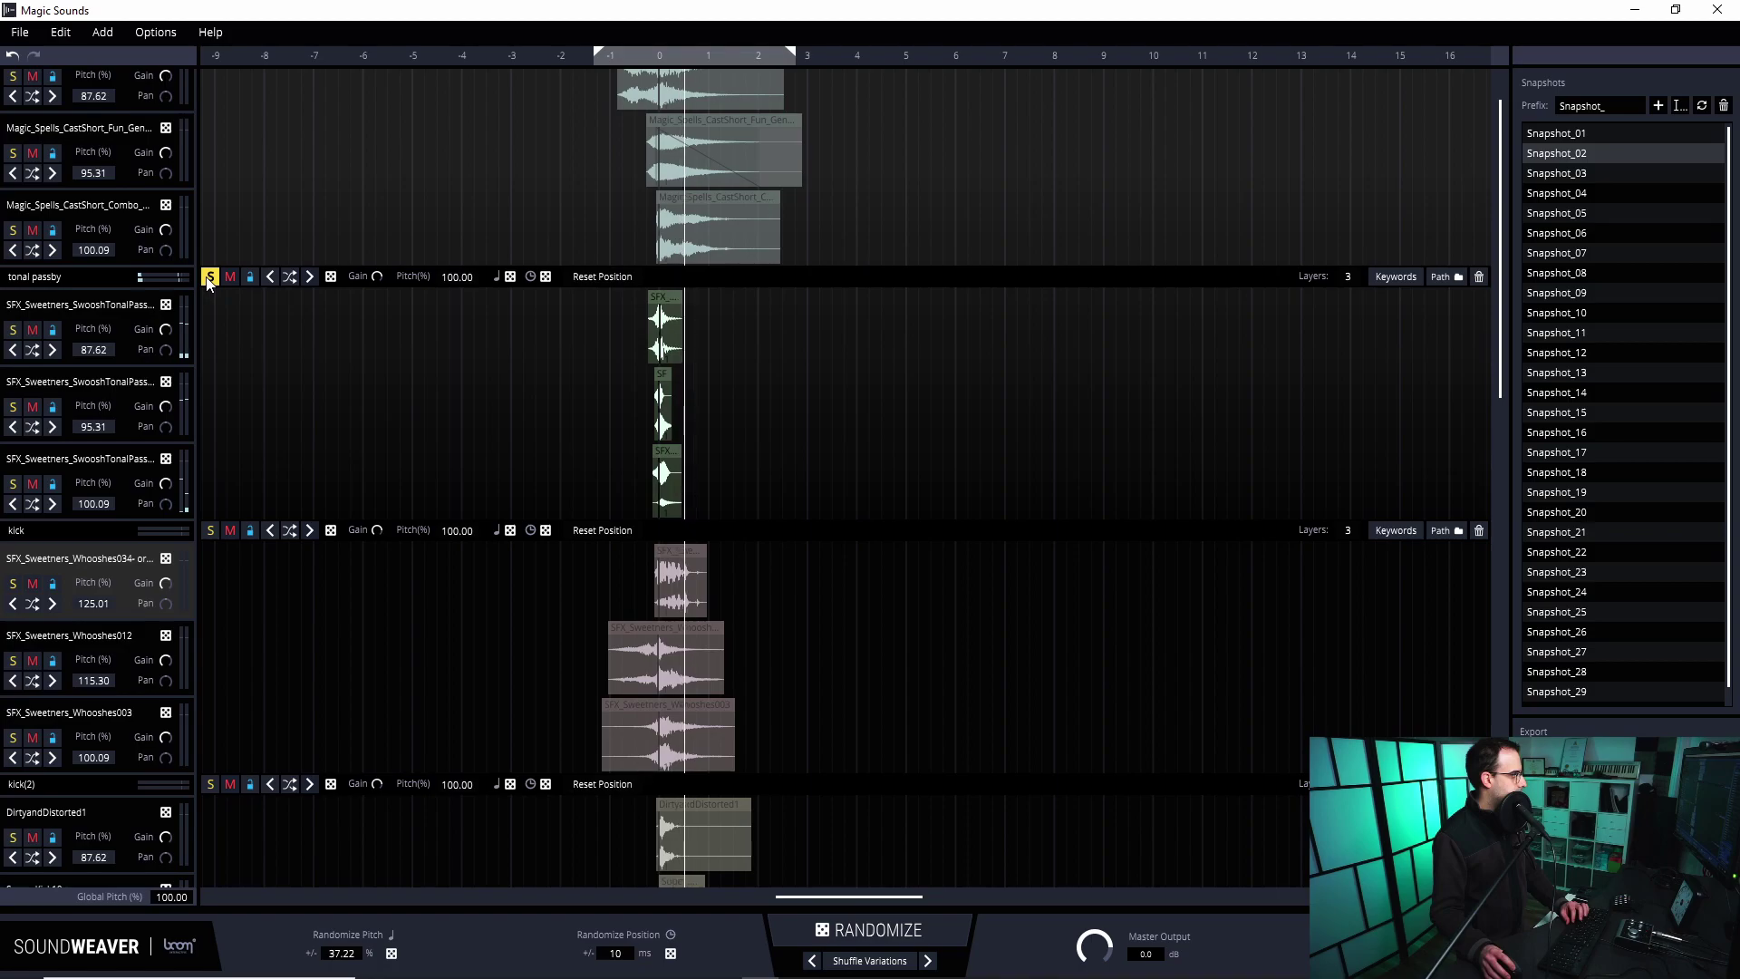
pyautogui.click(636, 57)
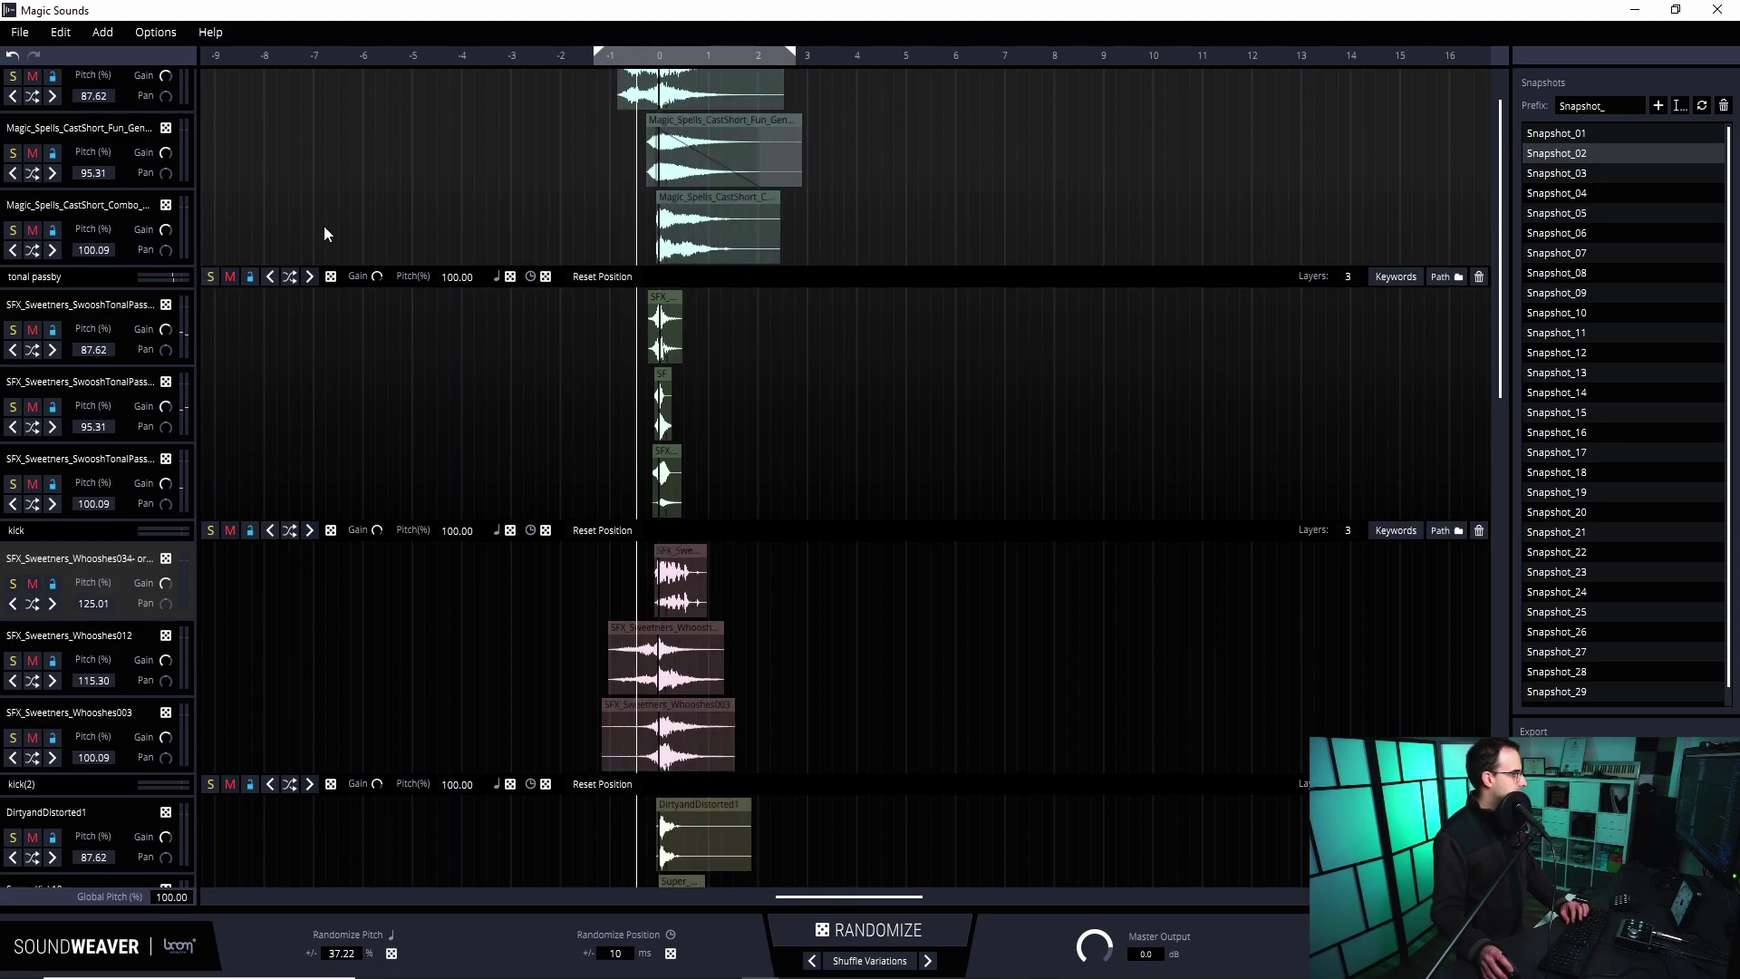
pyautogui.click(214, 276)
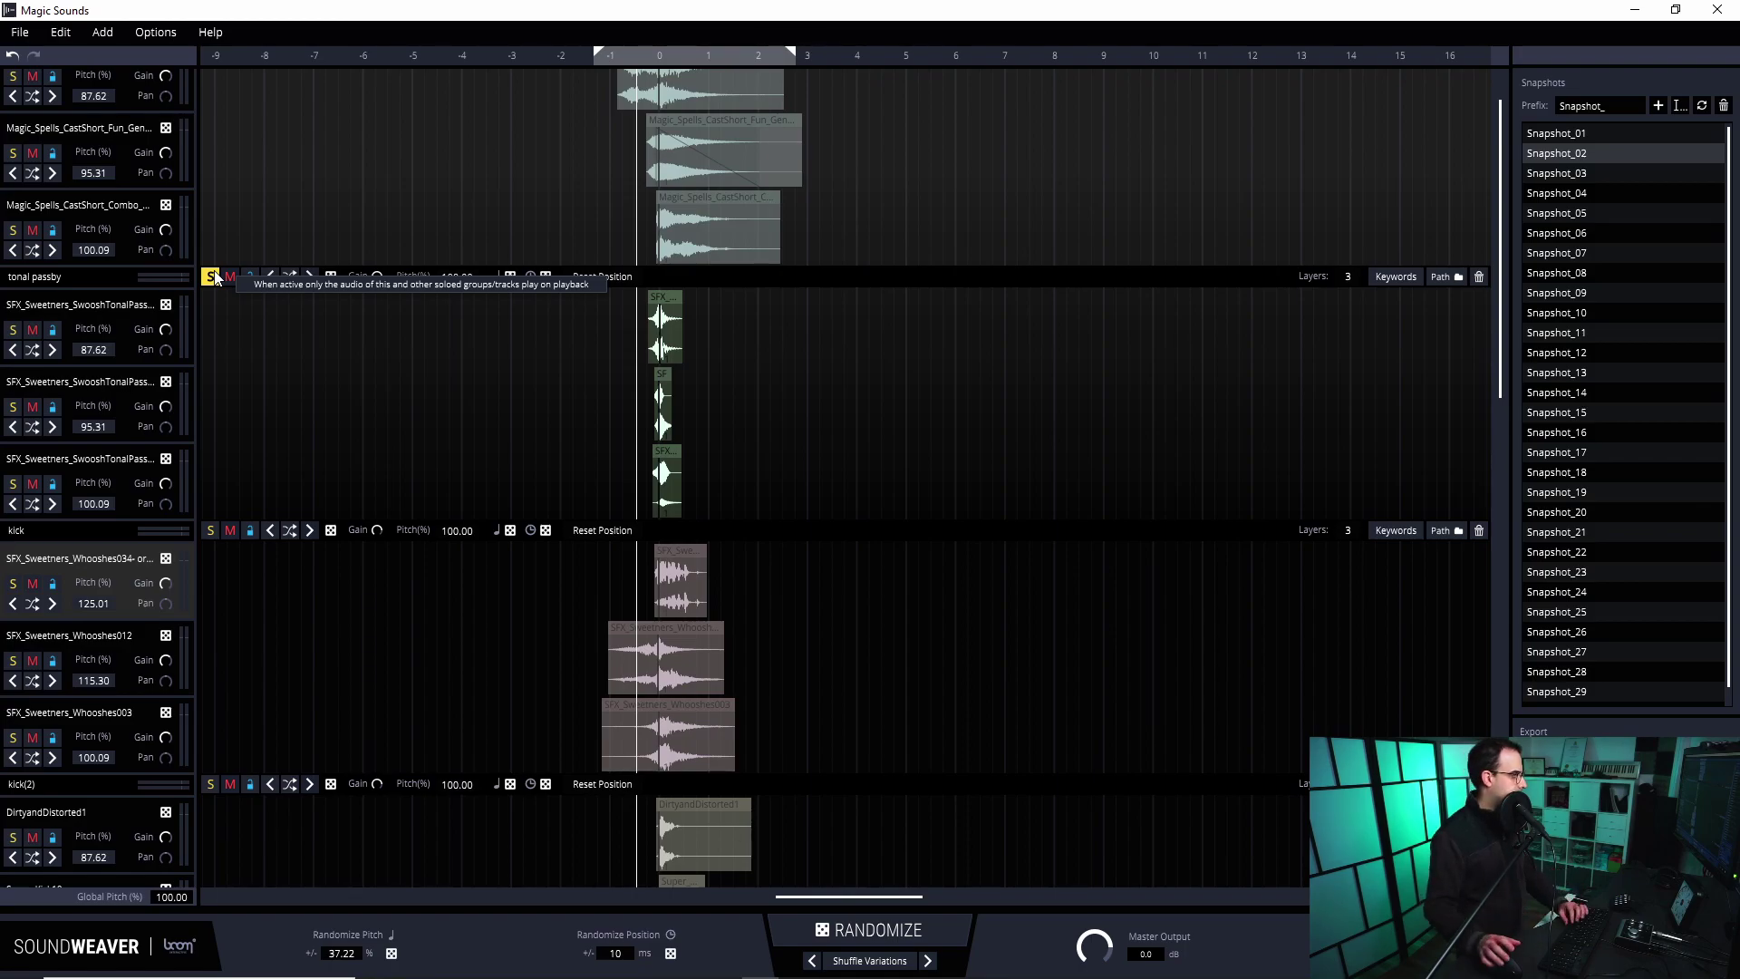
pyautogui.click(211, 277)
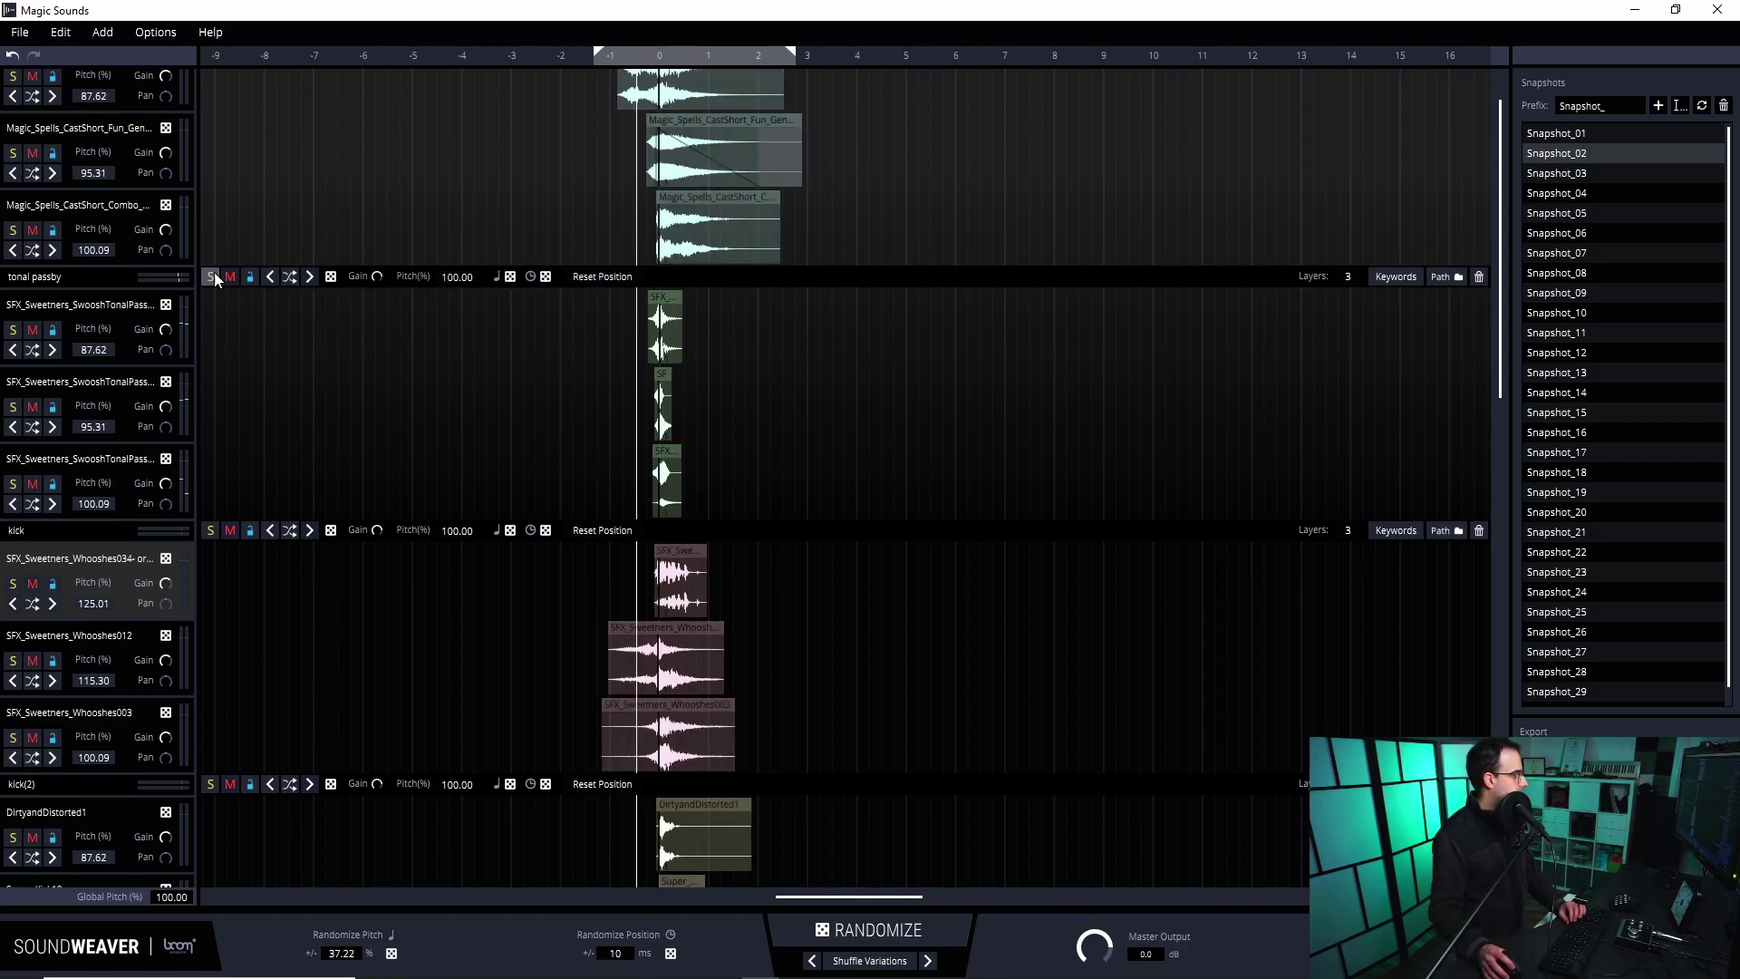
# Solo the kick group that holds the whoosh layers, rename it whoosh, and set the playhead to the start of its clips
pyautogui.click(211, 530)
pyautogui.scroll(-2, 524, 406)
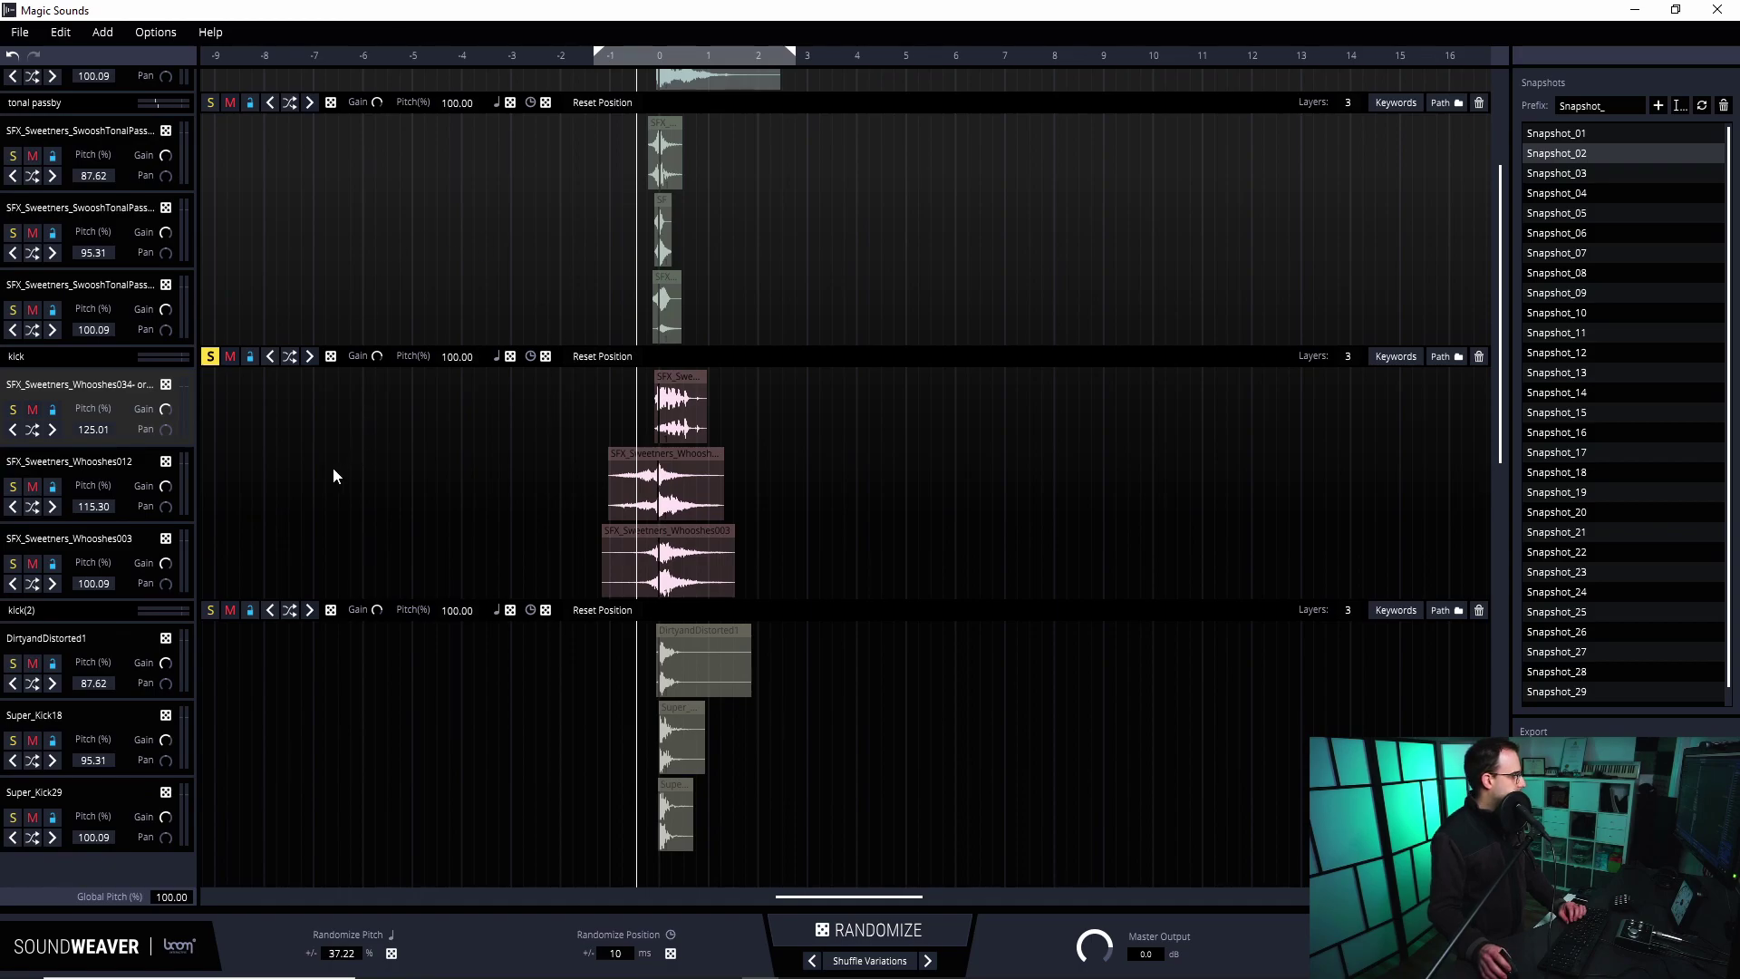
pyautogui.scroll(-1, 514, 439)
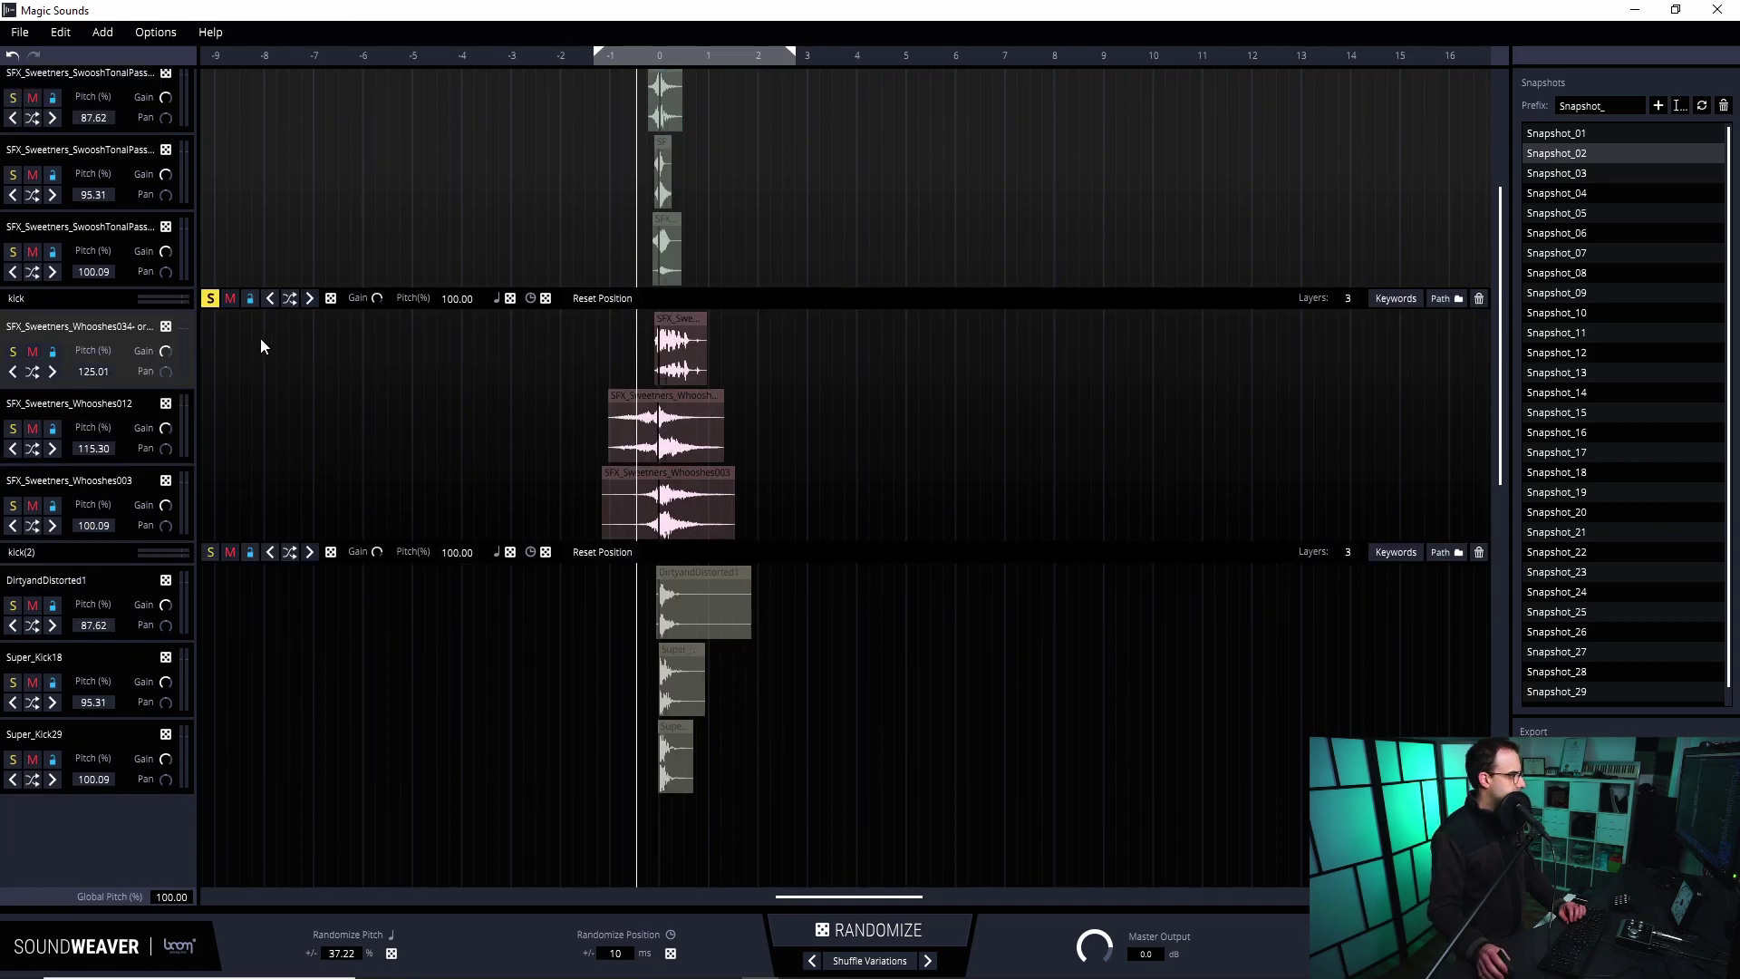
pyautogui.write('sh')
pyautogui.moveTo(603, 63); pyautogui.dragTo(595, 62)
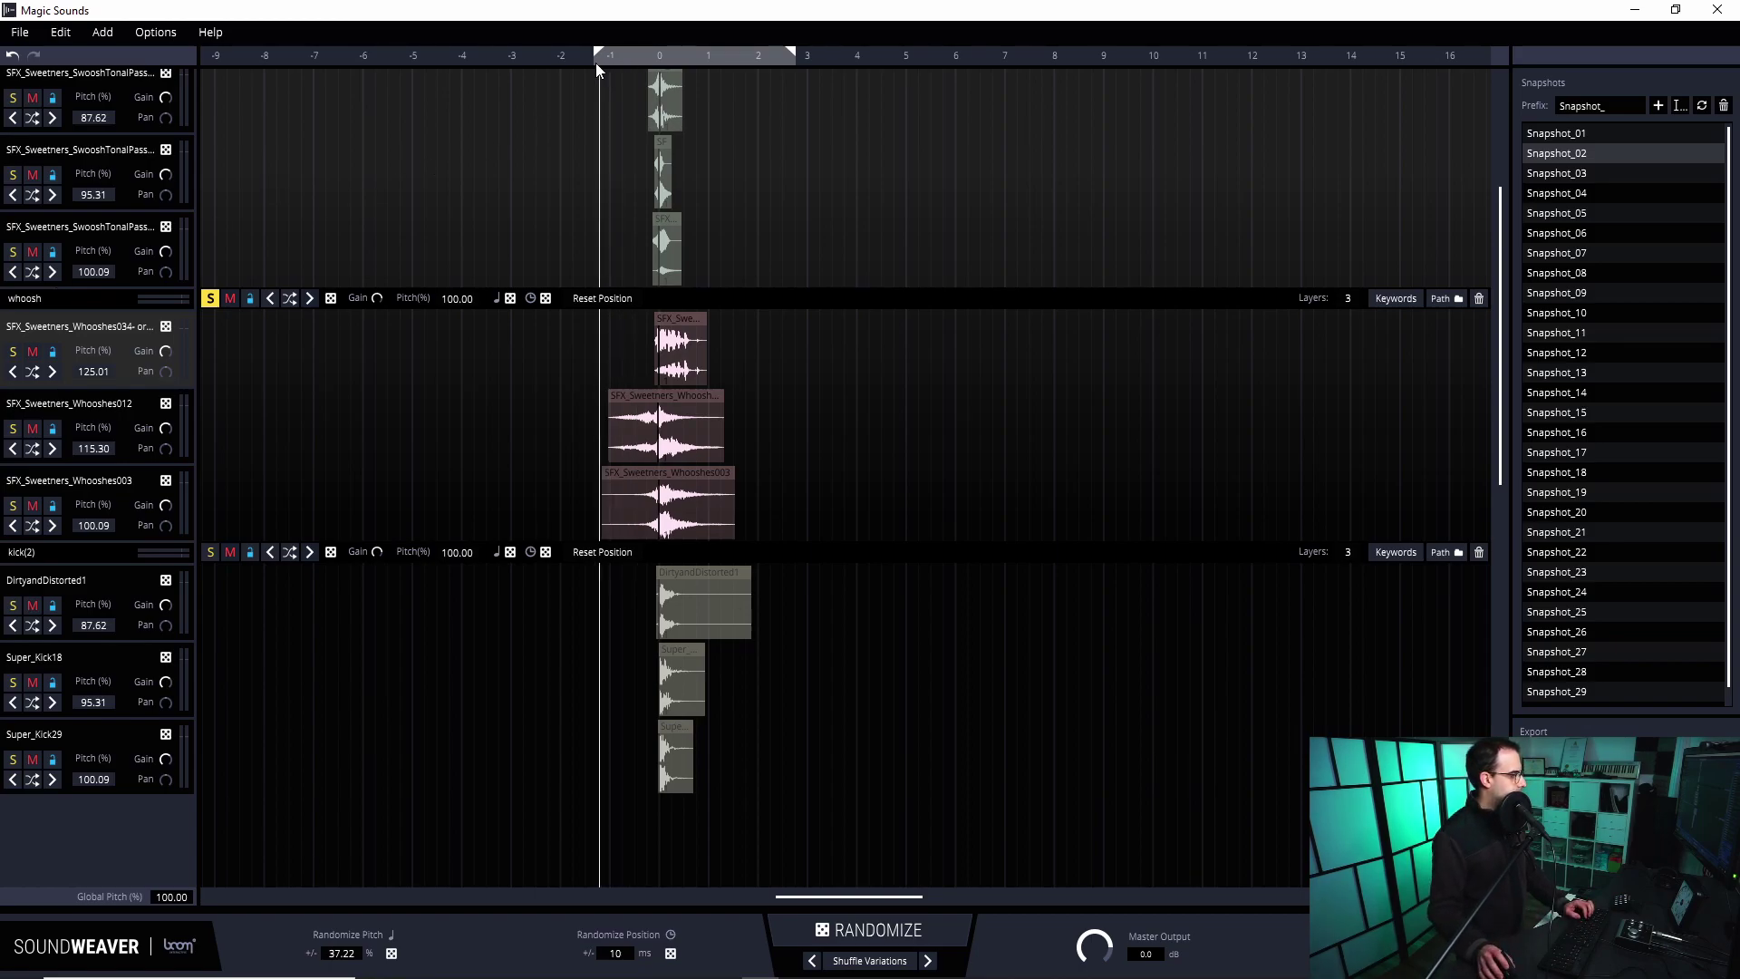
# Solo the kick(2) group, play it from just before its transients, and turn its solo off
pyautogui.click(214, 550)
pyautogui.scroll(-2, 600, 366)
pyautogui.click(647, 56)
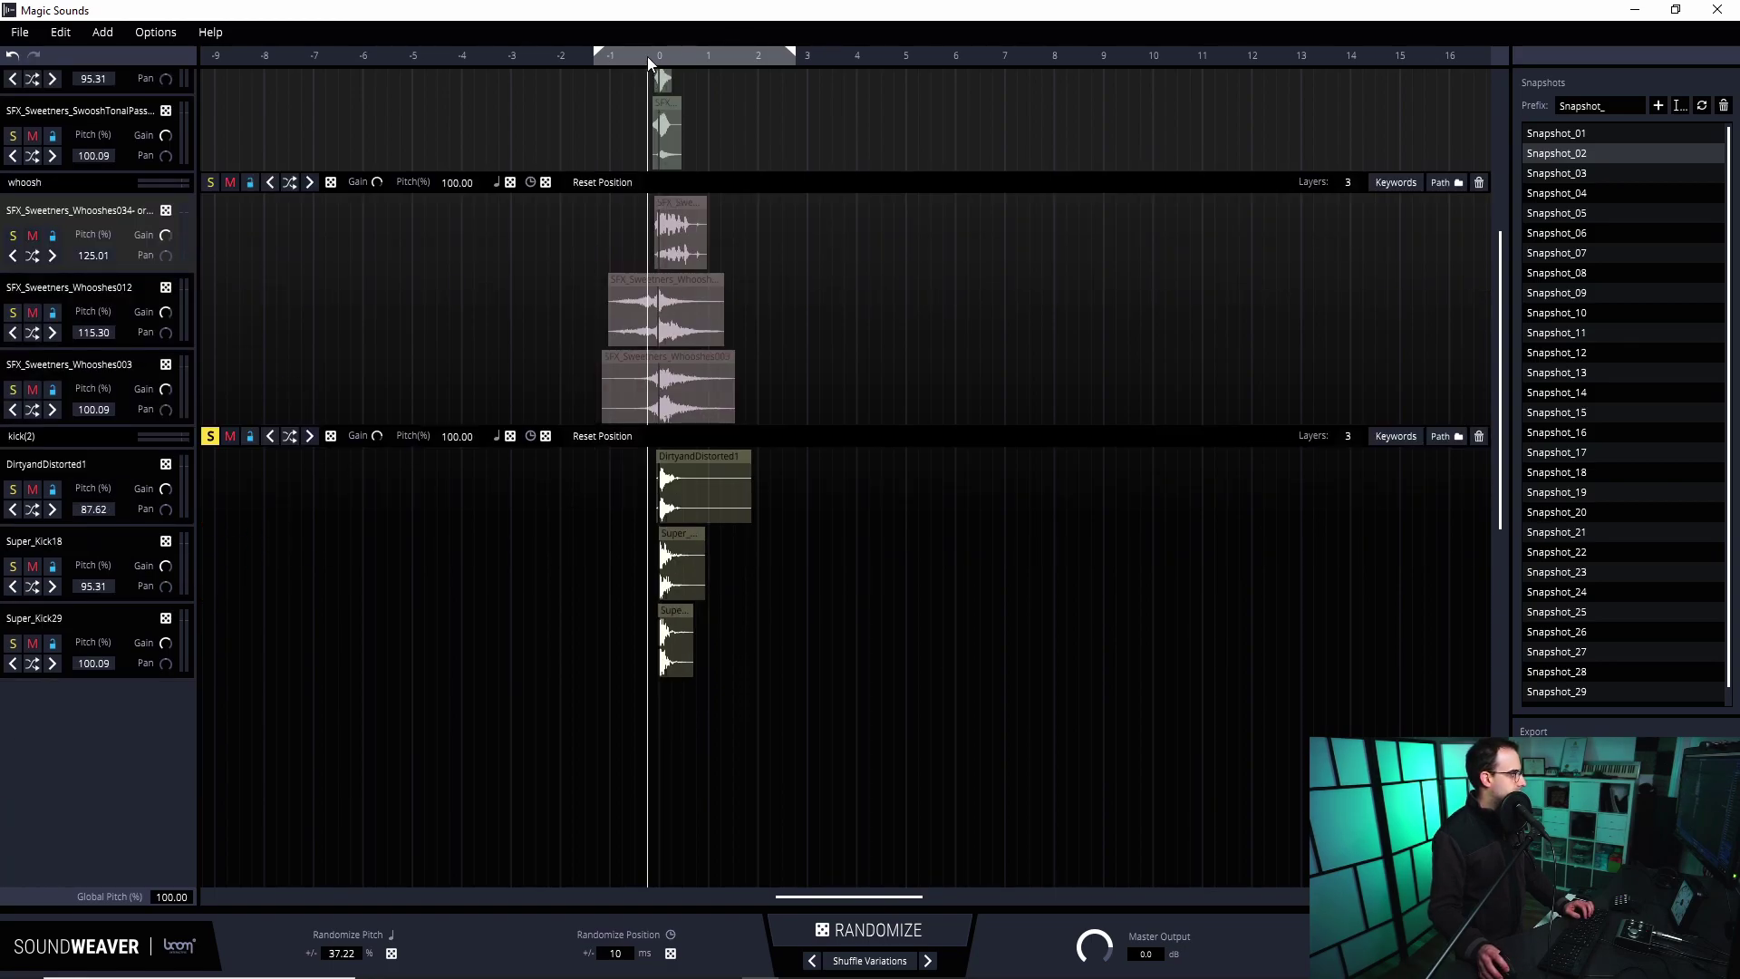
pyautogui.click(644, 57)
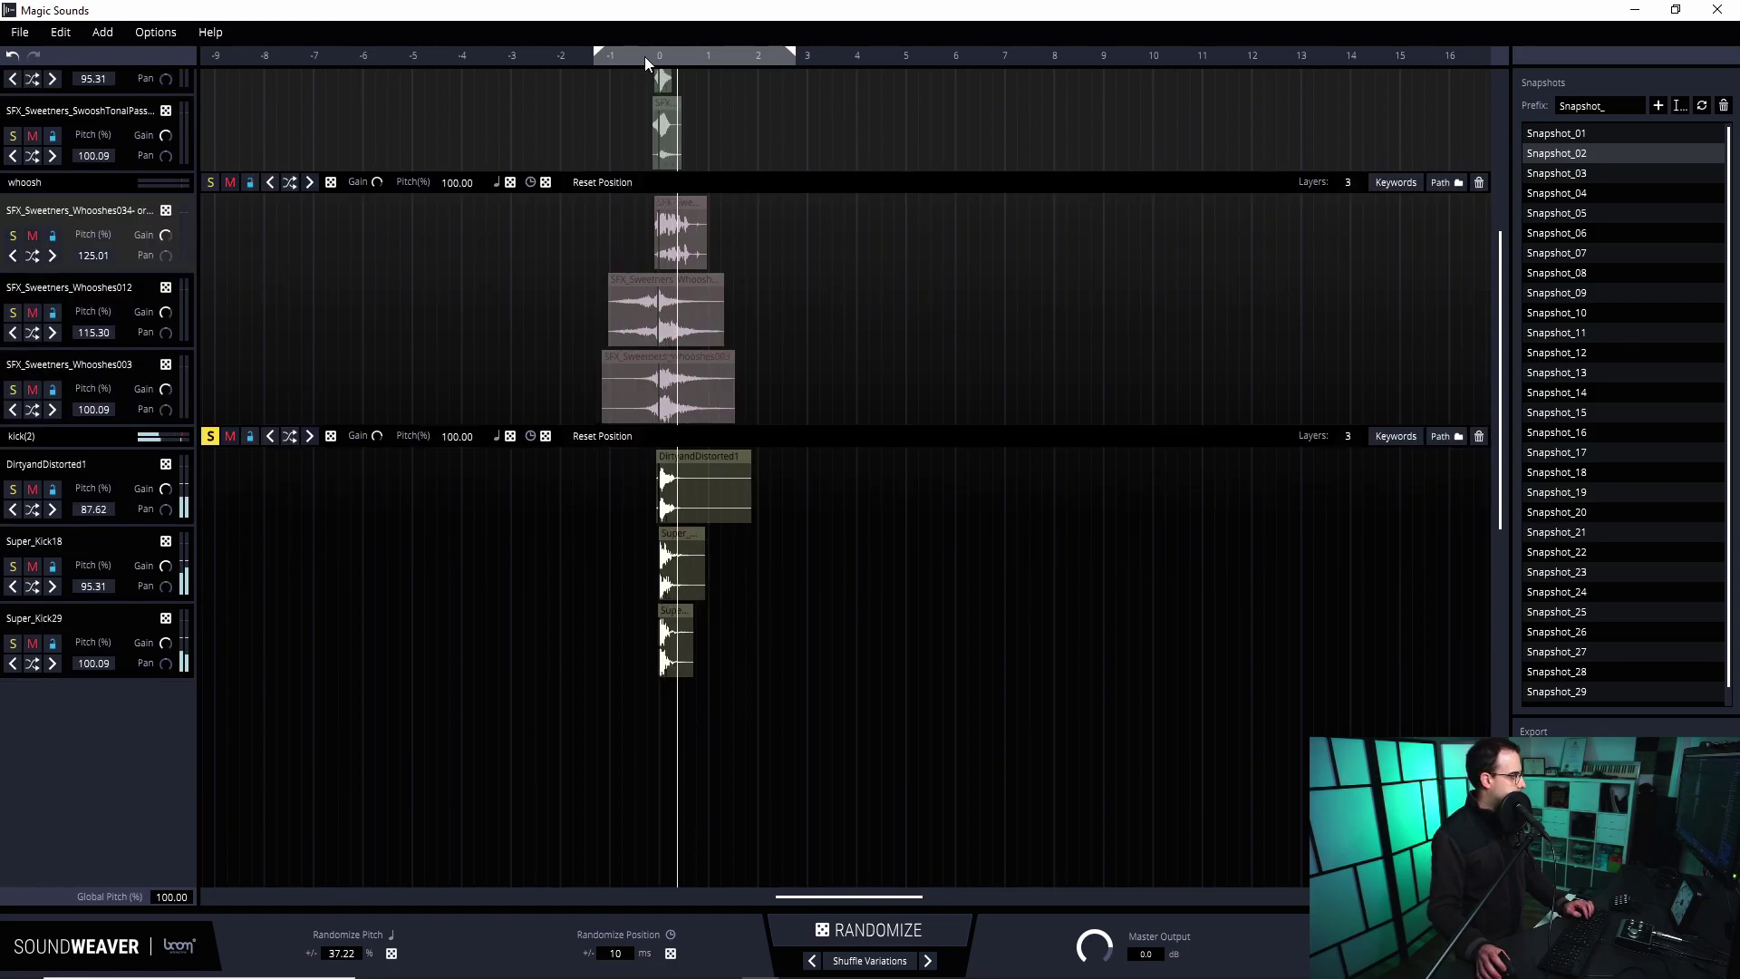
pyautogui.click(209, 436)
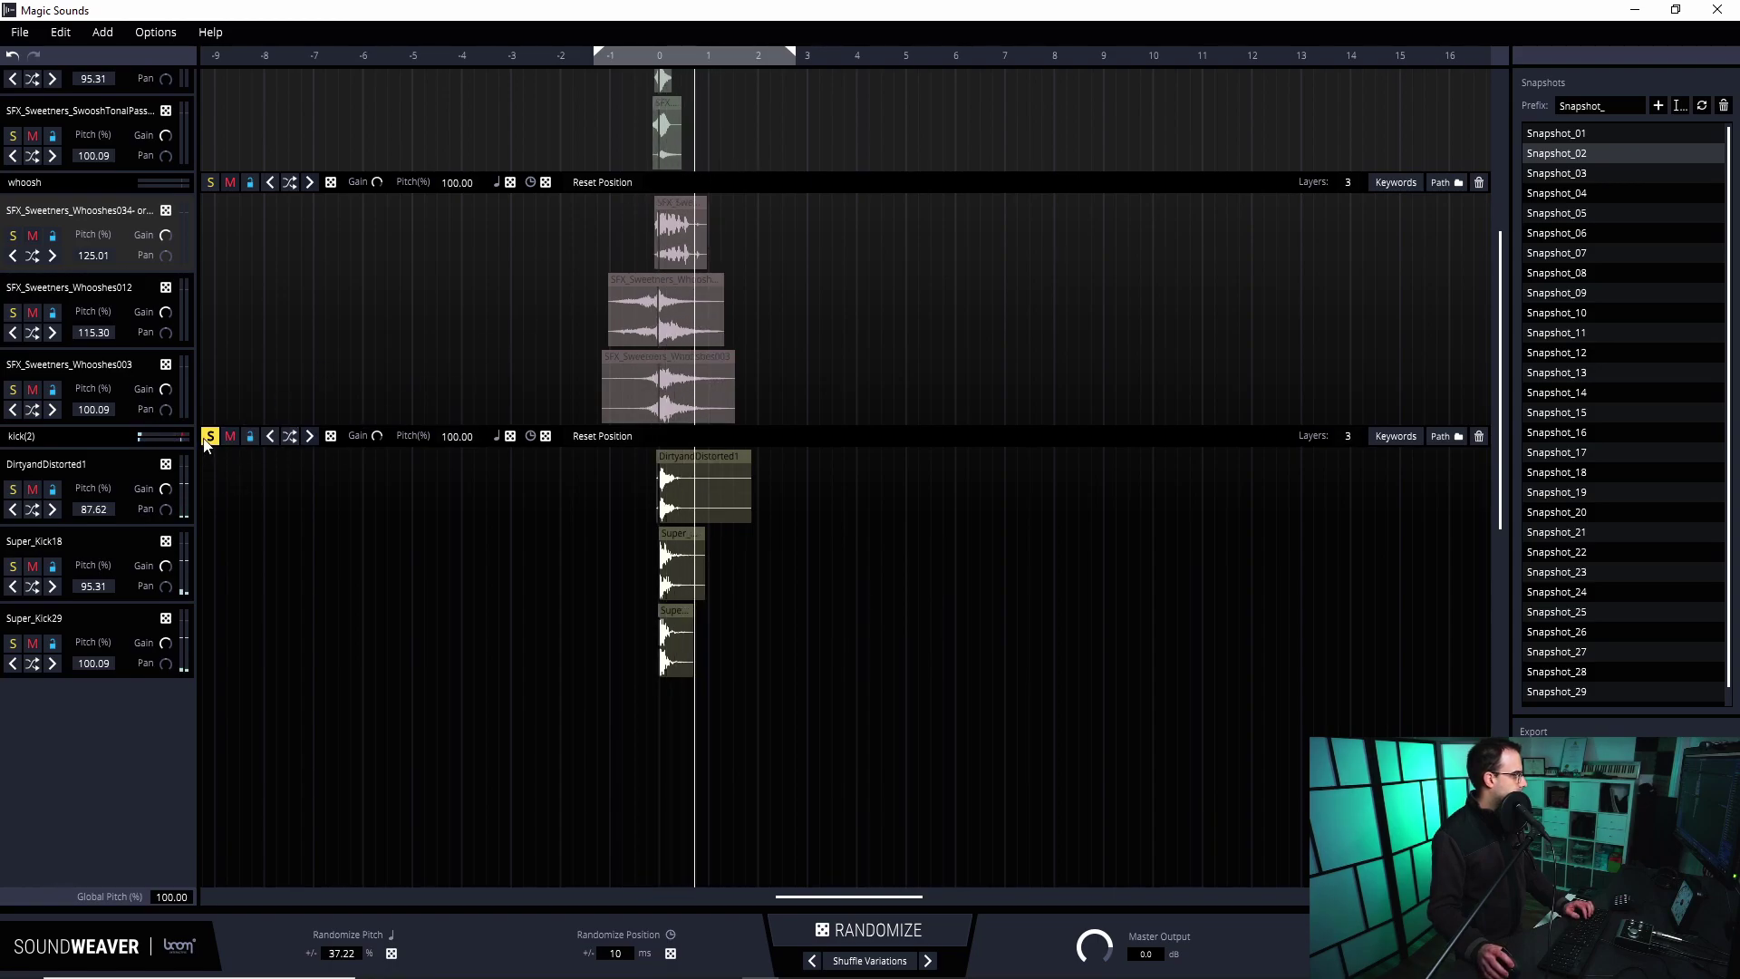
# Move the playhead to about -1.9, ahead of all clips, and play every group together
pyautogui.scroll(6, 447, 536)
pyautogui.scroll(1, 543, 535)
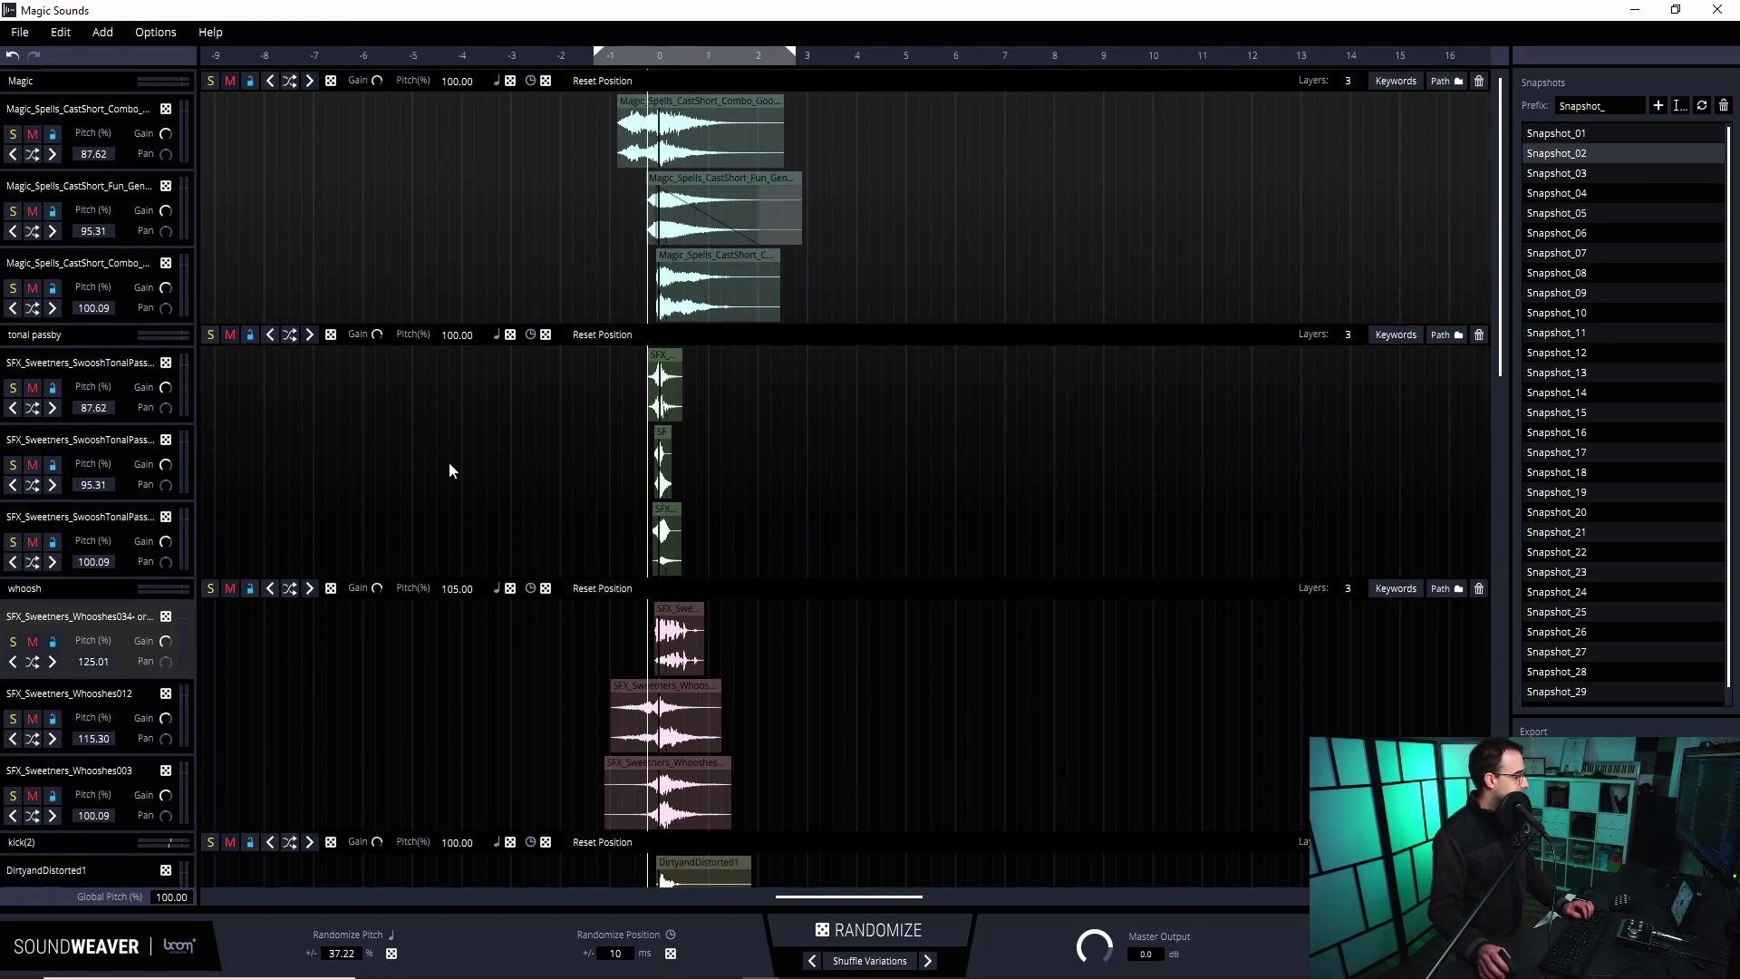
pyautogui.moveTo(633, 58); pyautogui.dragTo(566, 68)
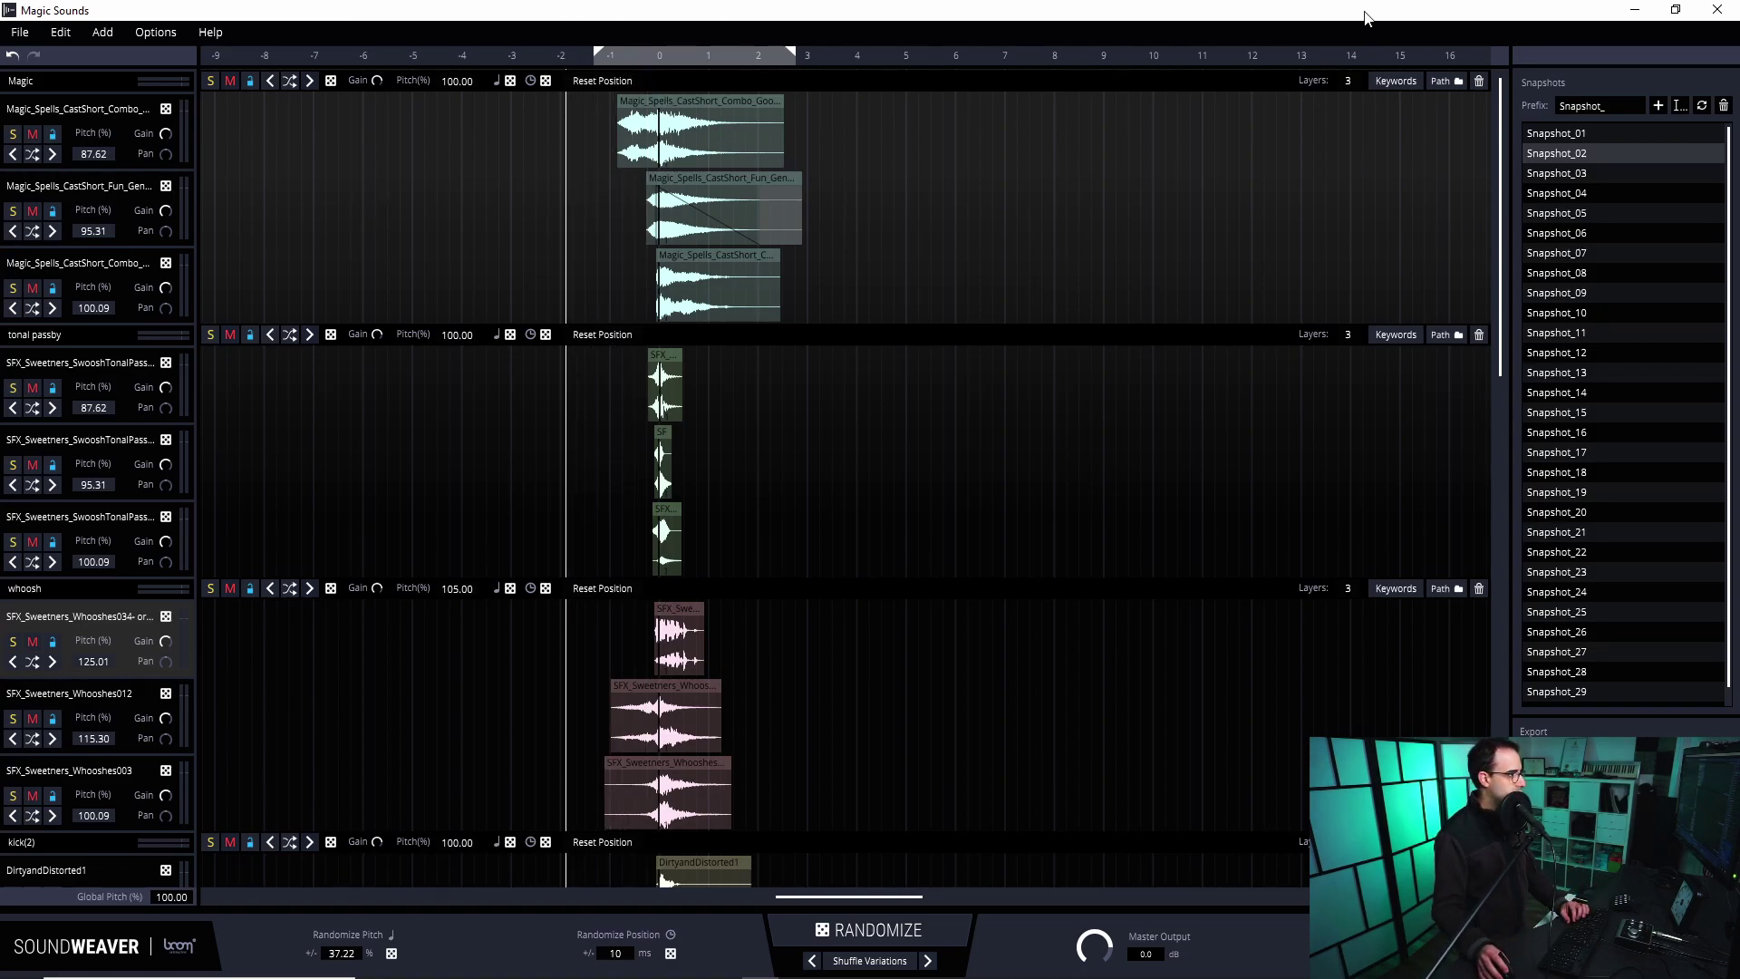
pyautogui.press('space')
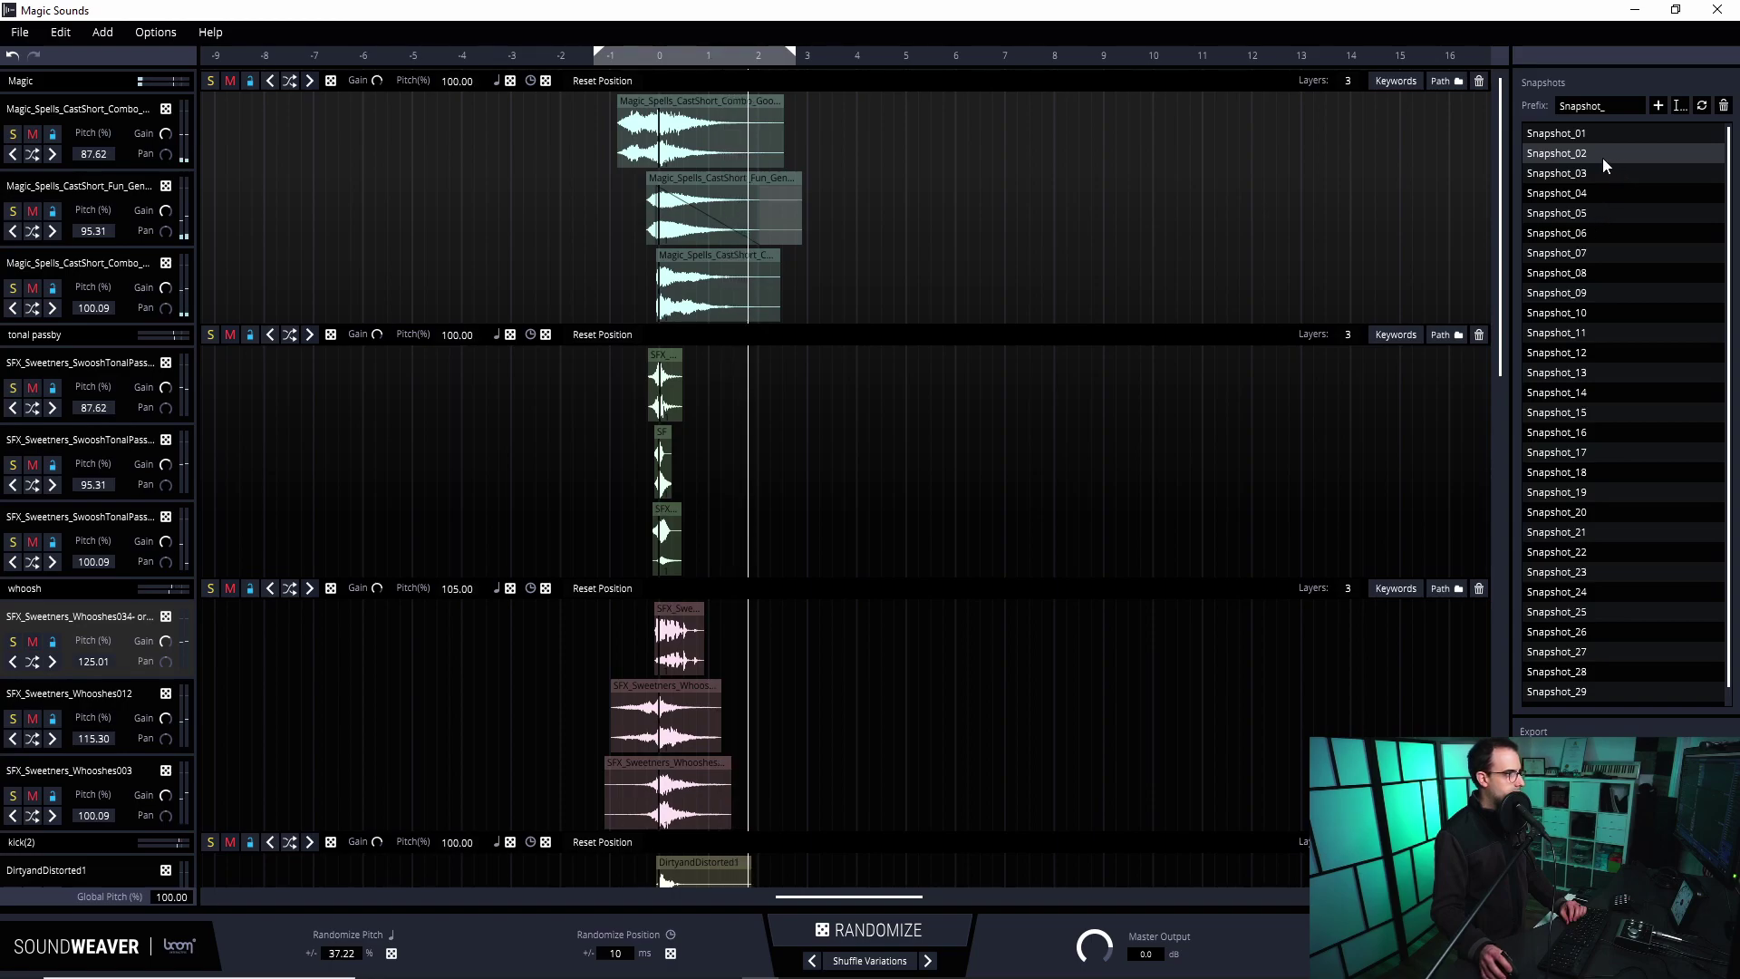
# Solo the Magic group and play it alone from about -0.9, including with its solo turned off to hear the full mix
pyautogui.click(211, 80)
pyautogui.moveTo(622, 58); pyautogui.dragTo(613, 58)
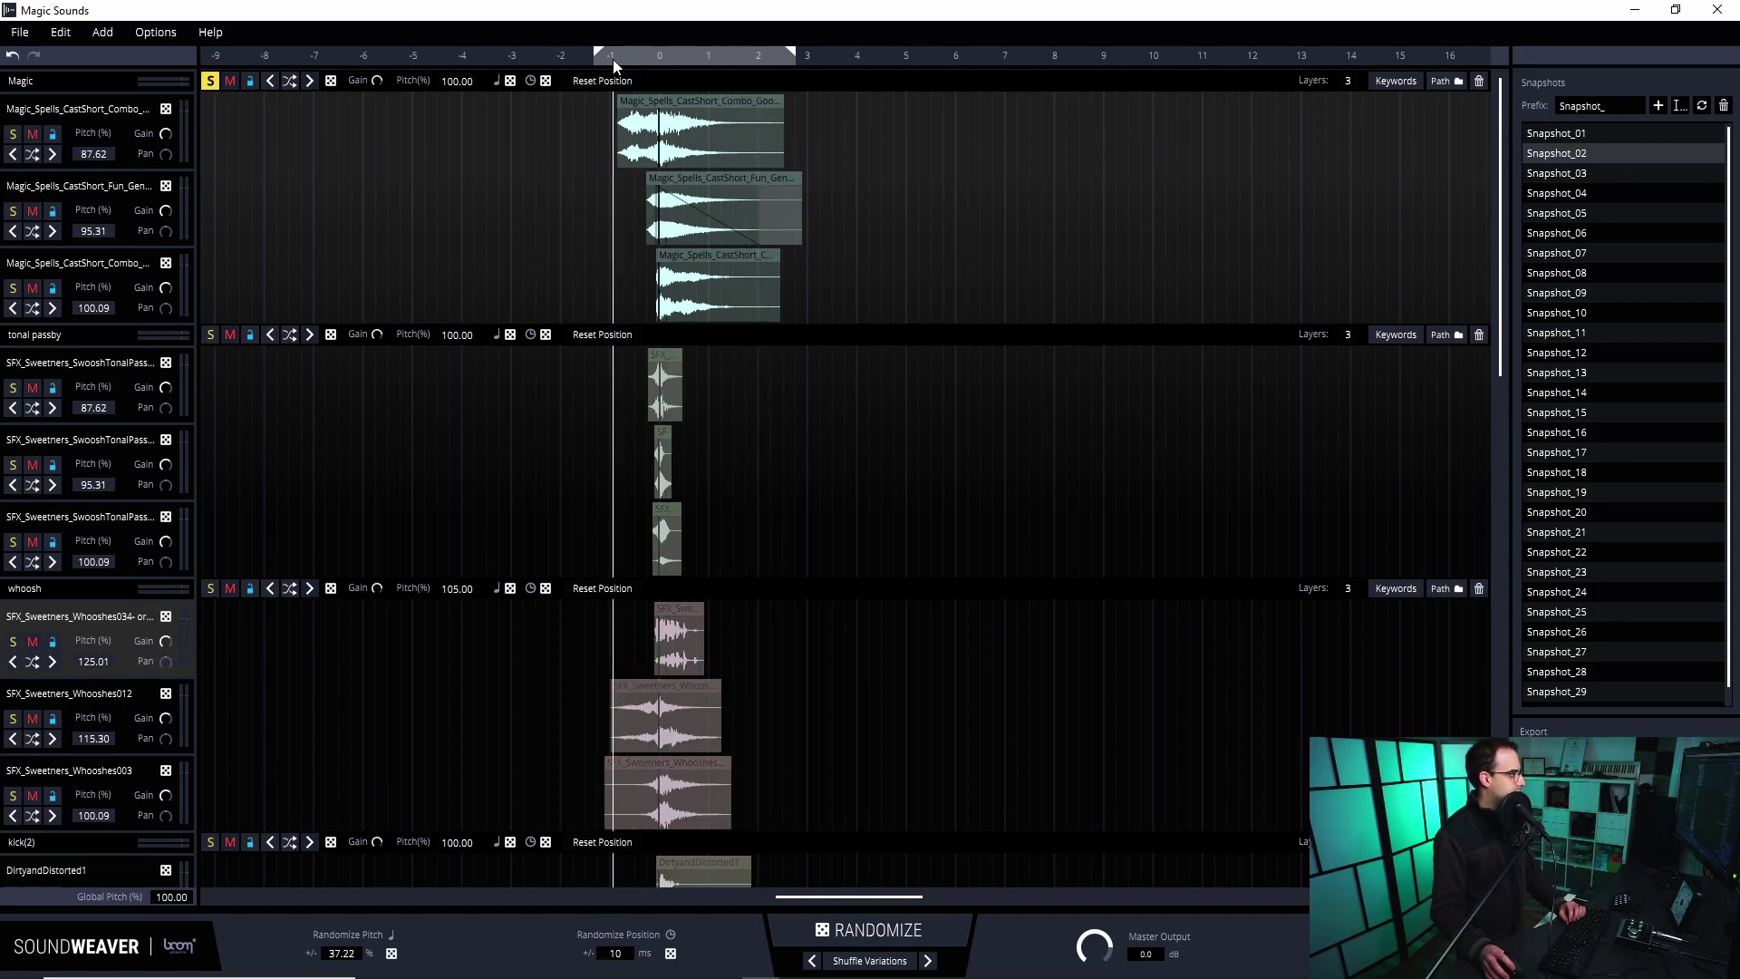
pyautogui.press('space')
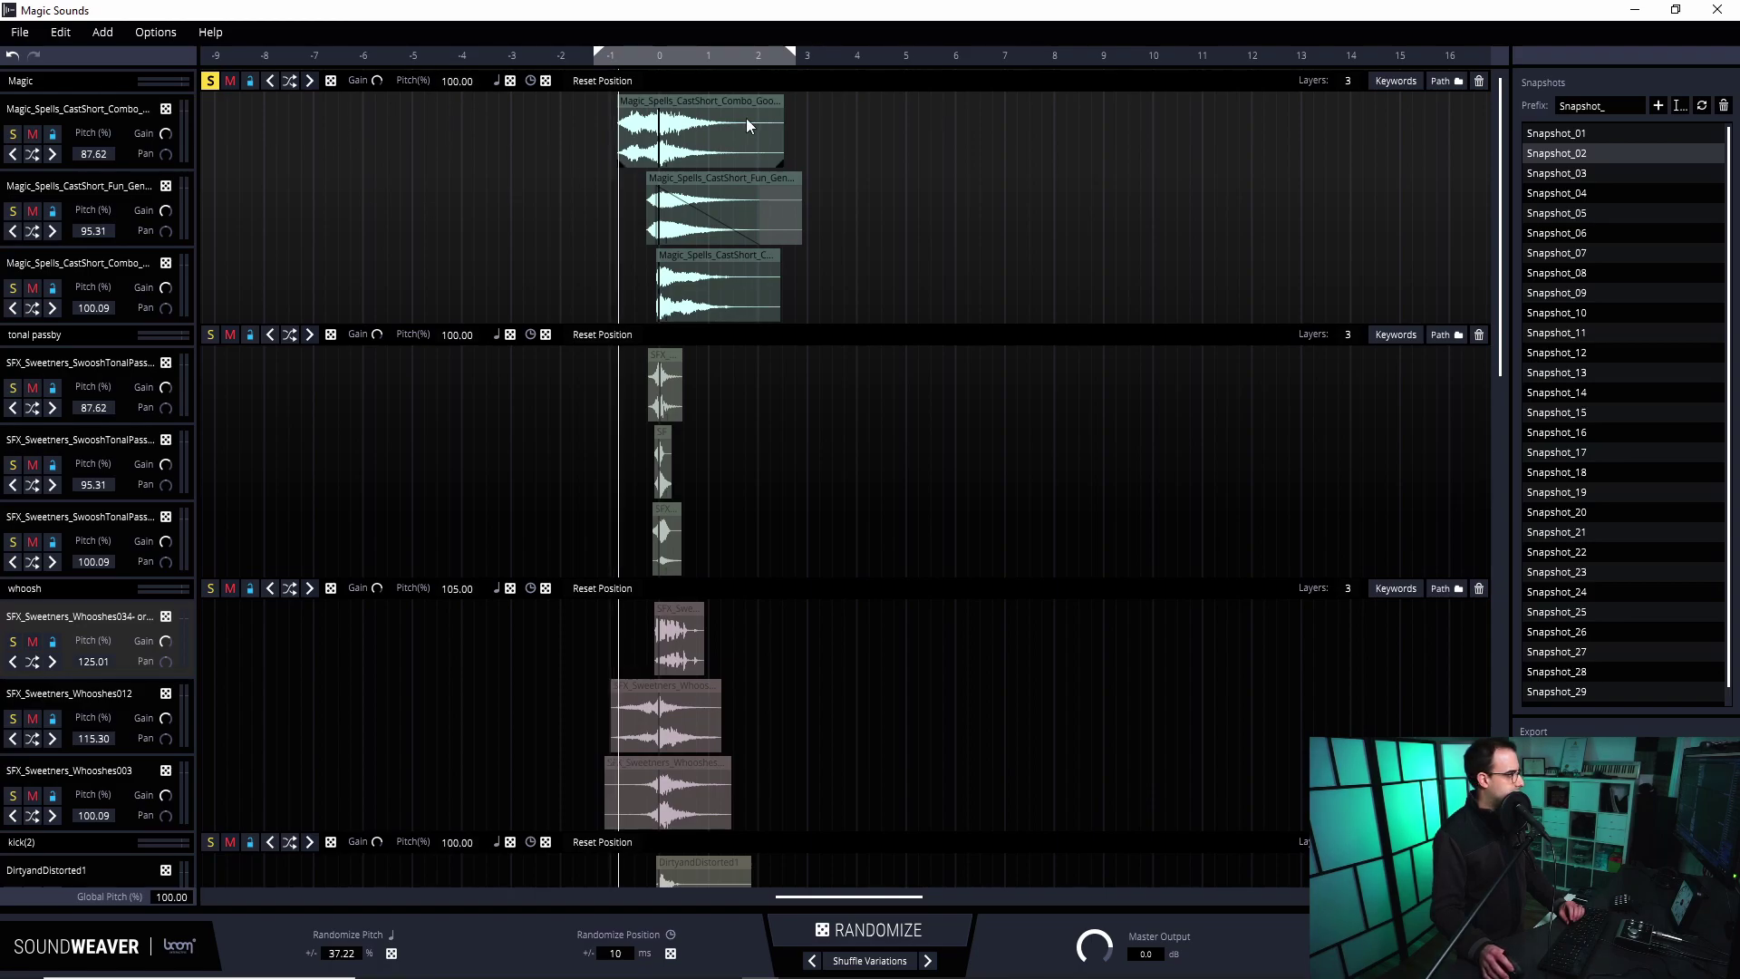
pyautogui.click(619, 64)
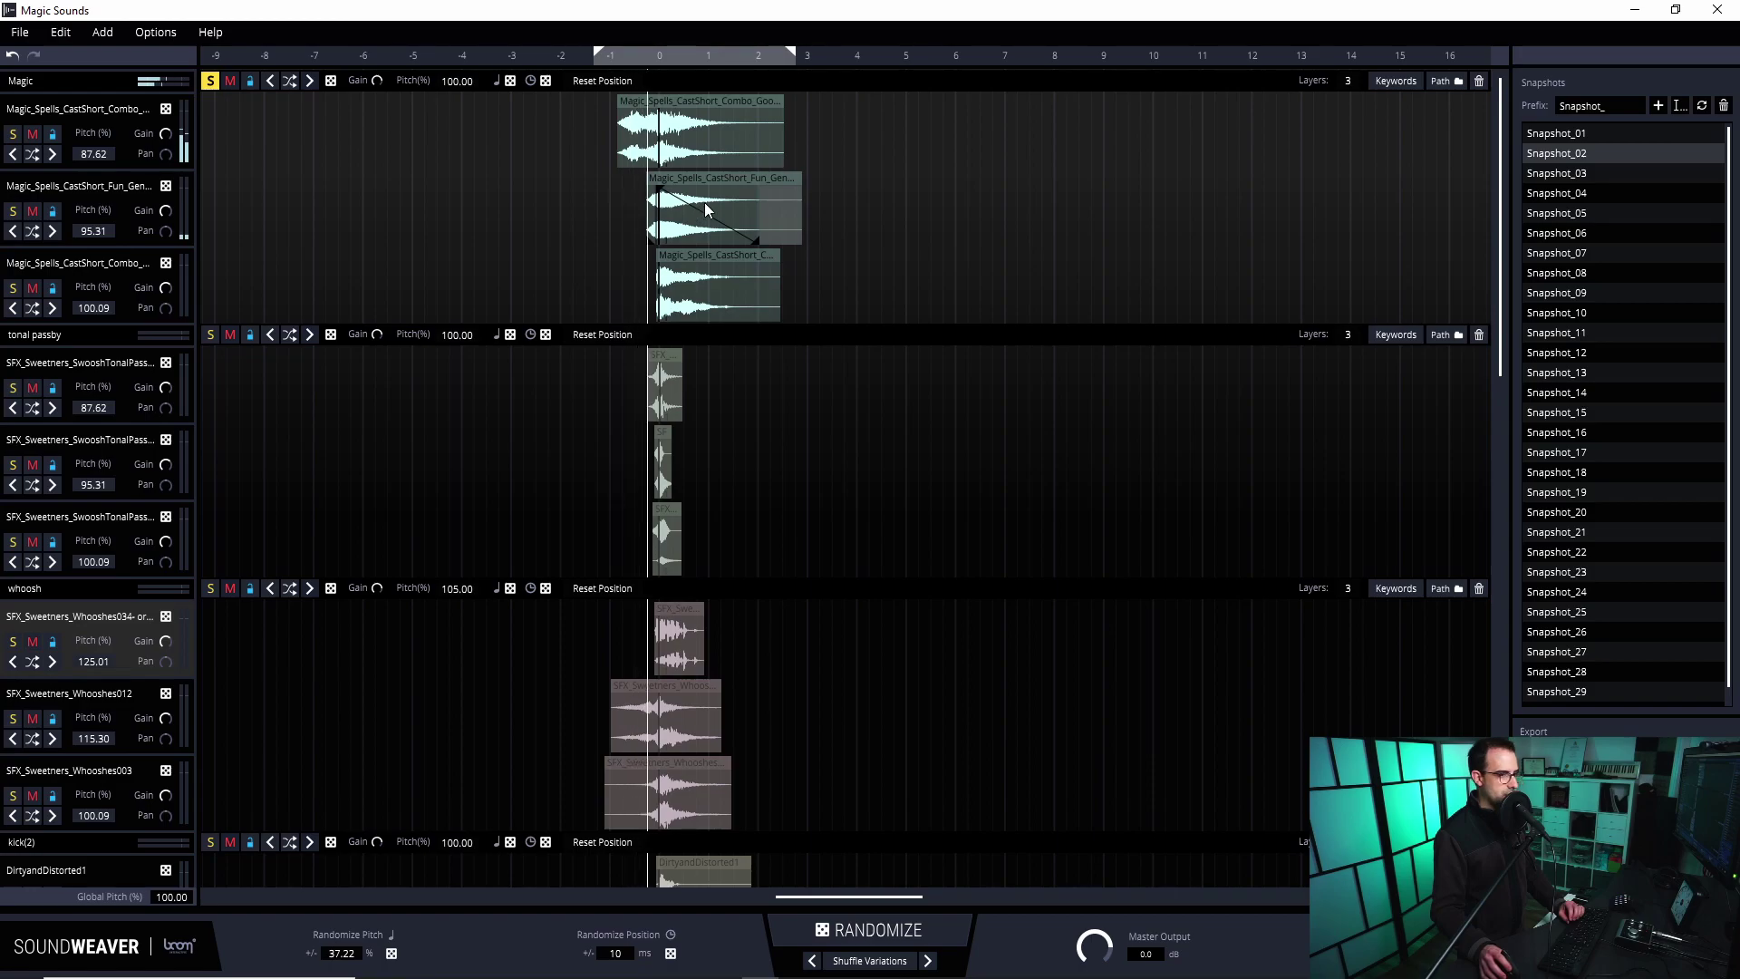
pyautogui.click(208, 82)
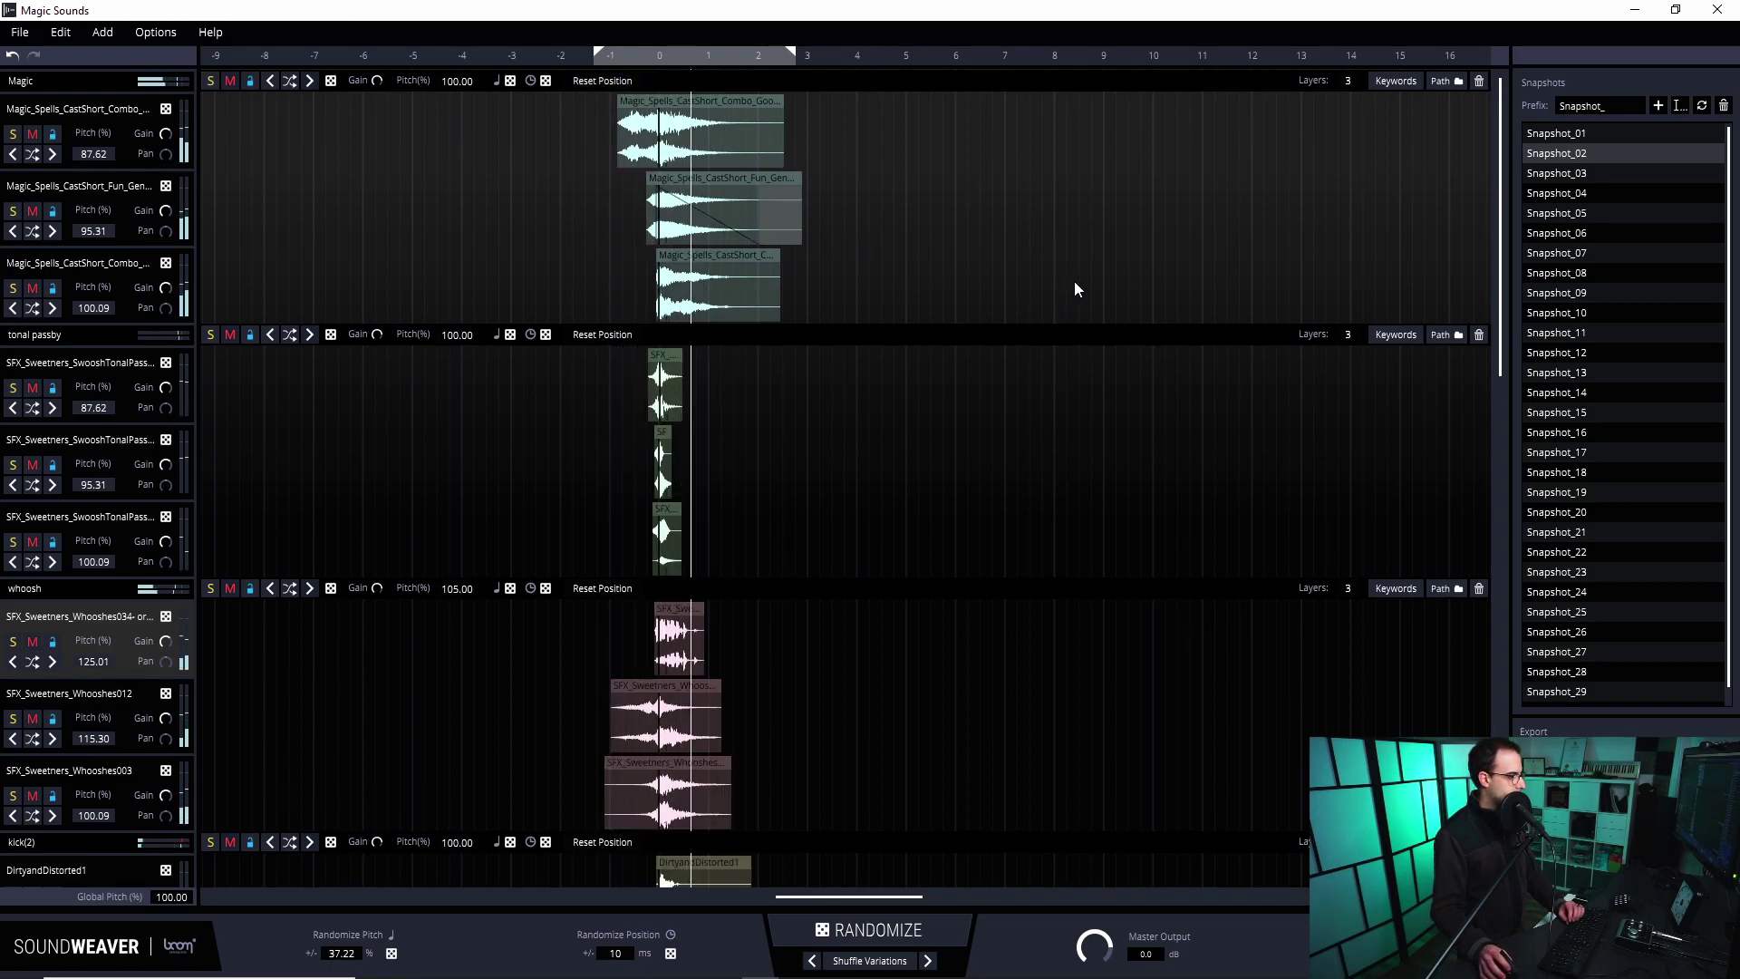
pyautogui.press('space')
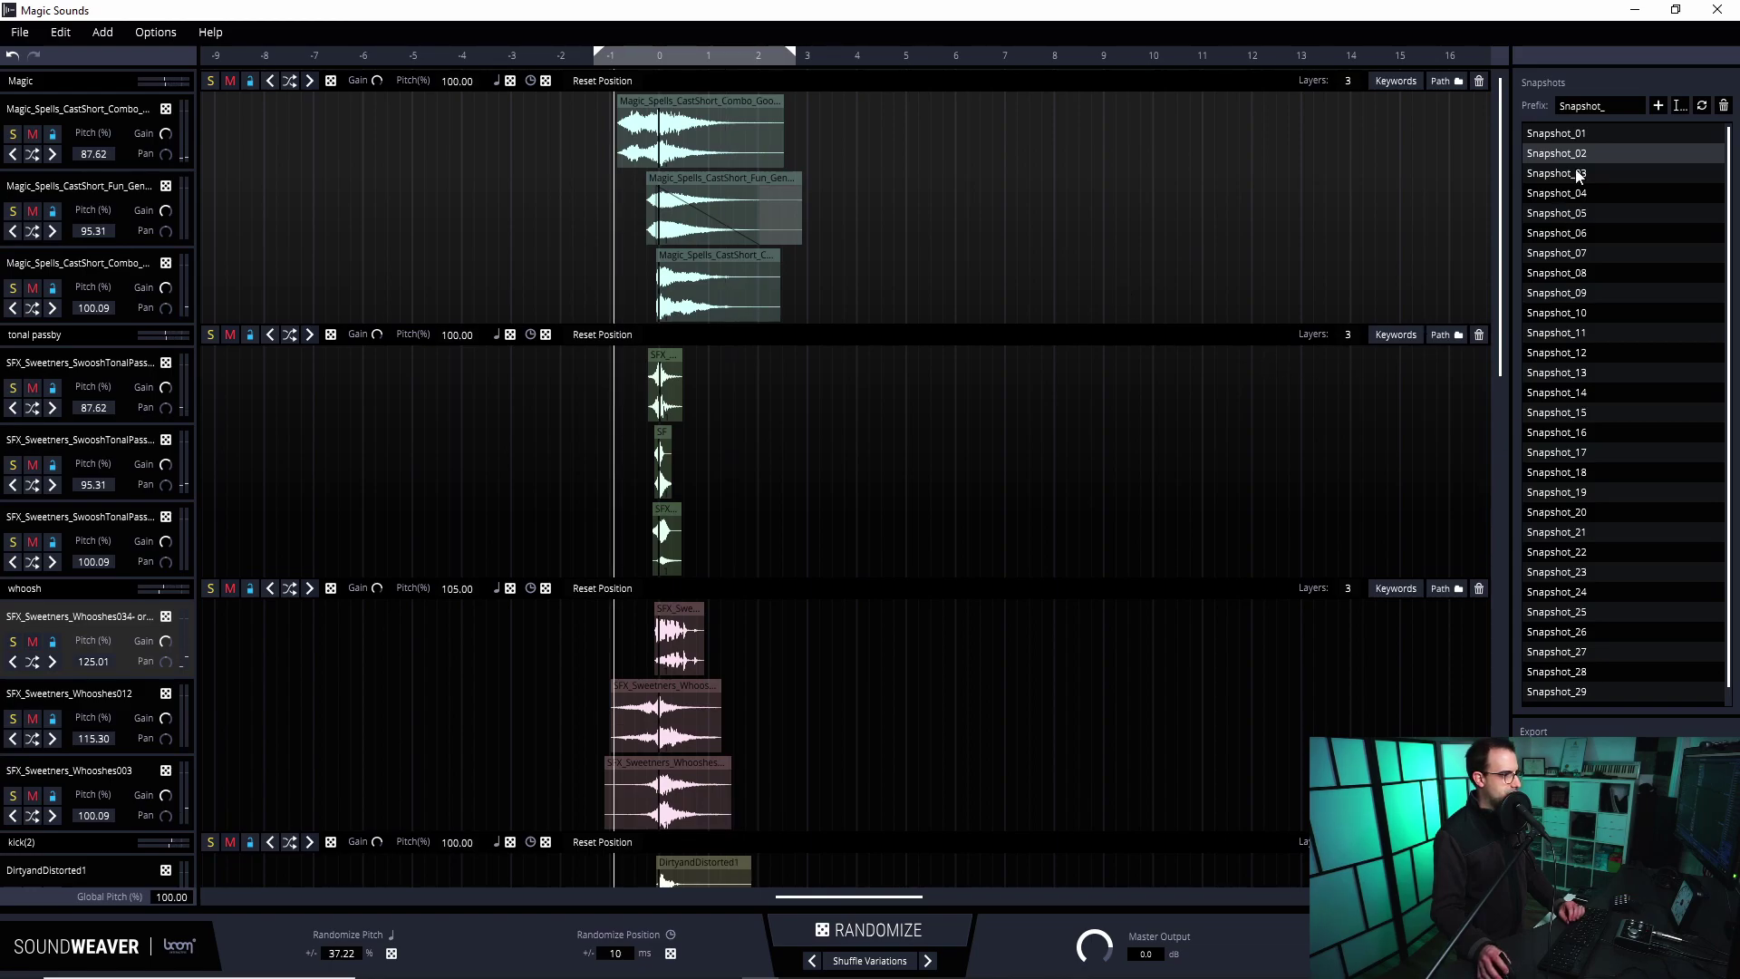
# Load Snapshot_01, look through all its groups and layers, and play it
pyautogui.click(1581, 136)
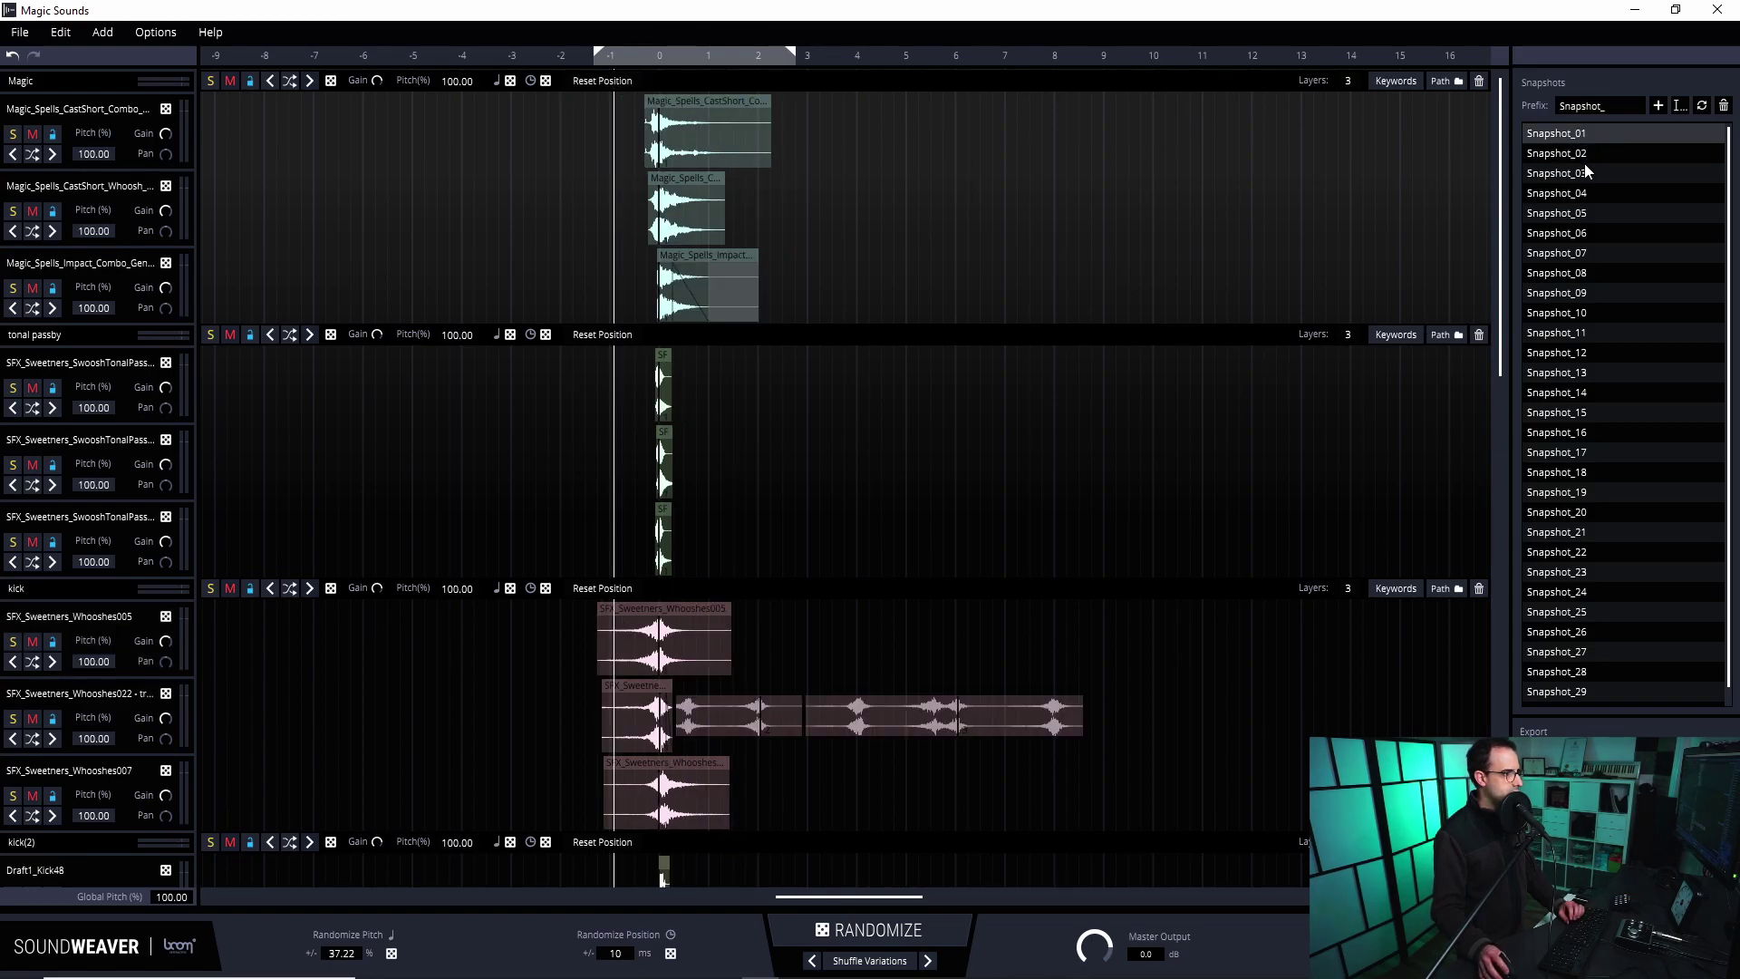
pyautogui.scroll(-3, 1025, 345)
pyautogui.scroll(3, 516, 419)
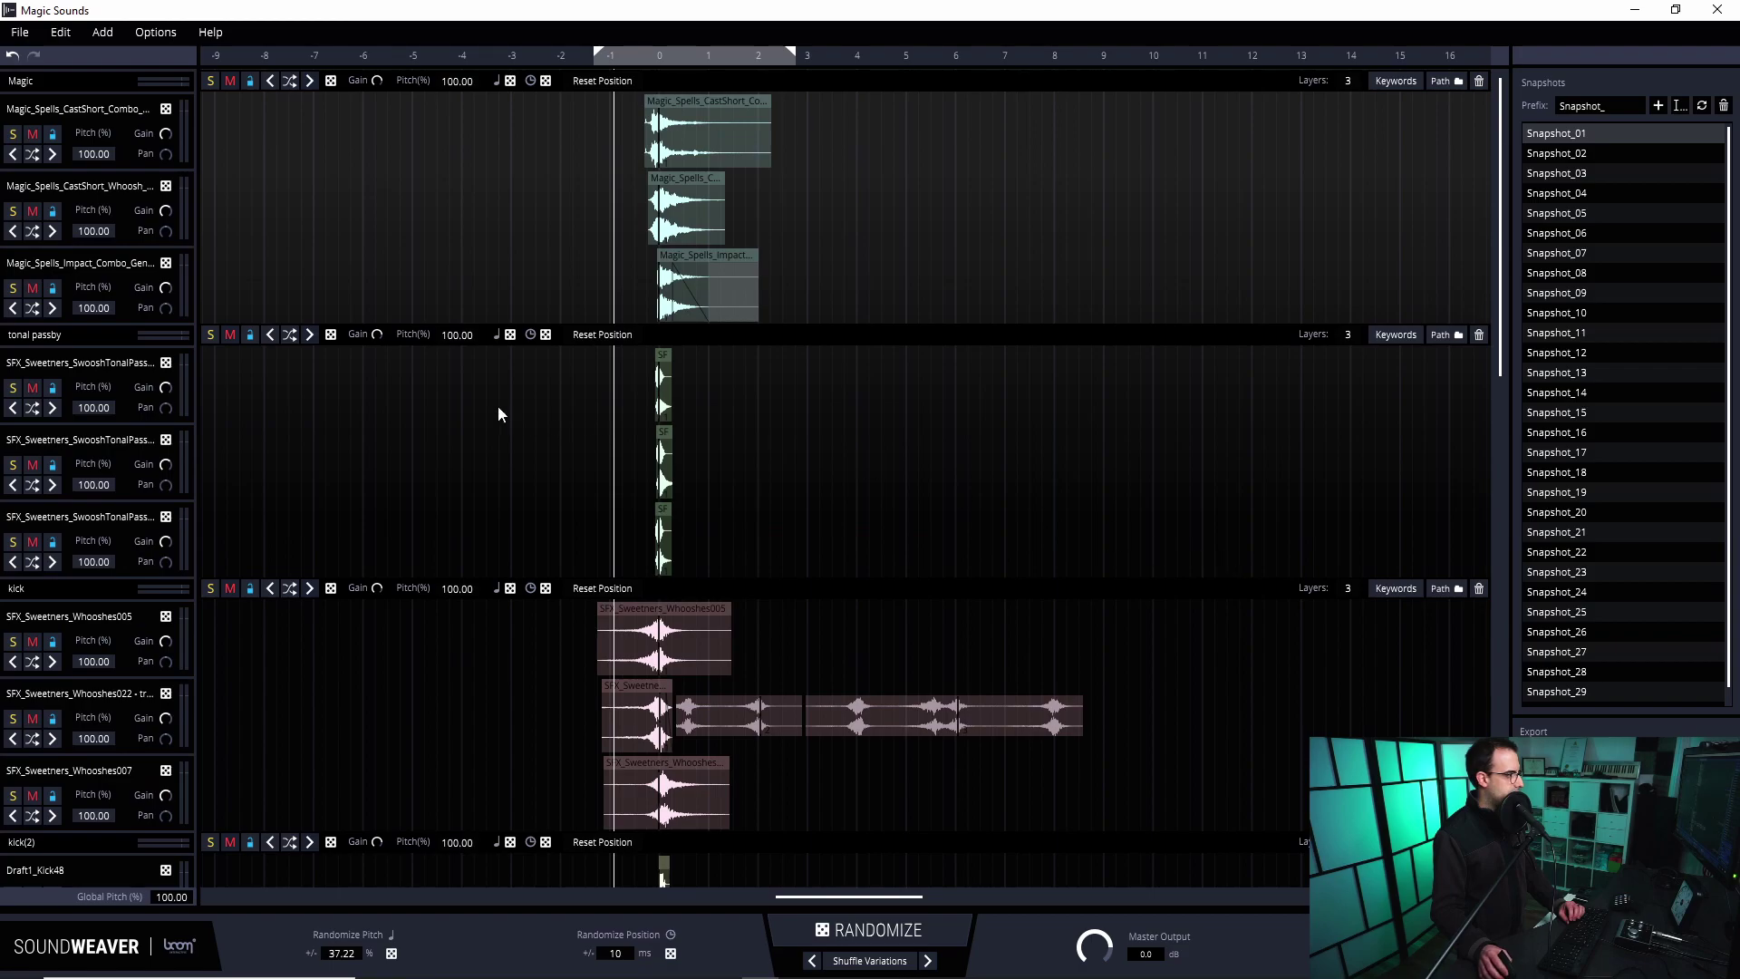
pyautogui.scroll(-3, 629, 459)
pyautogui.scroll(3, 754, 562)
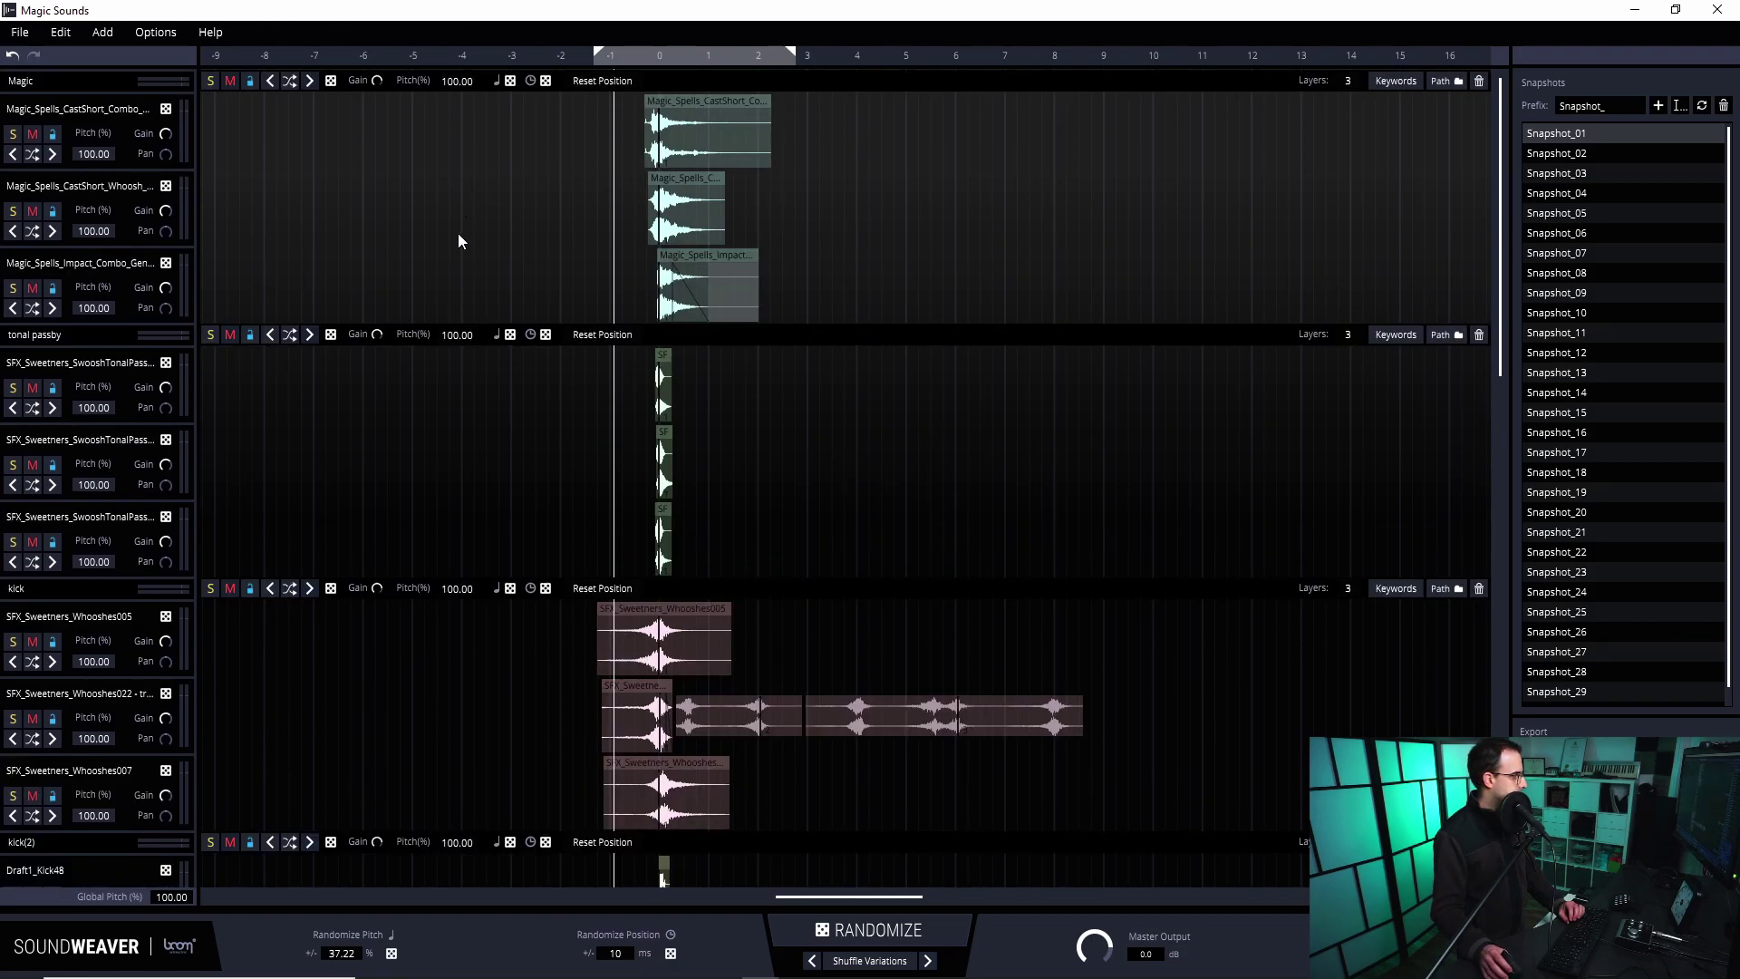
pyautogui.scroll(-3, 1225, 537)
pyautogui.scroll(3, 1108, 421)
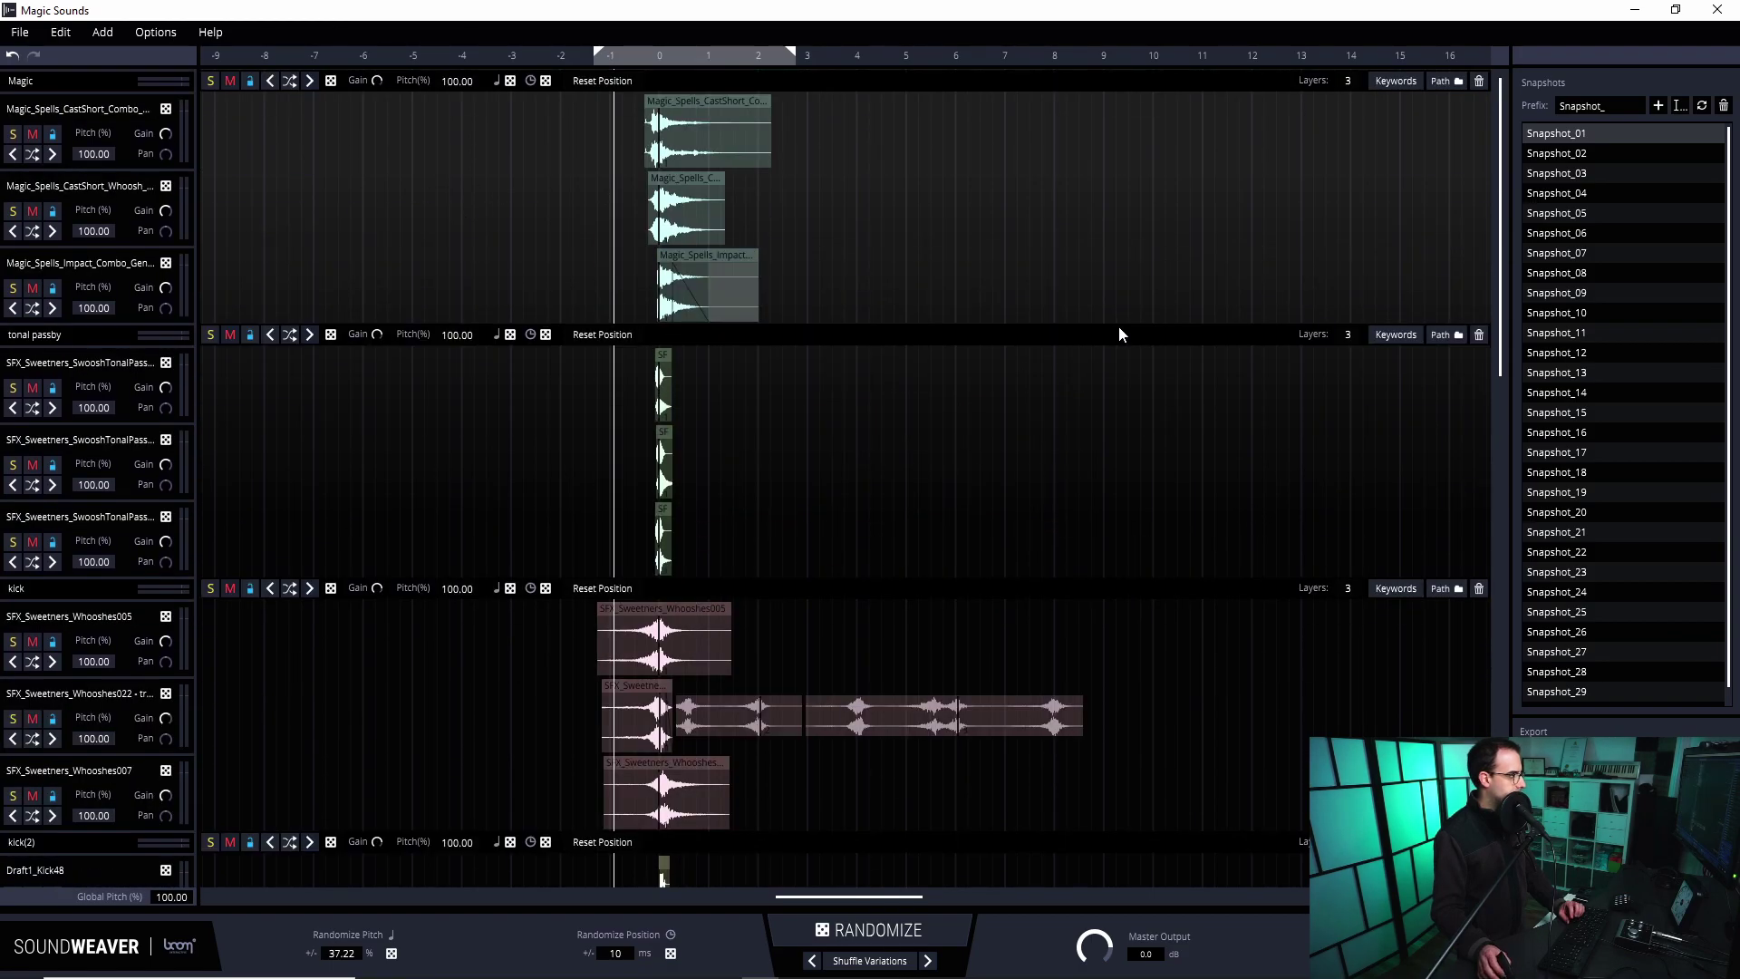
pyautogui.press('space')
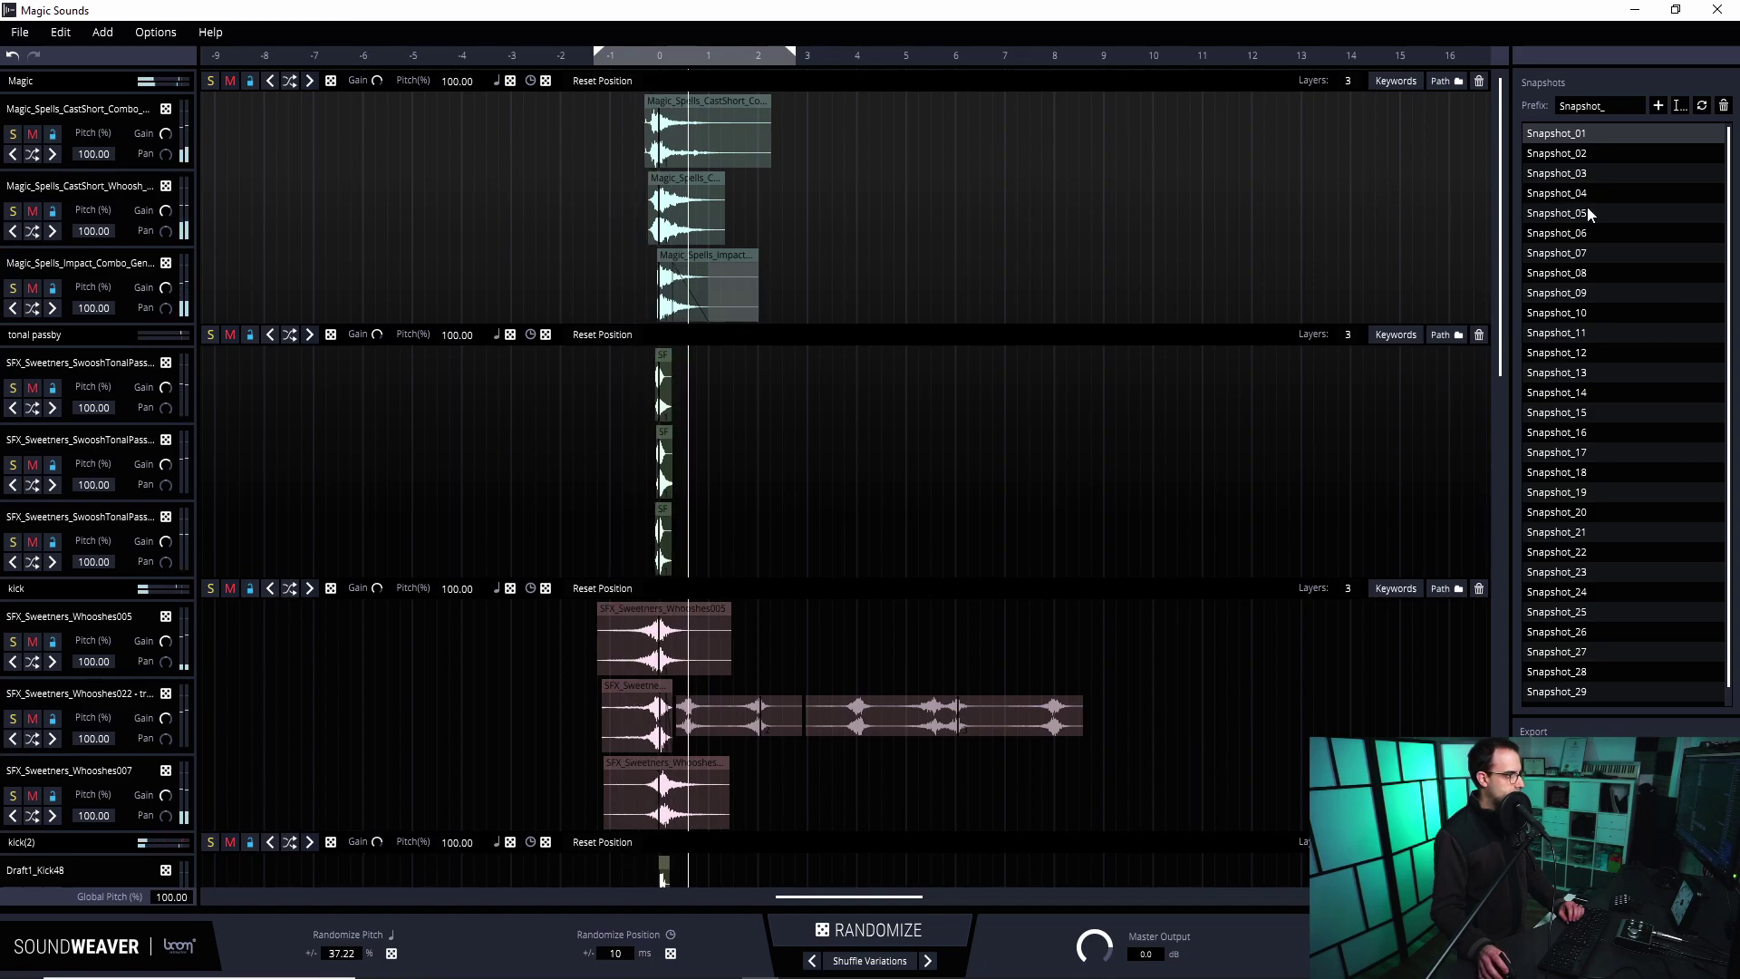
# Audition Snapshot_05 through Snapshot_10 one after another, followed by Snapshot_15 and Snapshot_19
pyautogui.click(1582, 213)
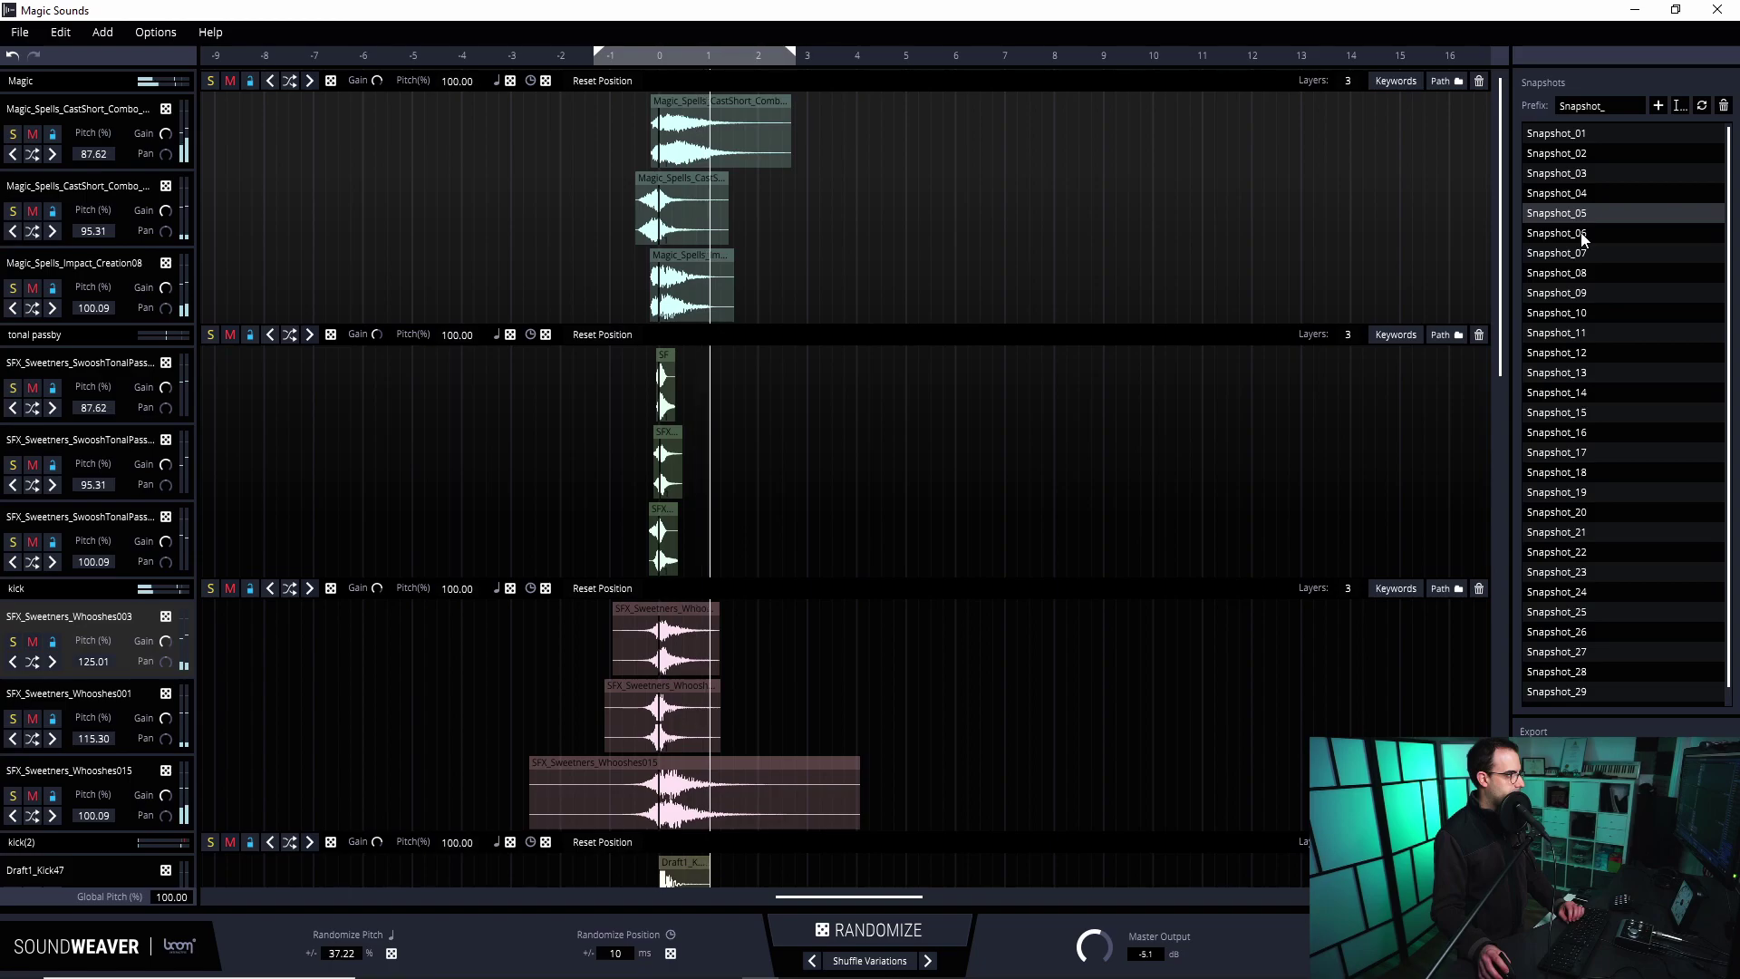
pyautogui.click(1584, 235)
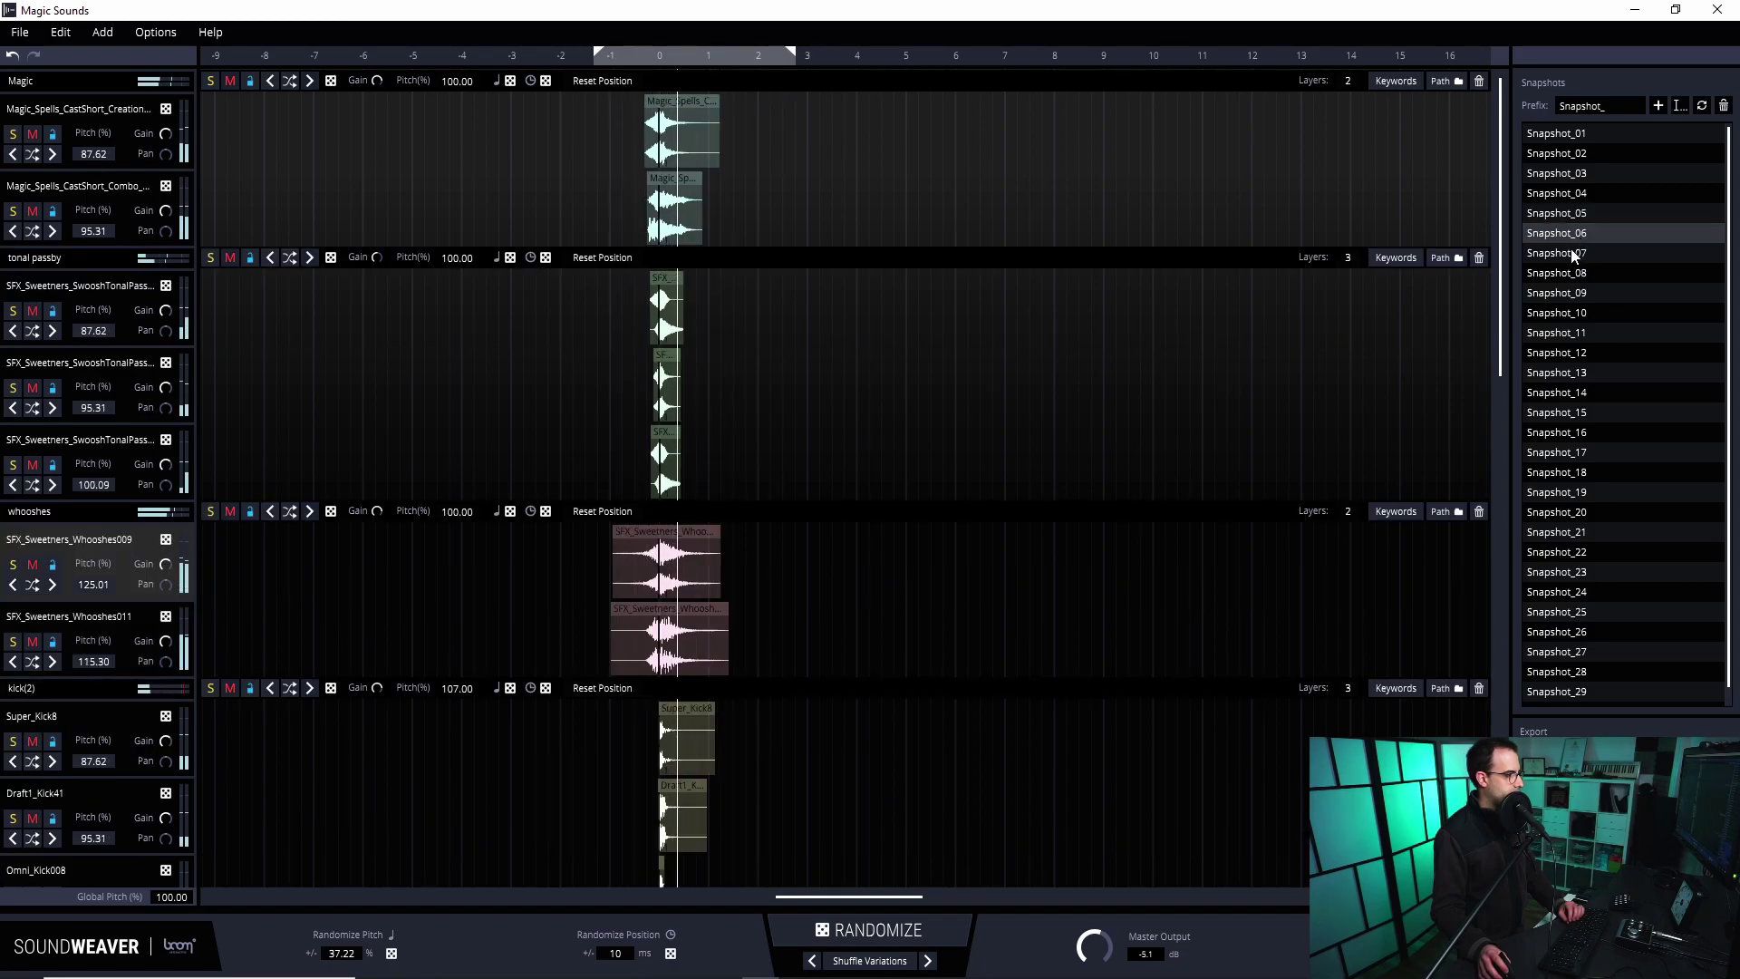
pyautogui.click(1574, 255)
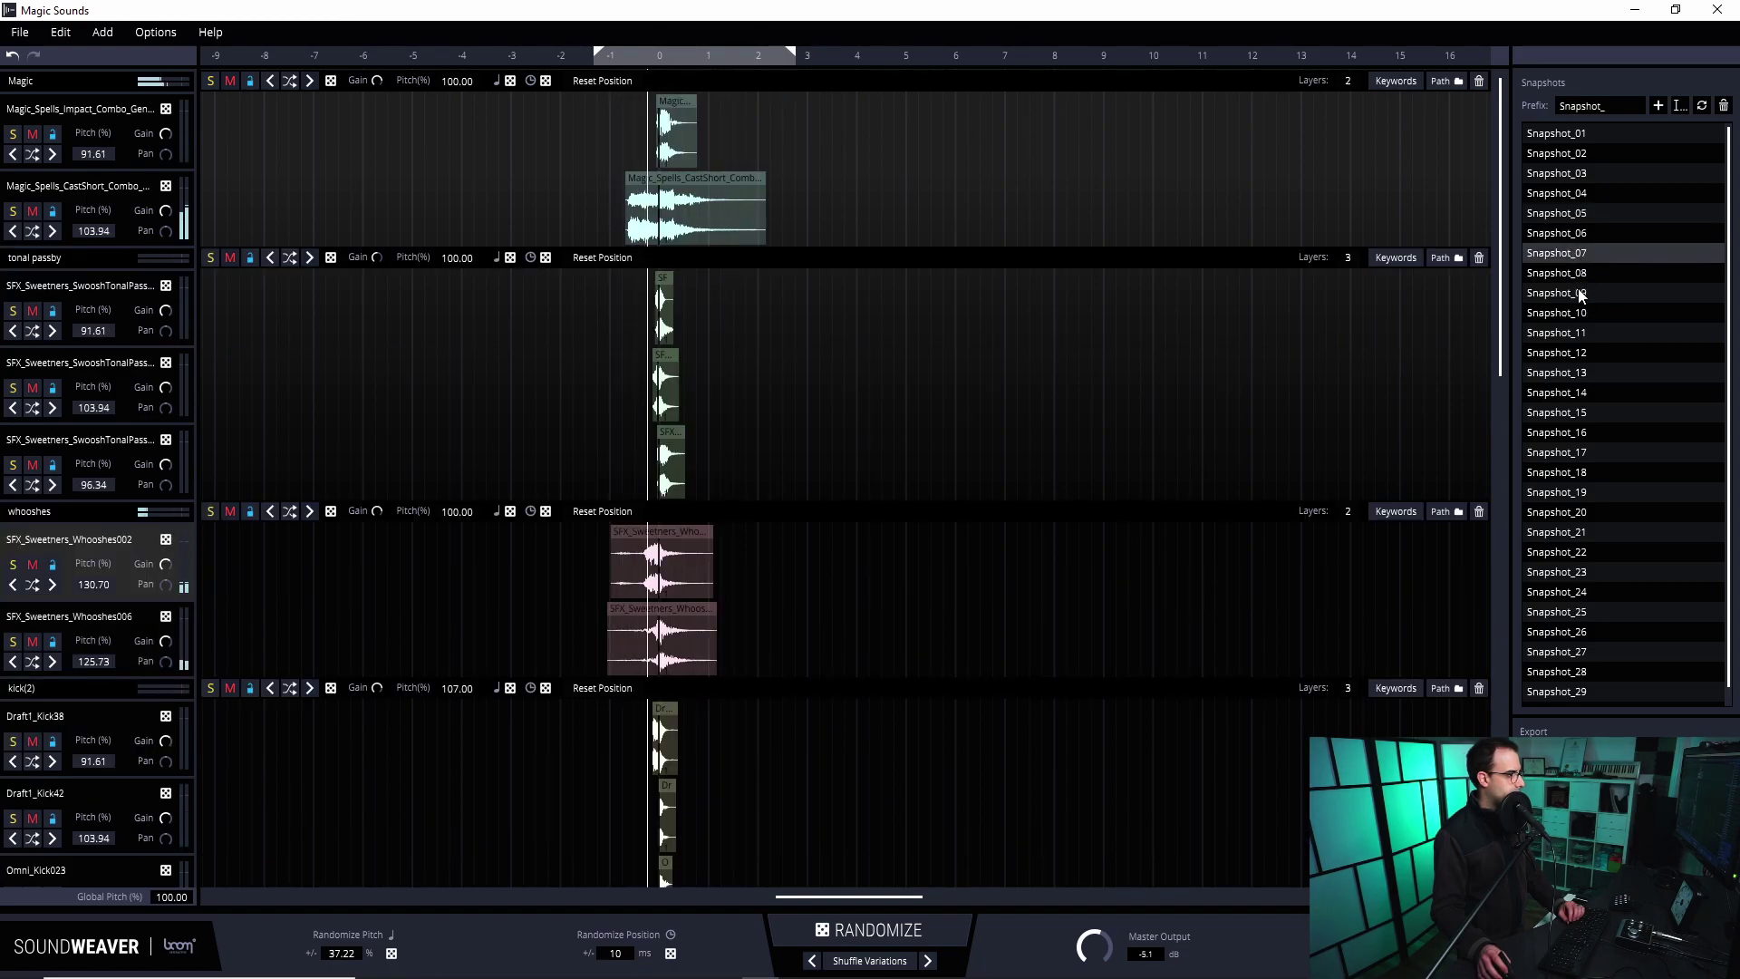
pyautogui.click(1578, 274)
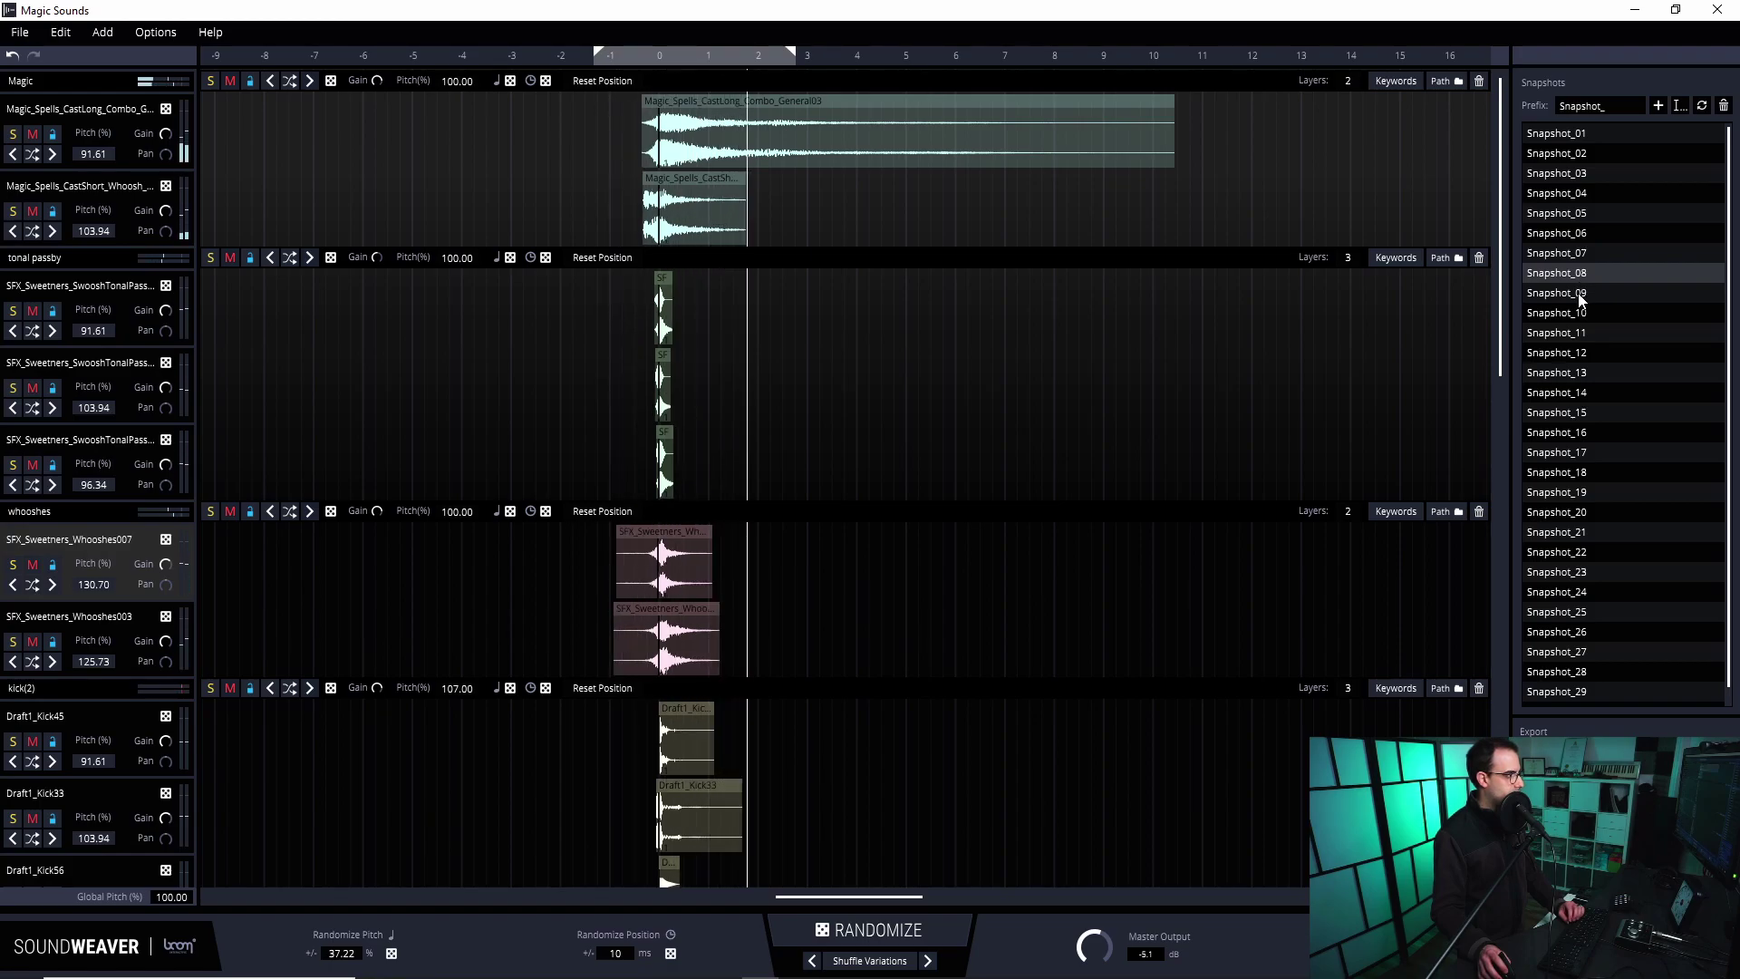
pyautogui.click(1581, 293)
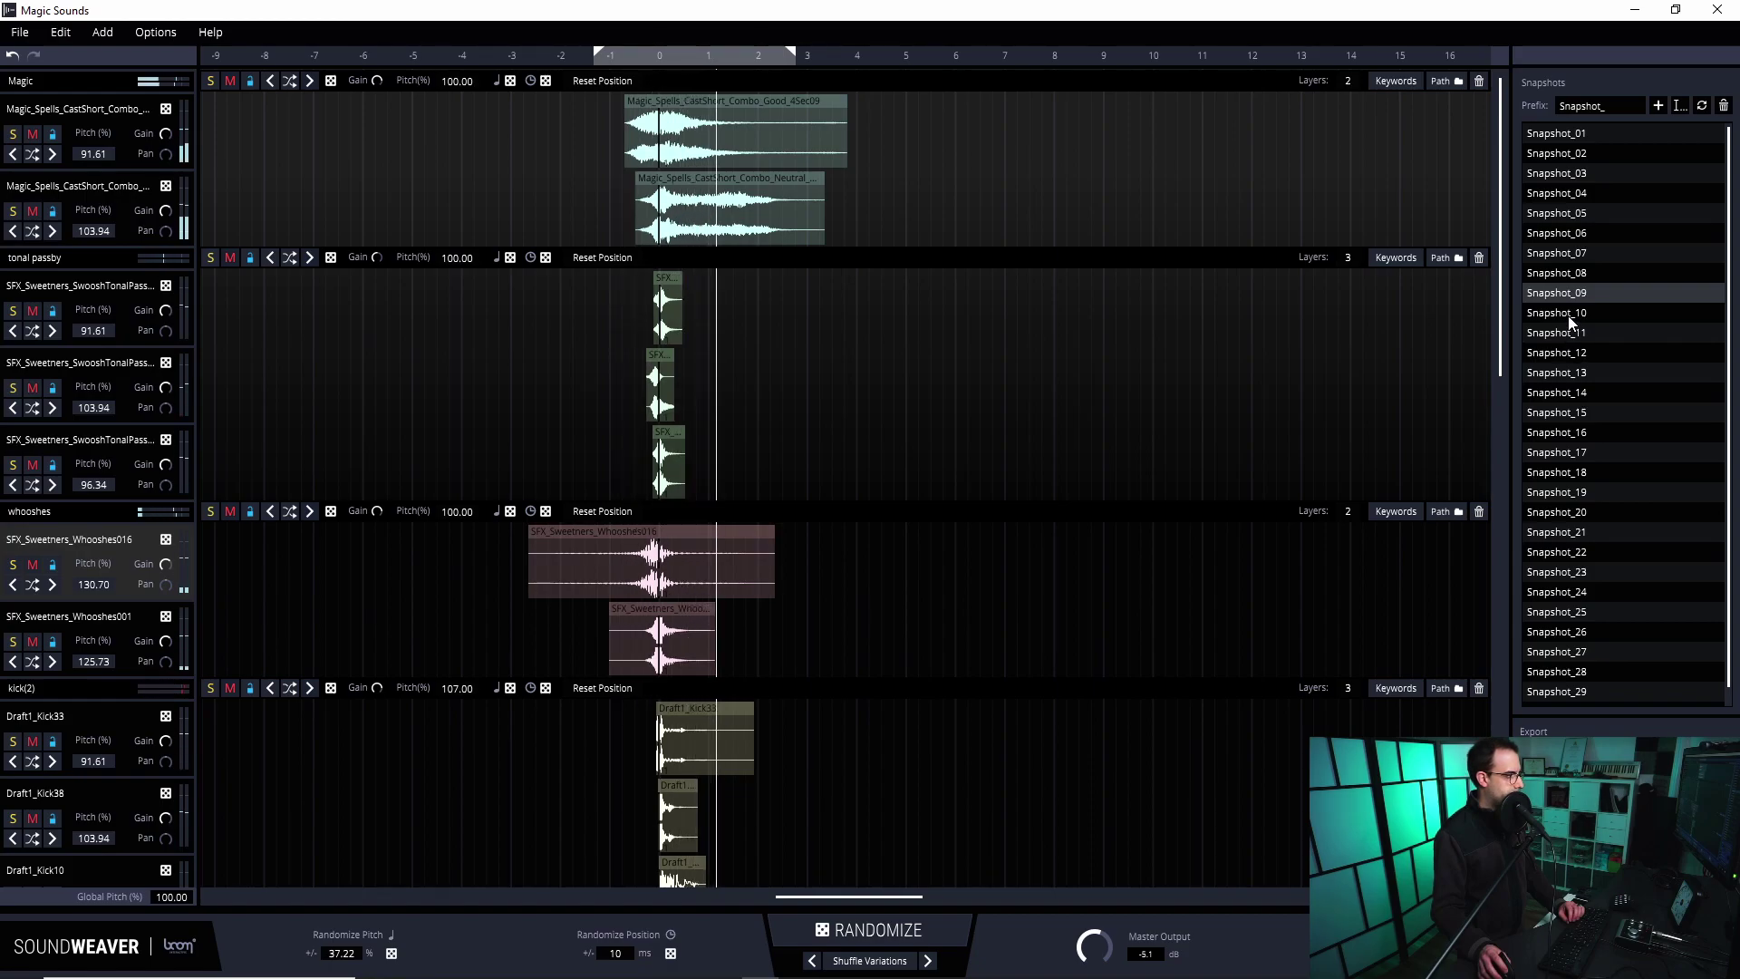
pyautogui.click(1571, 314)
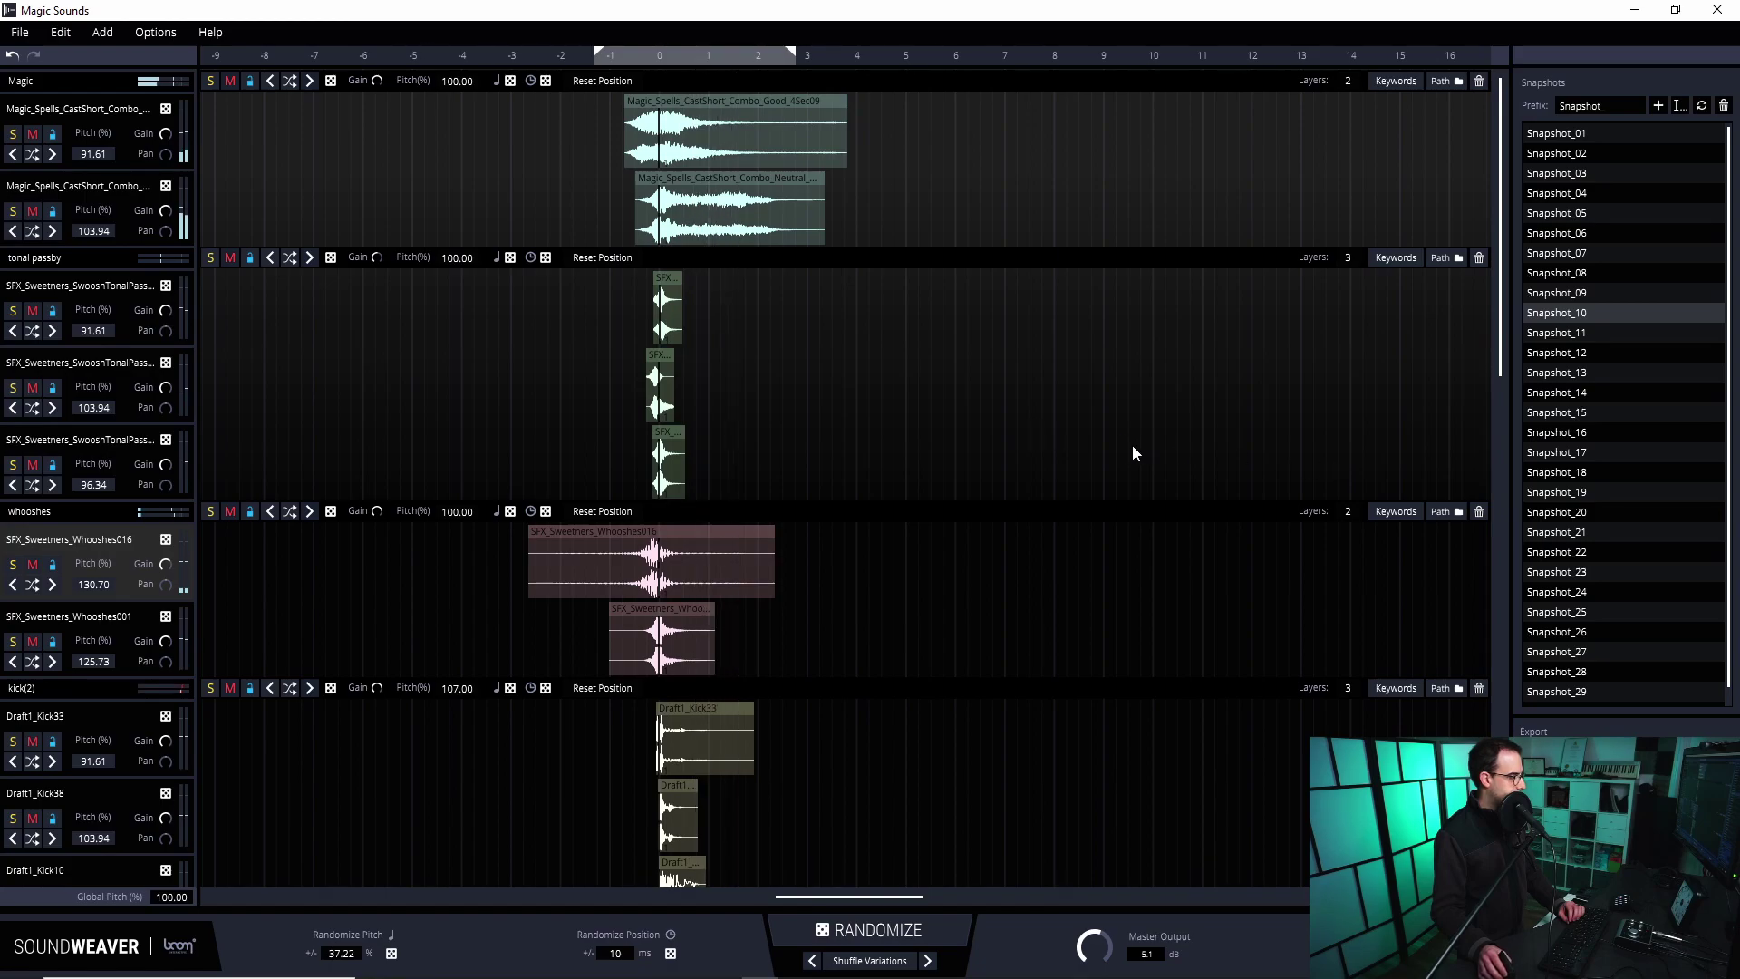
pyautogui.click(1568, 410)
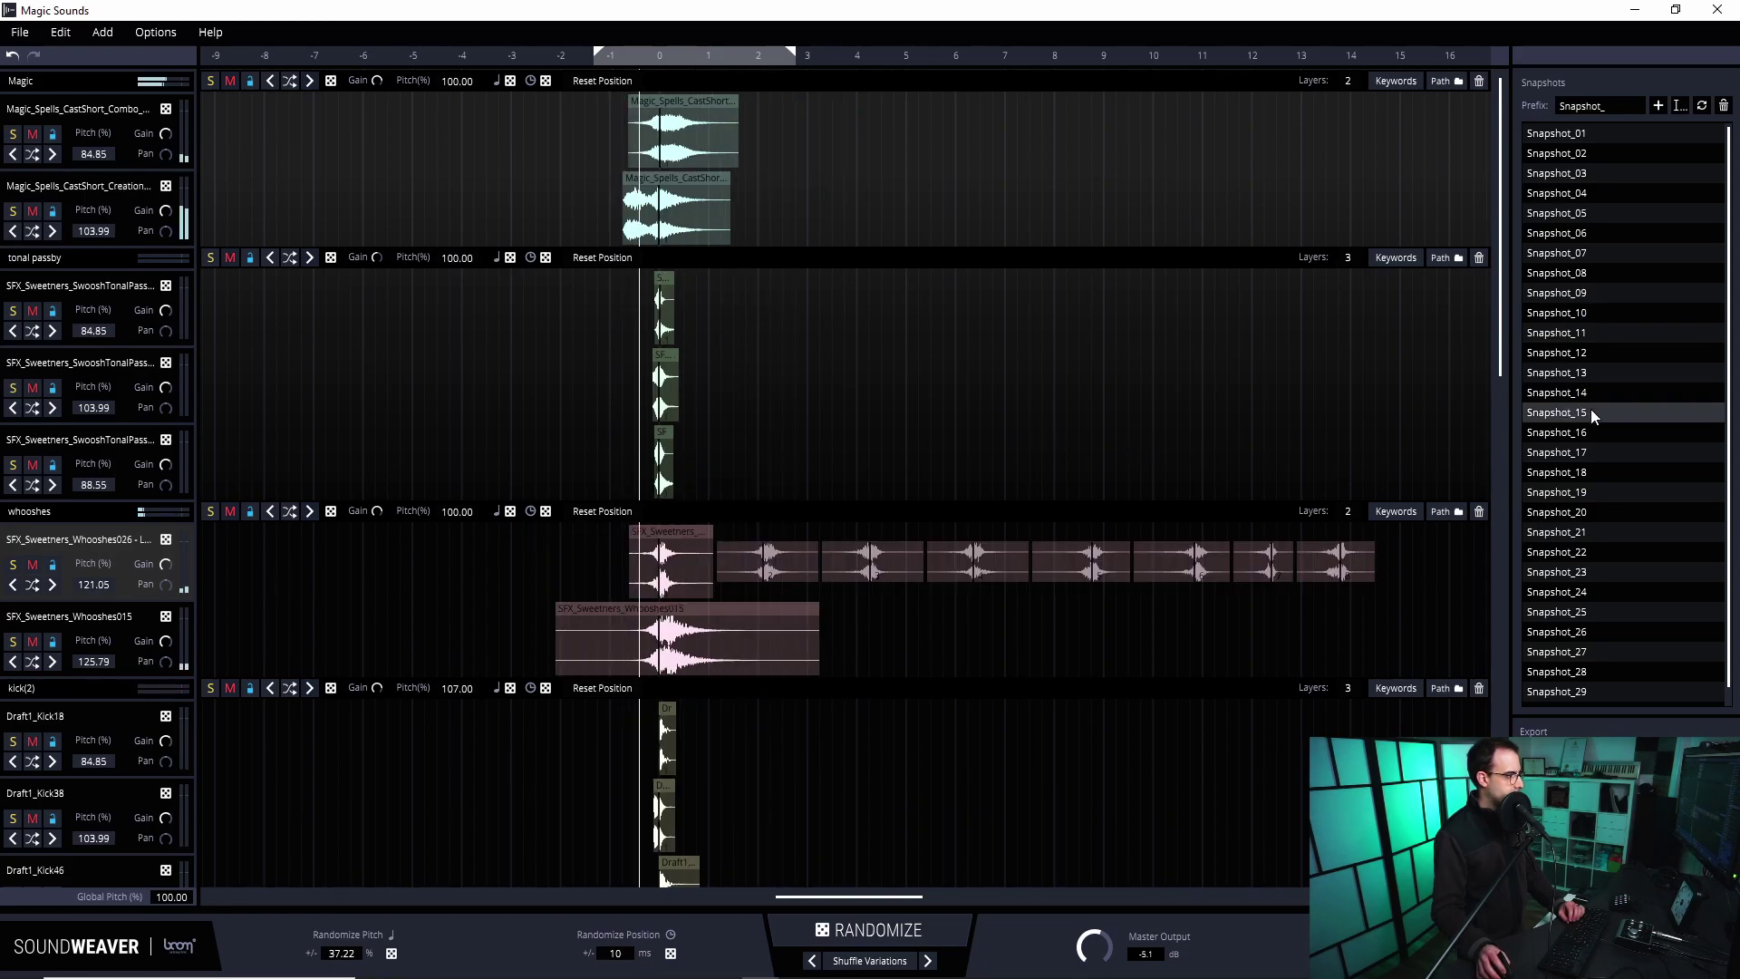
pyautogui.click(1575, 491)
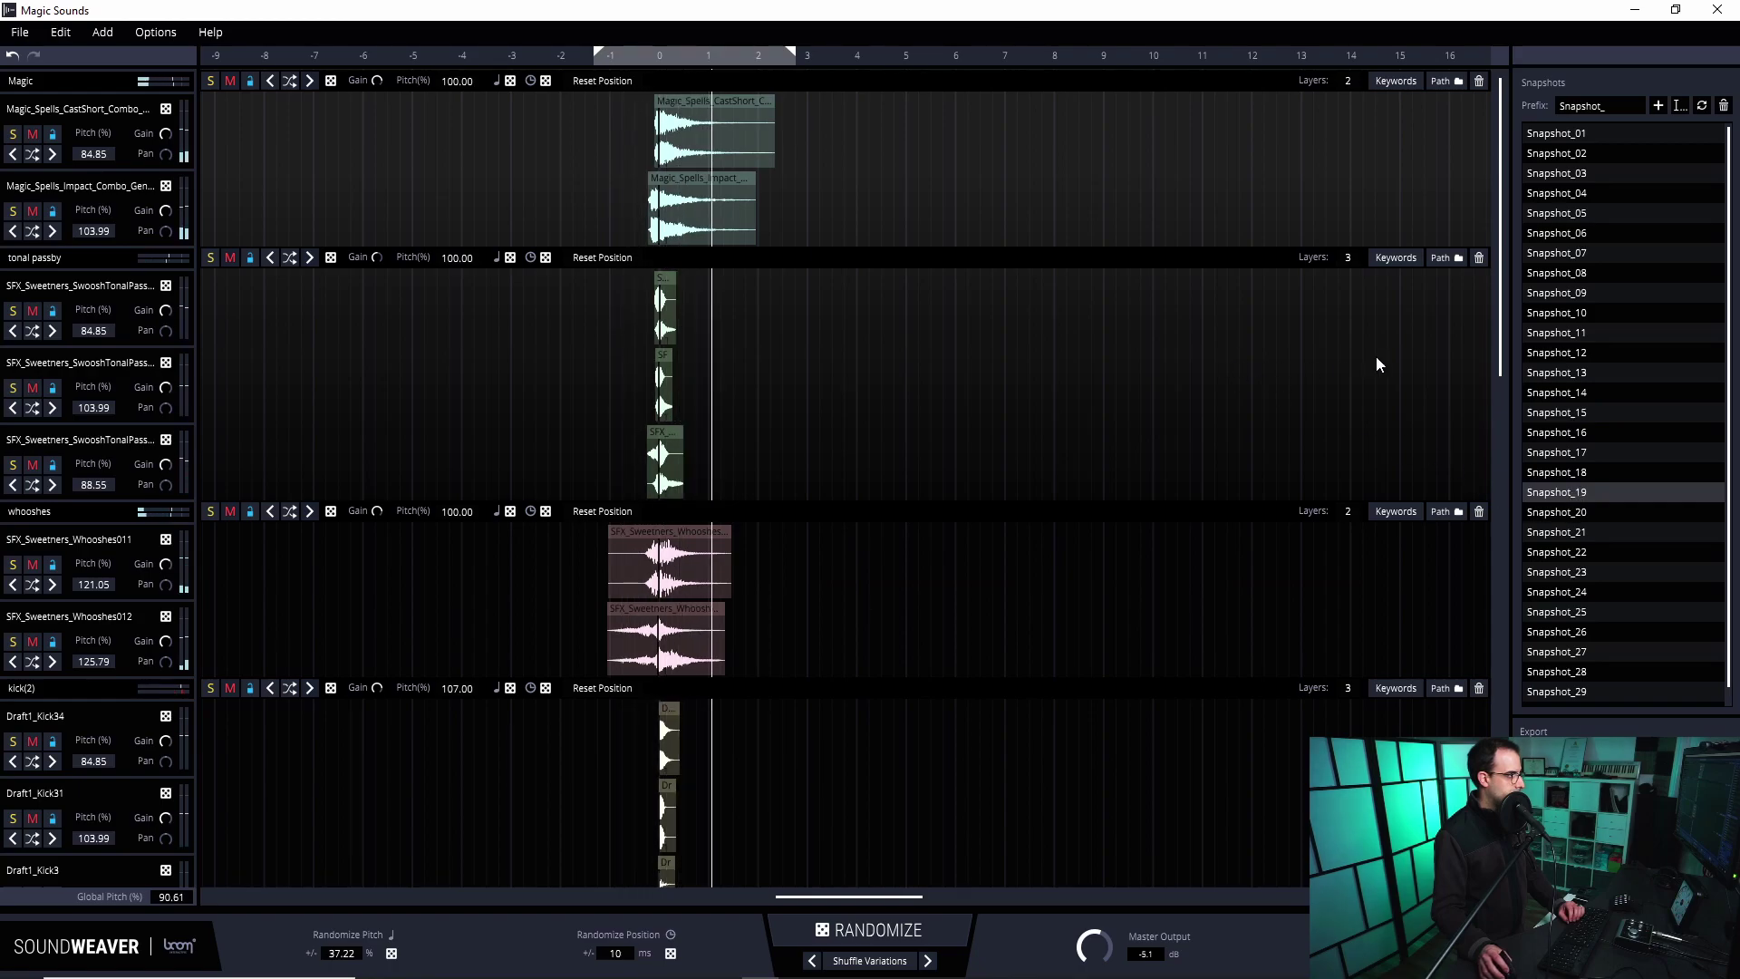
# Examine all groups of Snapshot_19 down to the laser gun layers, and return to Snapshot_02
pyautogui.scroll(-3, 898, 471)
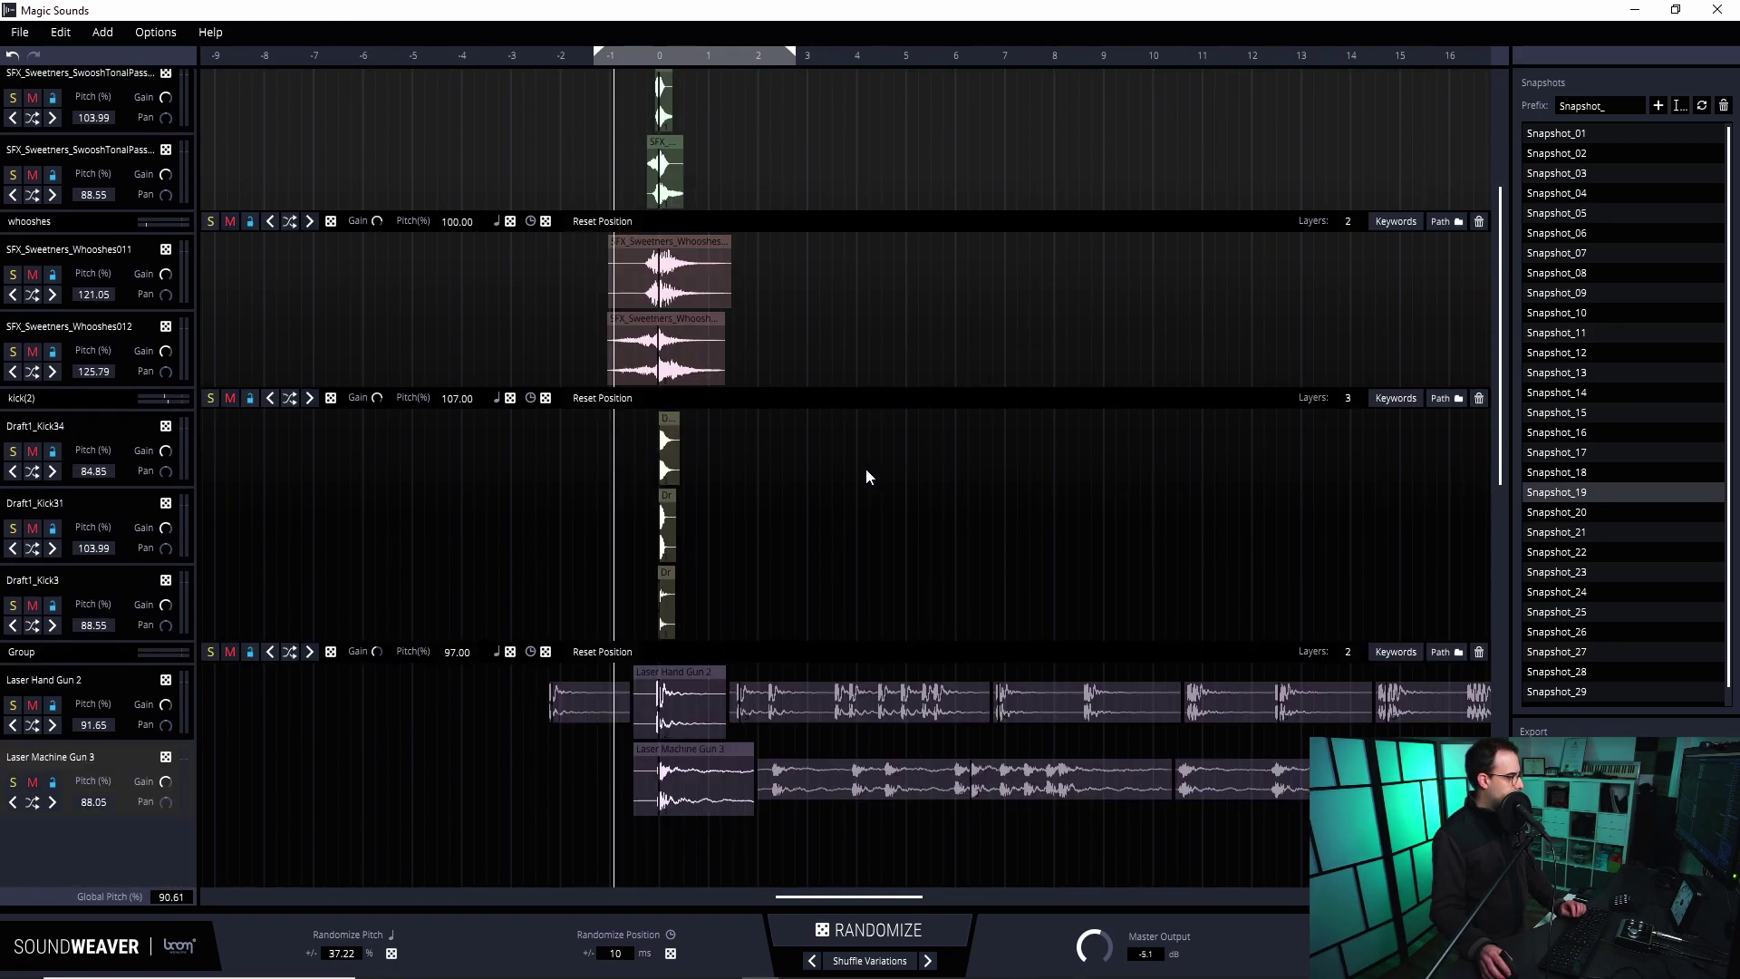
pyautogui.scroll(3, 952, 435)
pyautogui.scroll(-3, 622, 459)
pyautogui.scroll(3, 622, 460)
pyautogui.scroll(-3, 722, 316)
pyautogui.scroll(3, 714, 264)
pyautogui.scroll(-3, 633, 454)
pyautogui.scroll(3, 870, 390)
pyautogui.click(1567, 167)
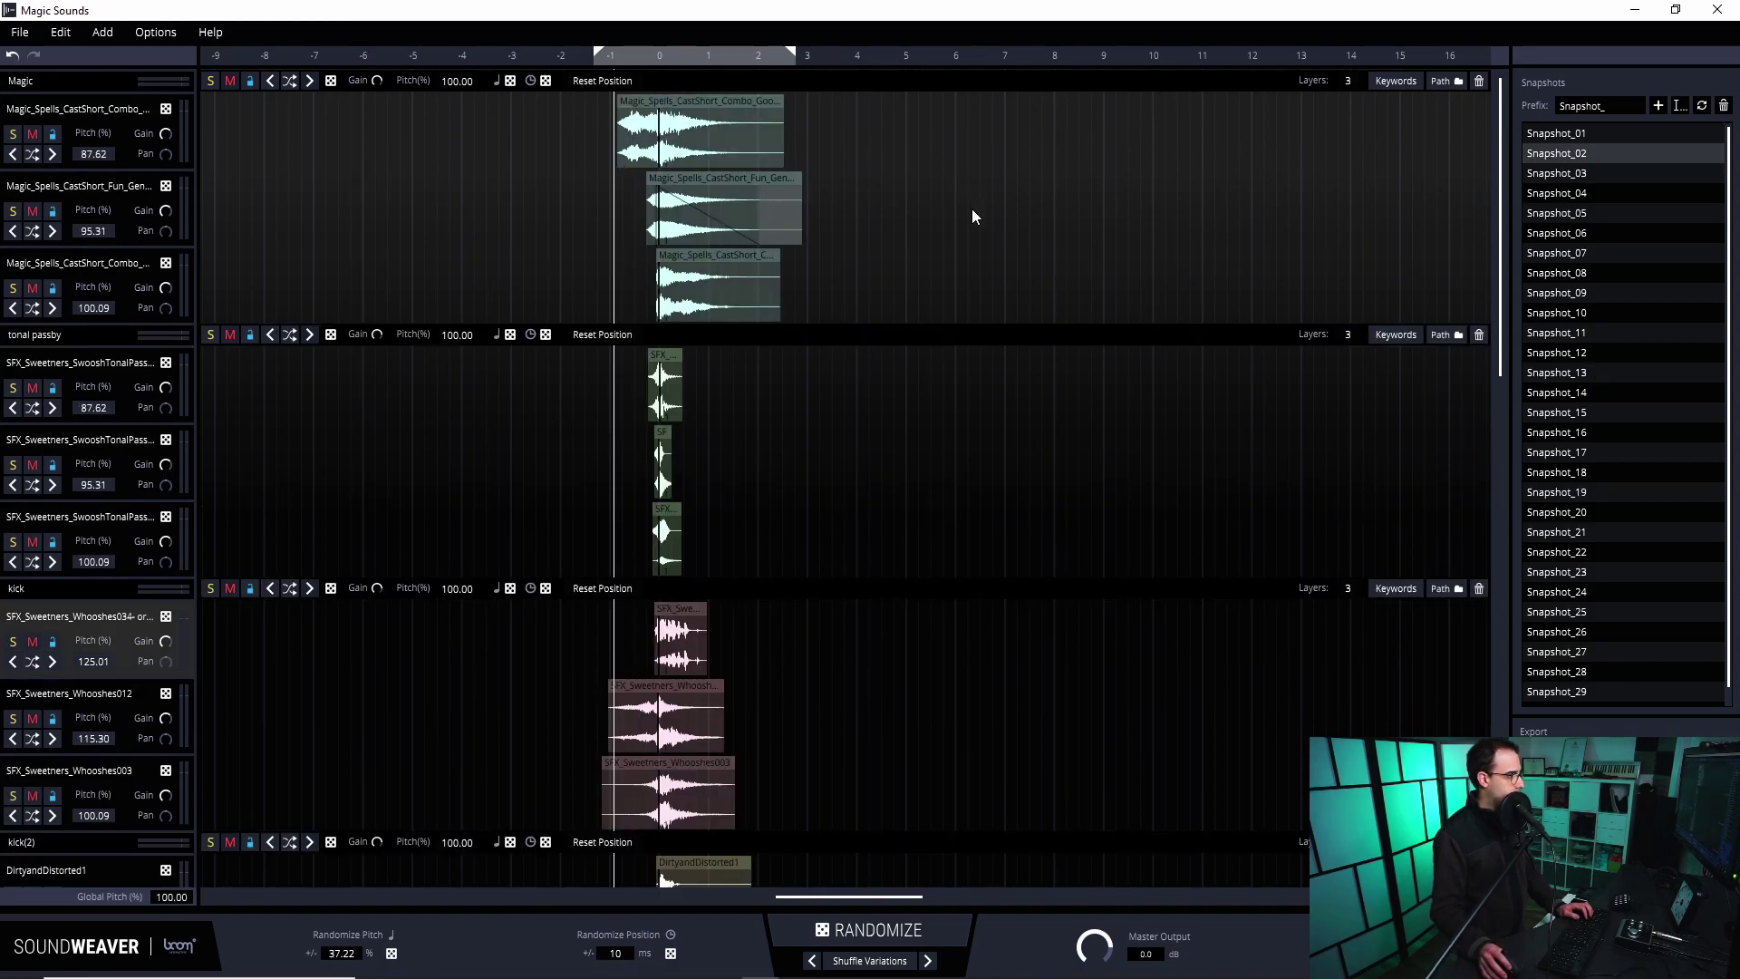
# Randomize the sounds of all groups, including from Snapshot_31, and look through the shuffled layers while playing them
pyautogui.click(896, 921)
pyautogui.scroll(-3, 909, 435)
pyautogui.scroll(3, 913, 511)
pyautogui.press('space')
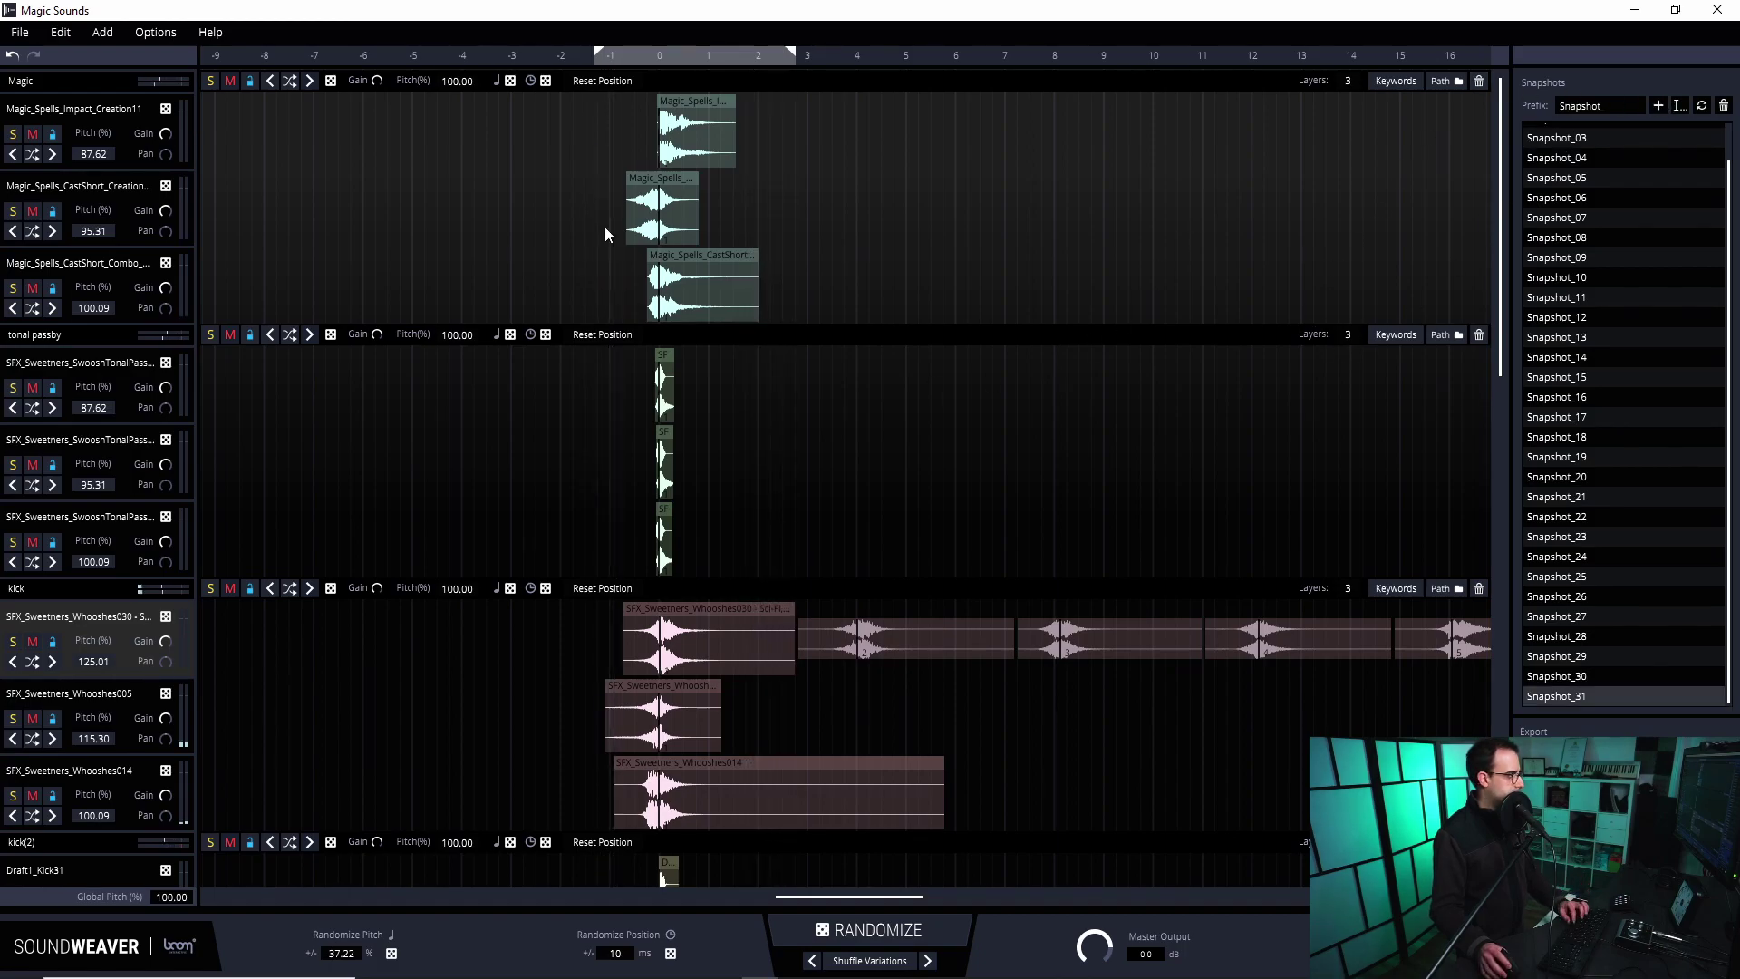
pyautogui.click(854, 926)
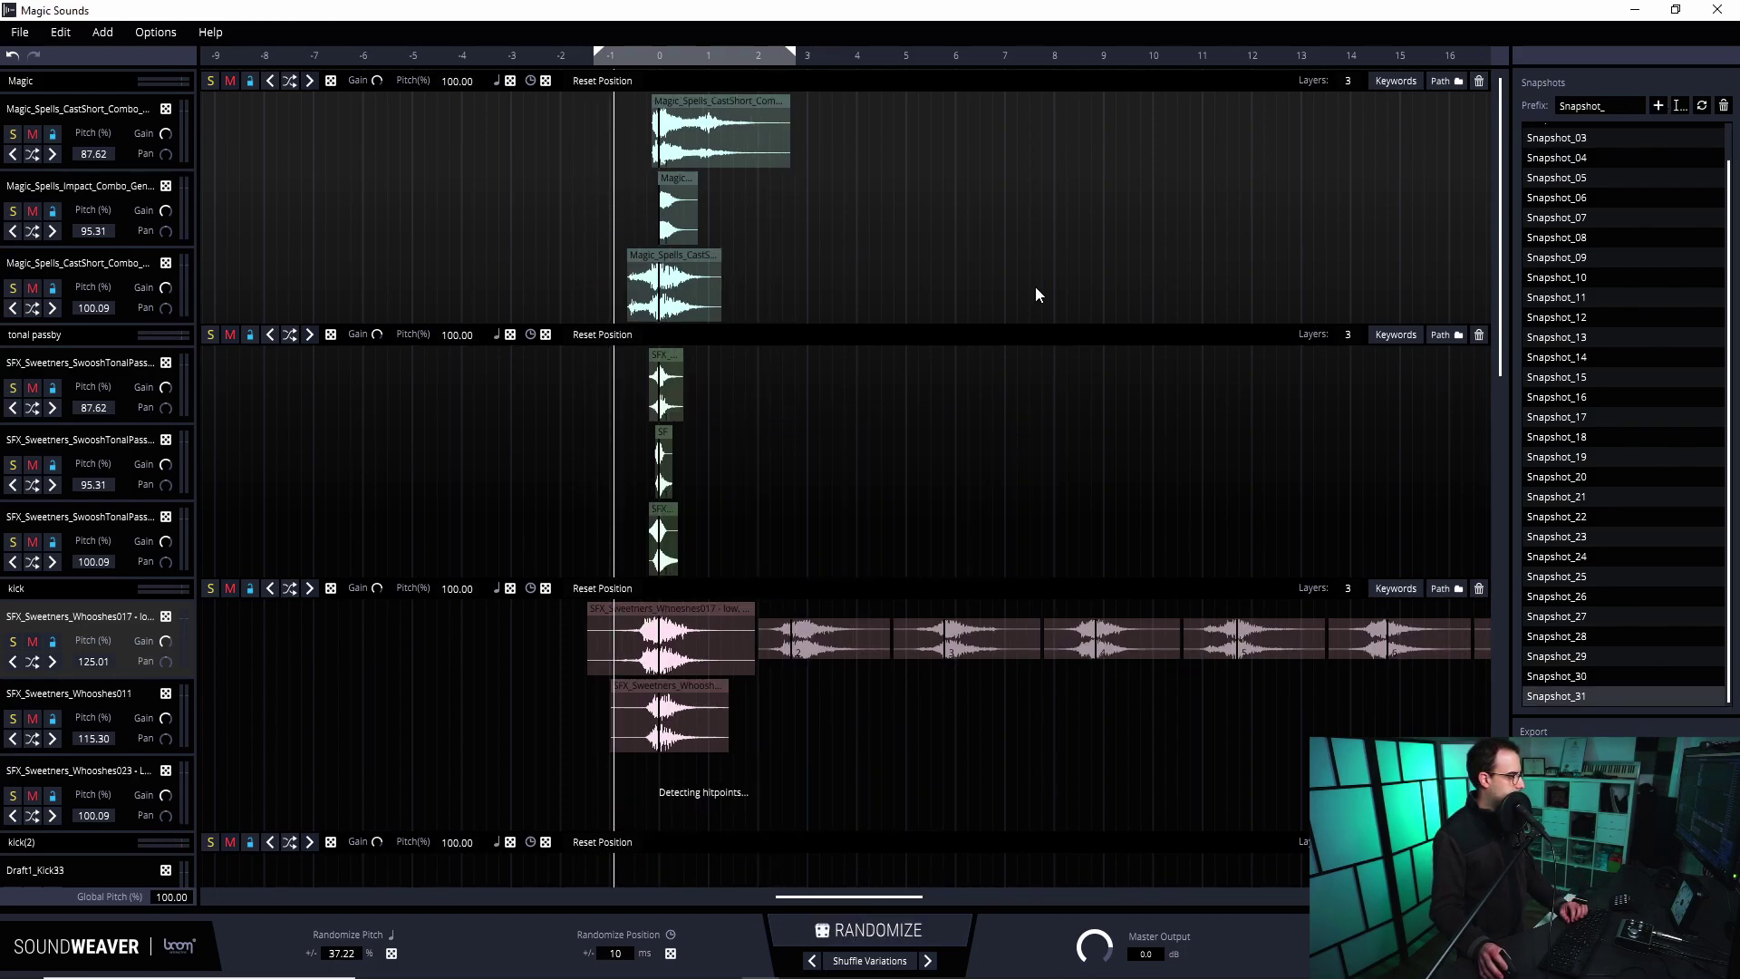
pyautogui.scroll(-3, 1064, 373)
pyautogui.scroll(3, 965, 663)
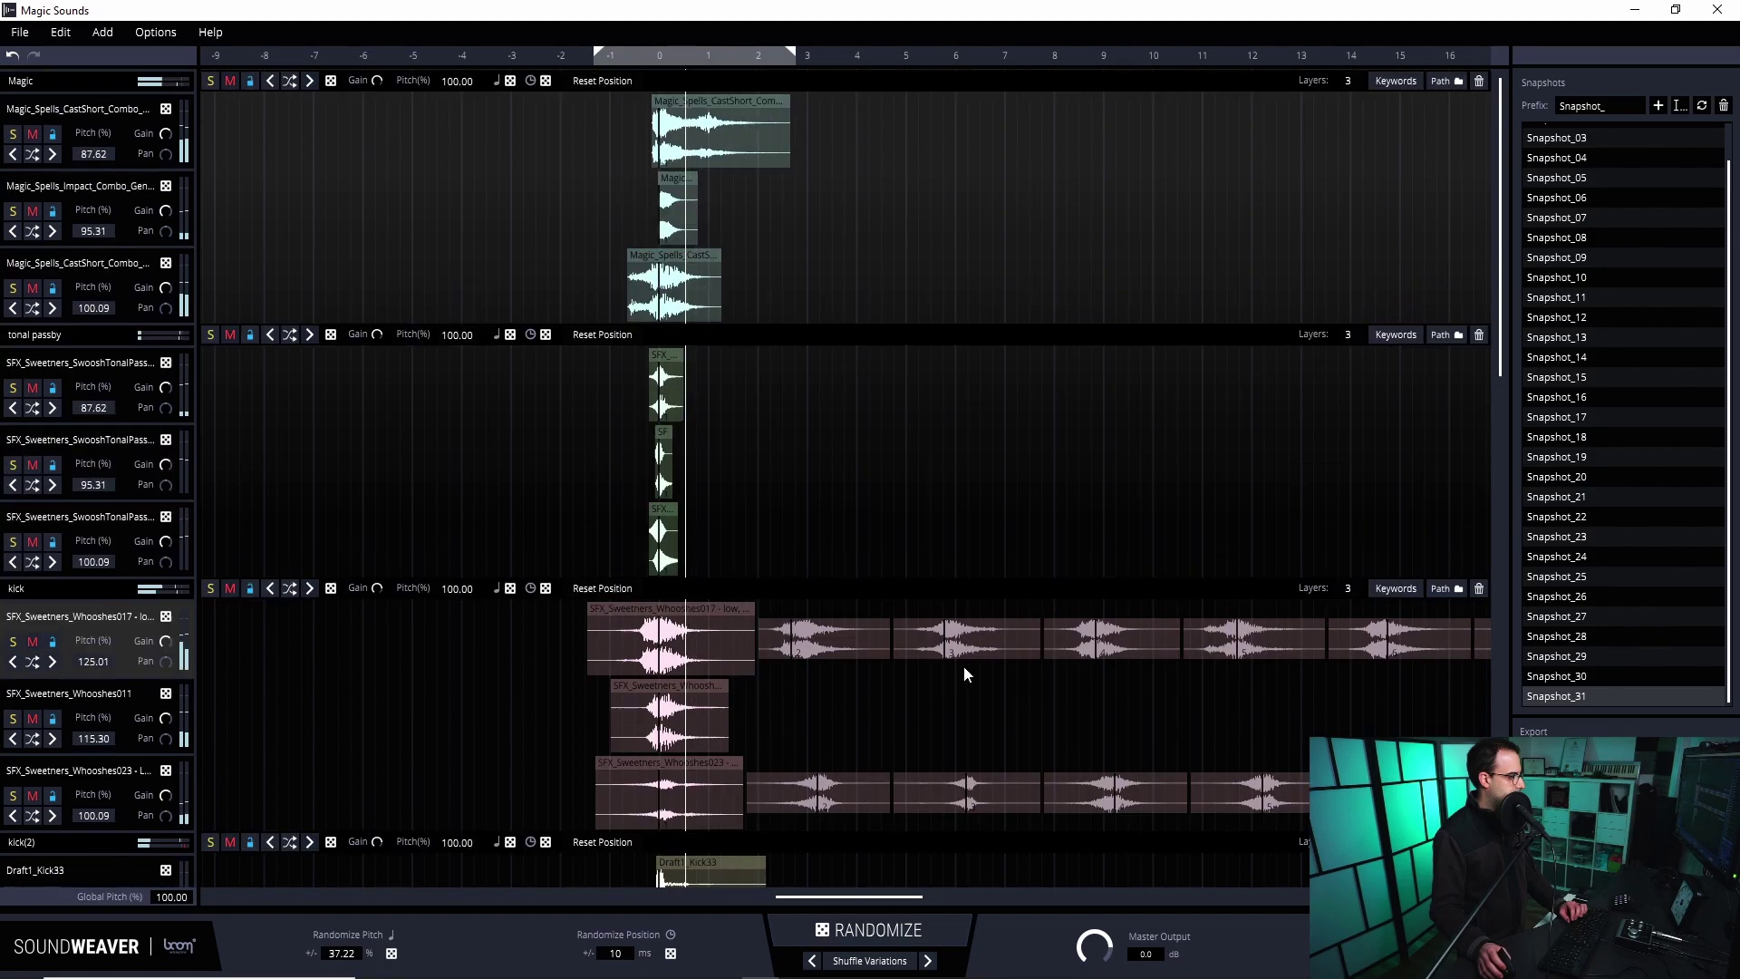
# Randomize all unlocked tracks six more times with Shuffle Variations, listening to each new combination
pyautogui.click(863, 928)
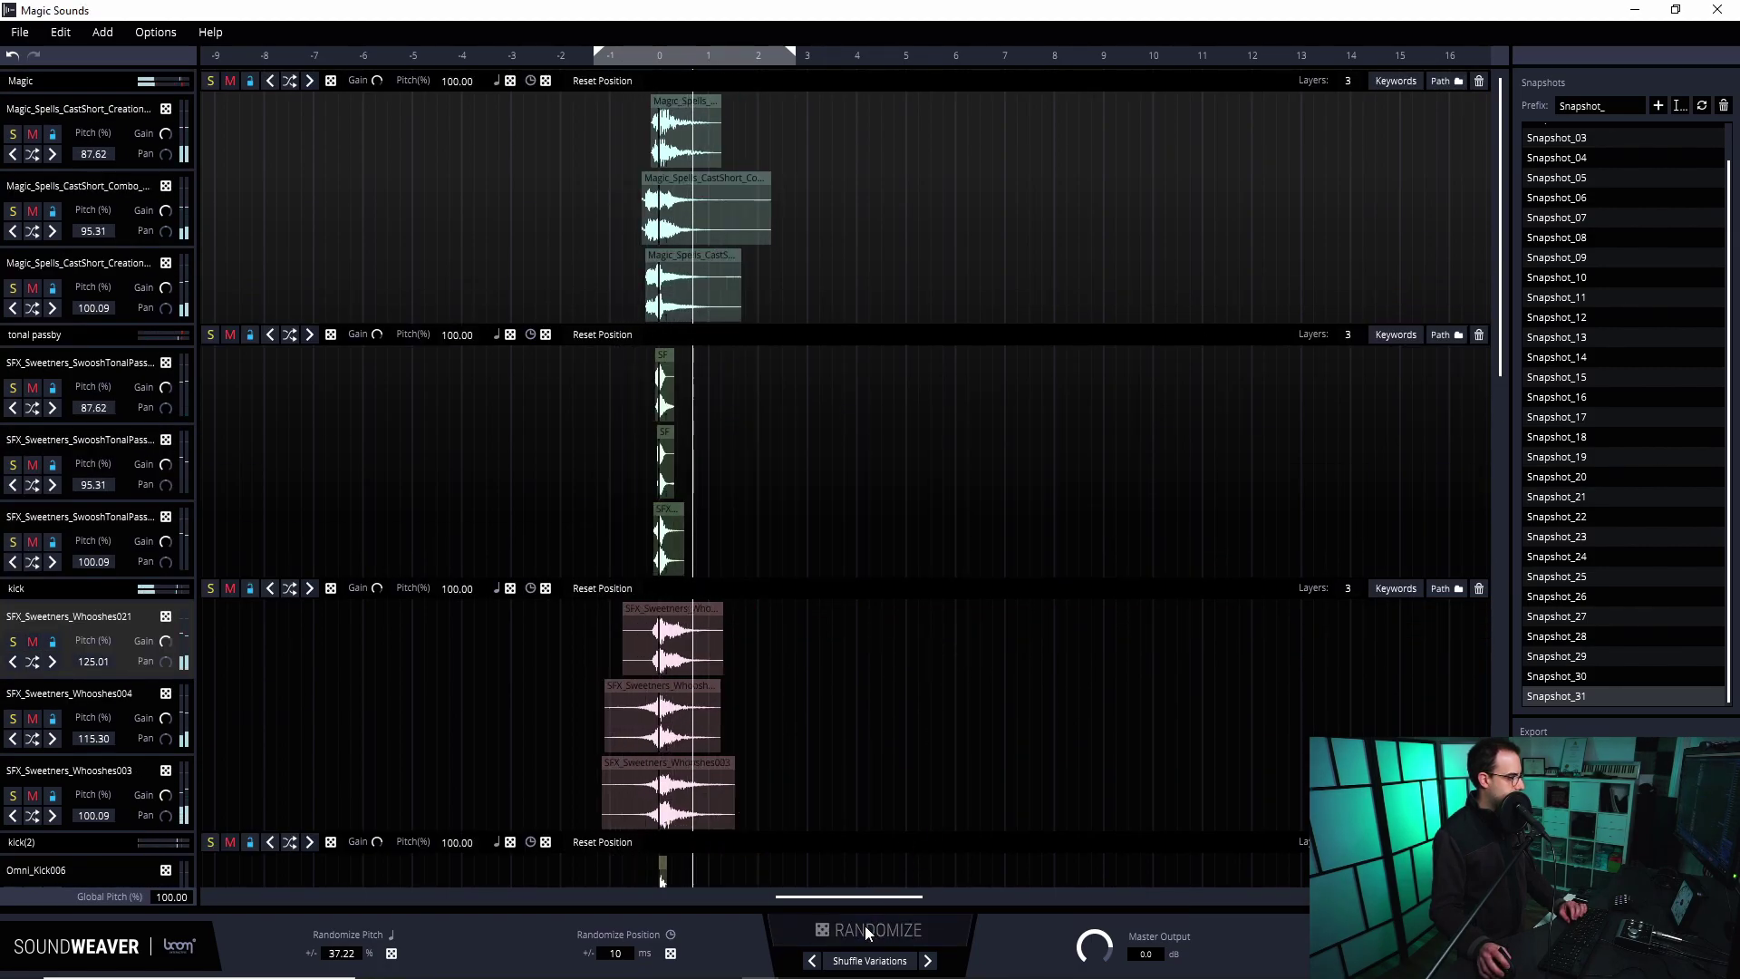
pyautogui.click(863, 926)
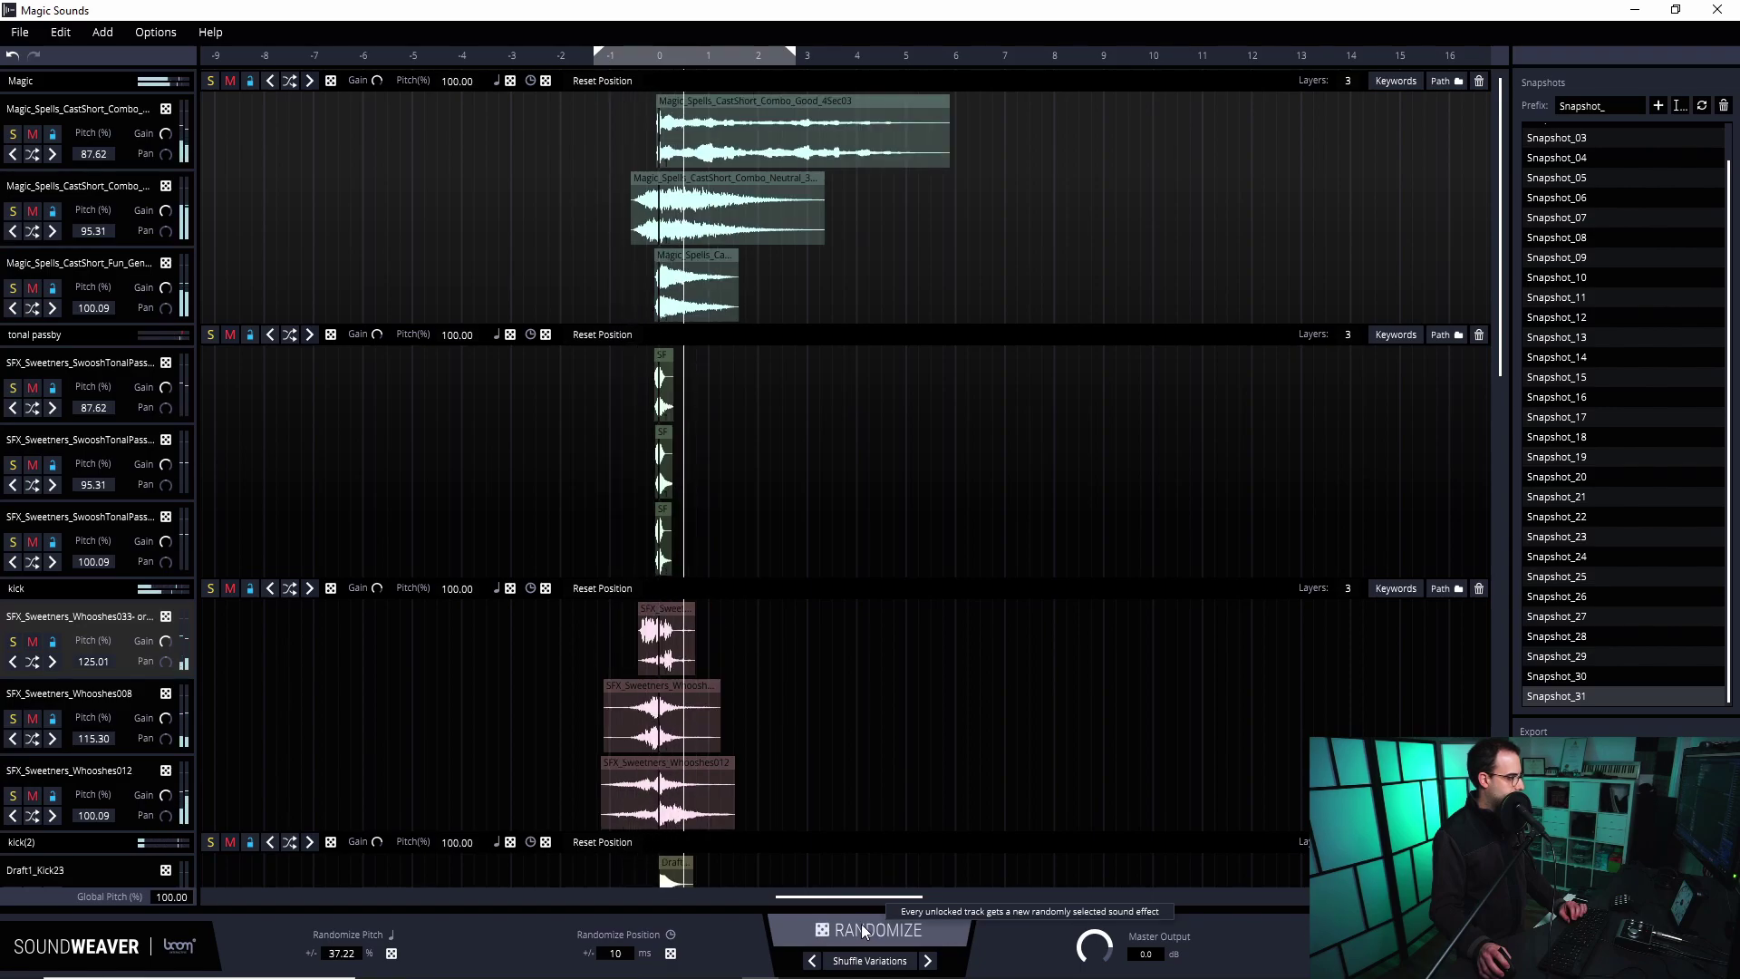
pyautogui.click(861, 922)
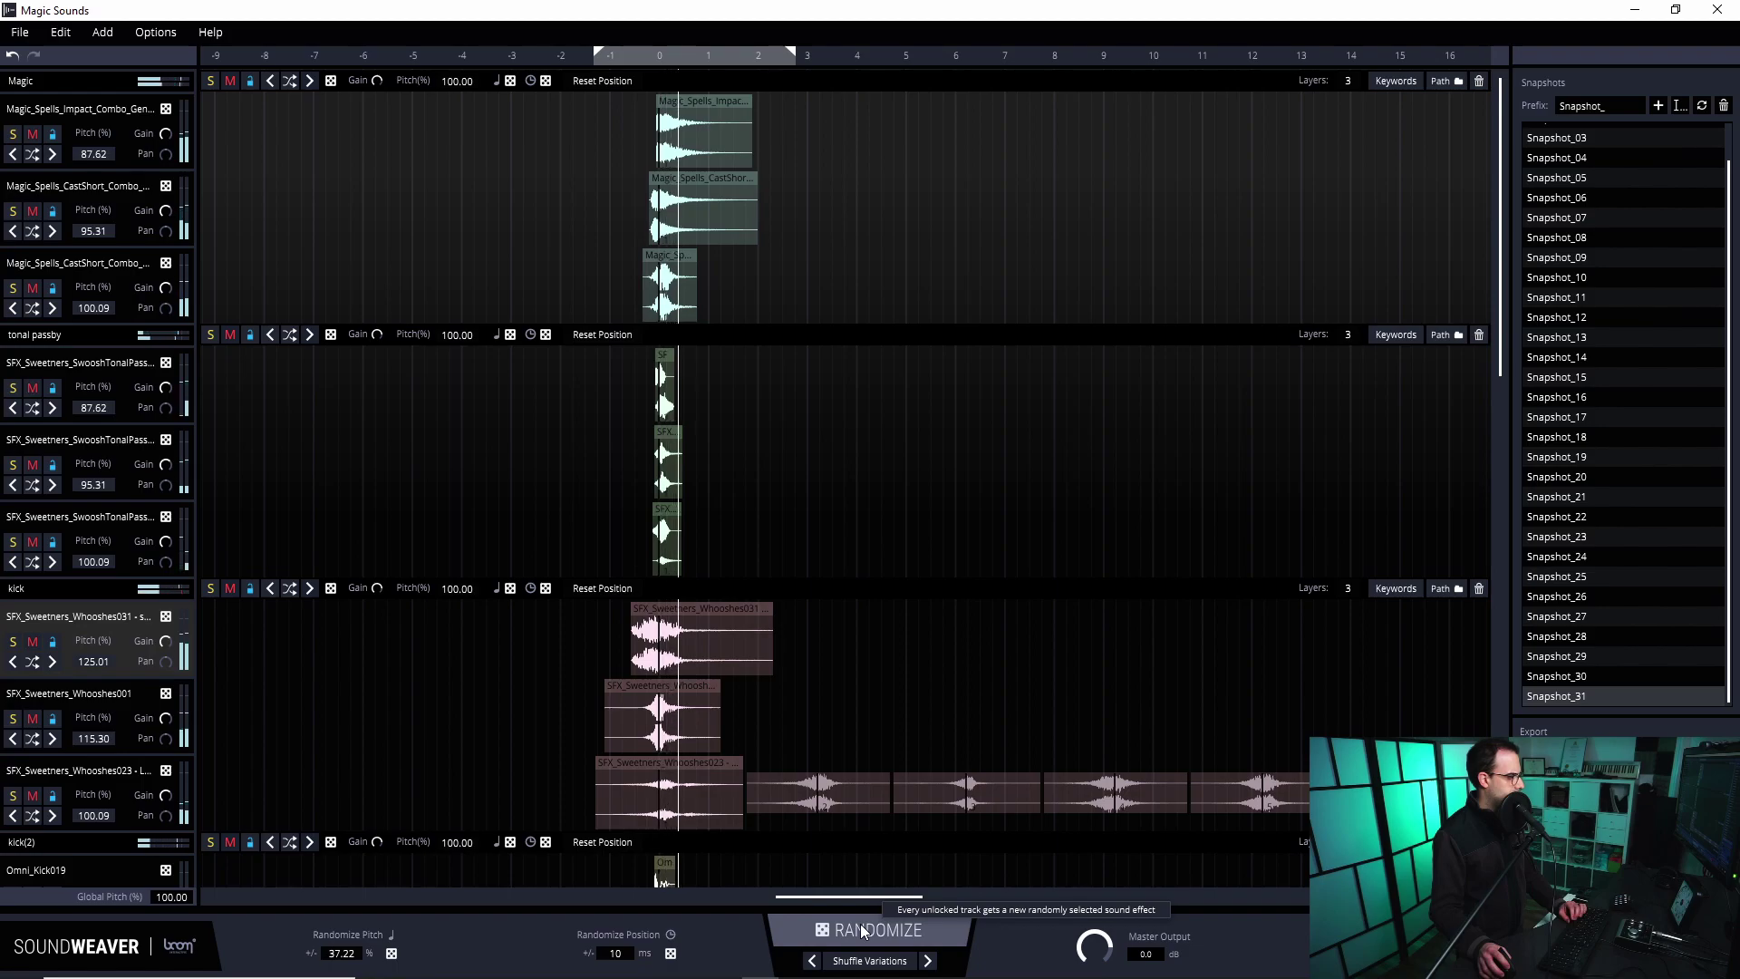
pyautogui.click(862, 922)
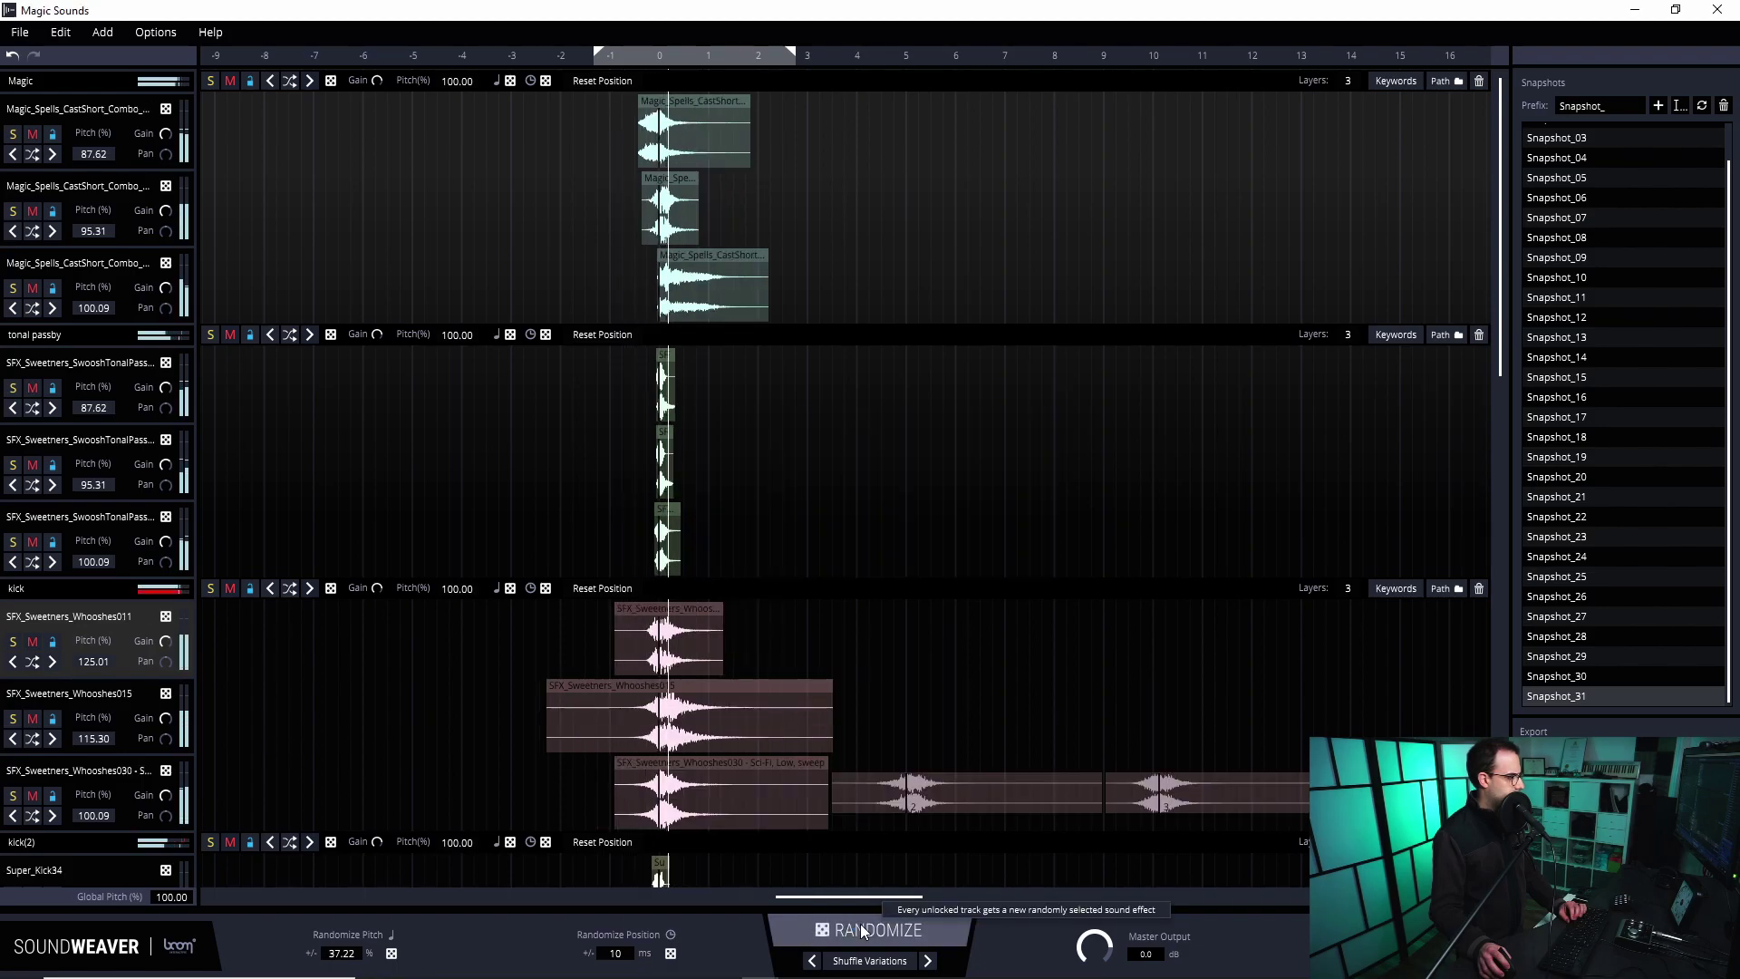
pyautogui.click(846, 936)
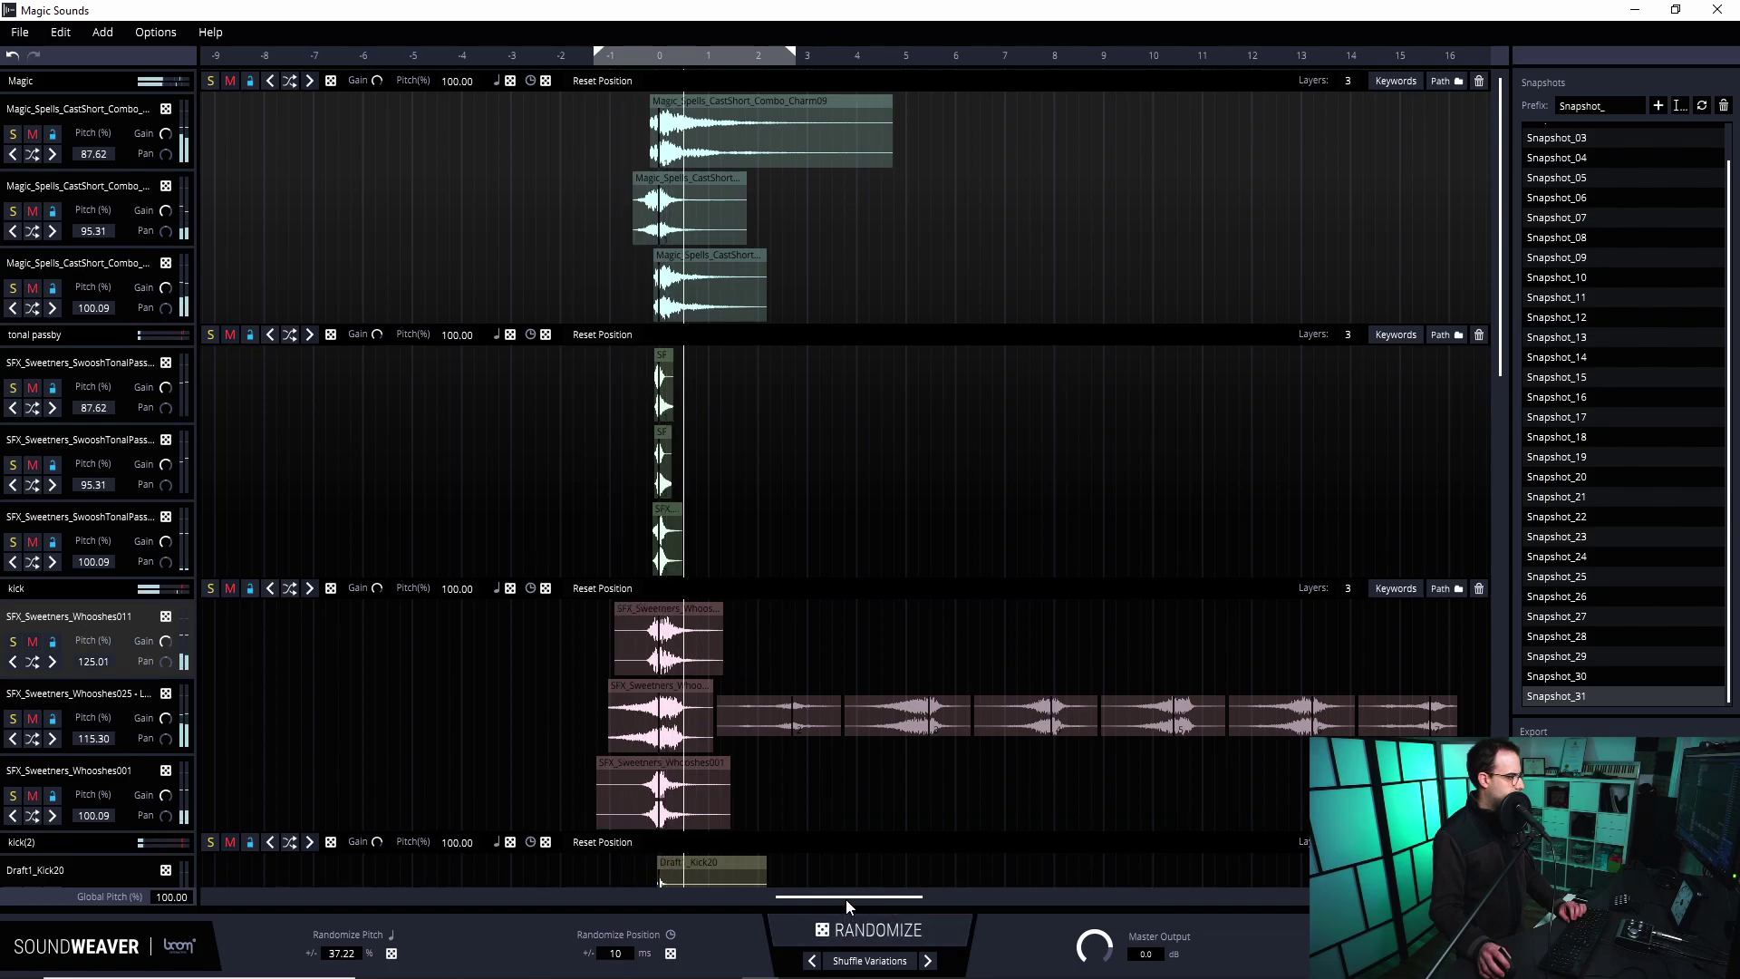
pyautogui.click(847, 927)
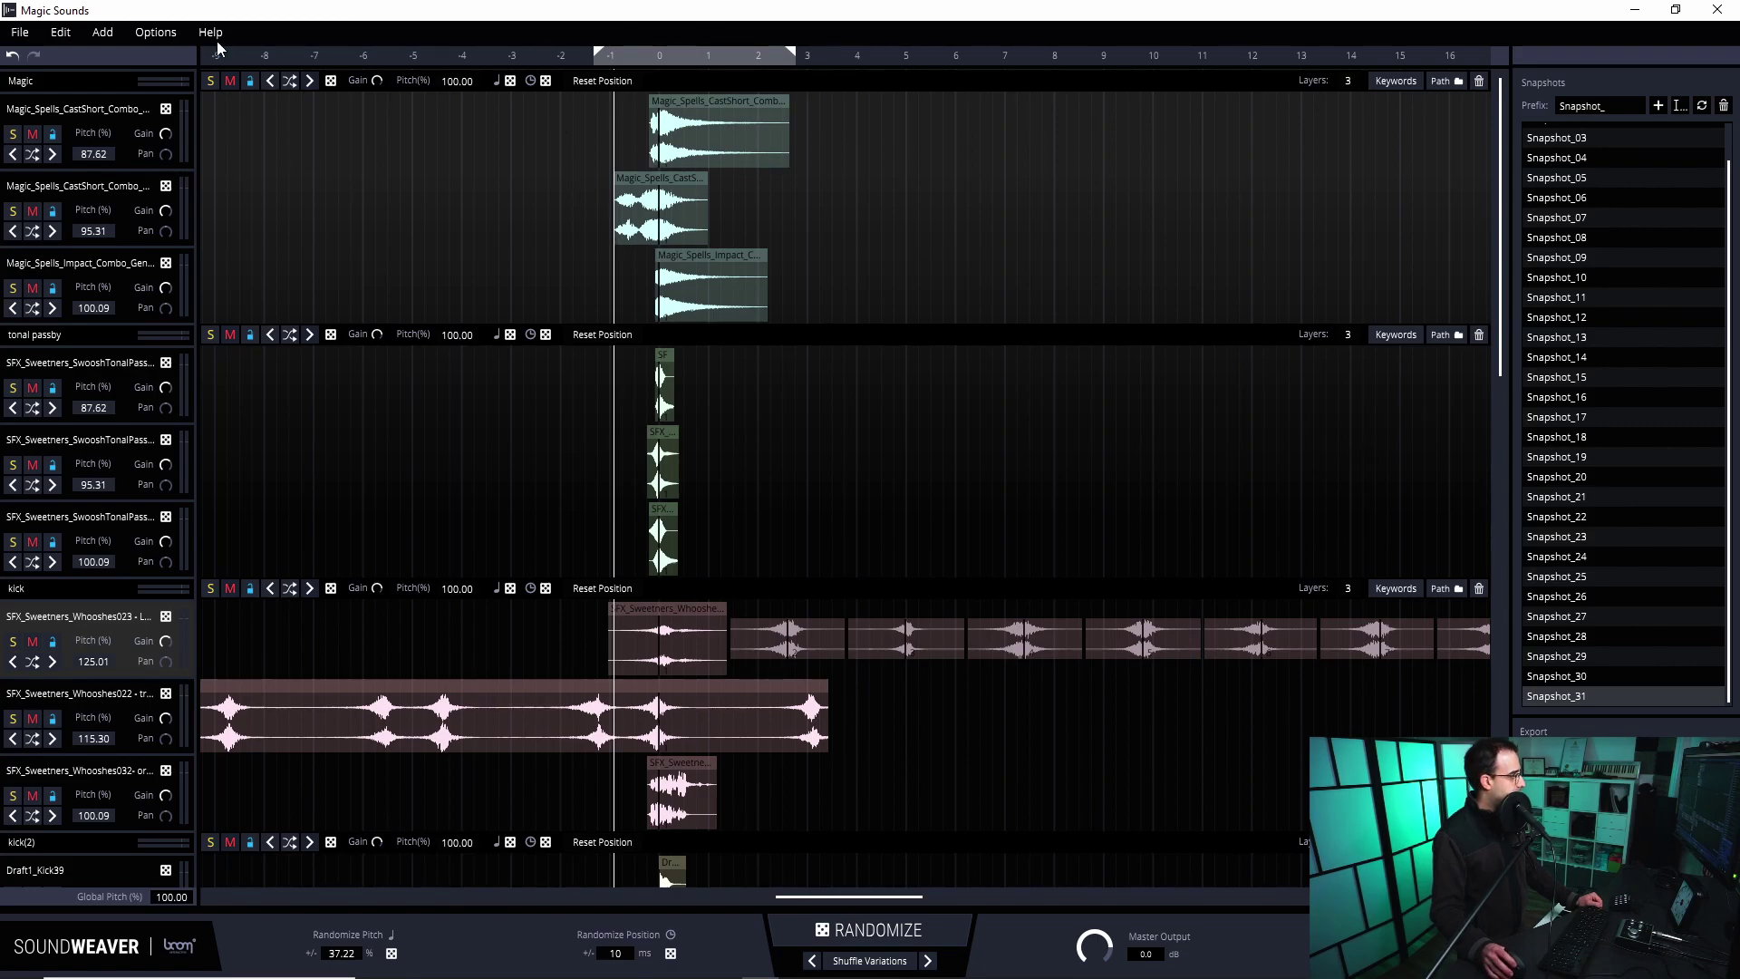
# Load Snapshot_30, mute its Magic group and look through the remaining groups and layers
pyautogui.click(1591, 676)
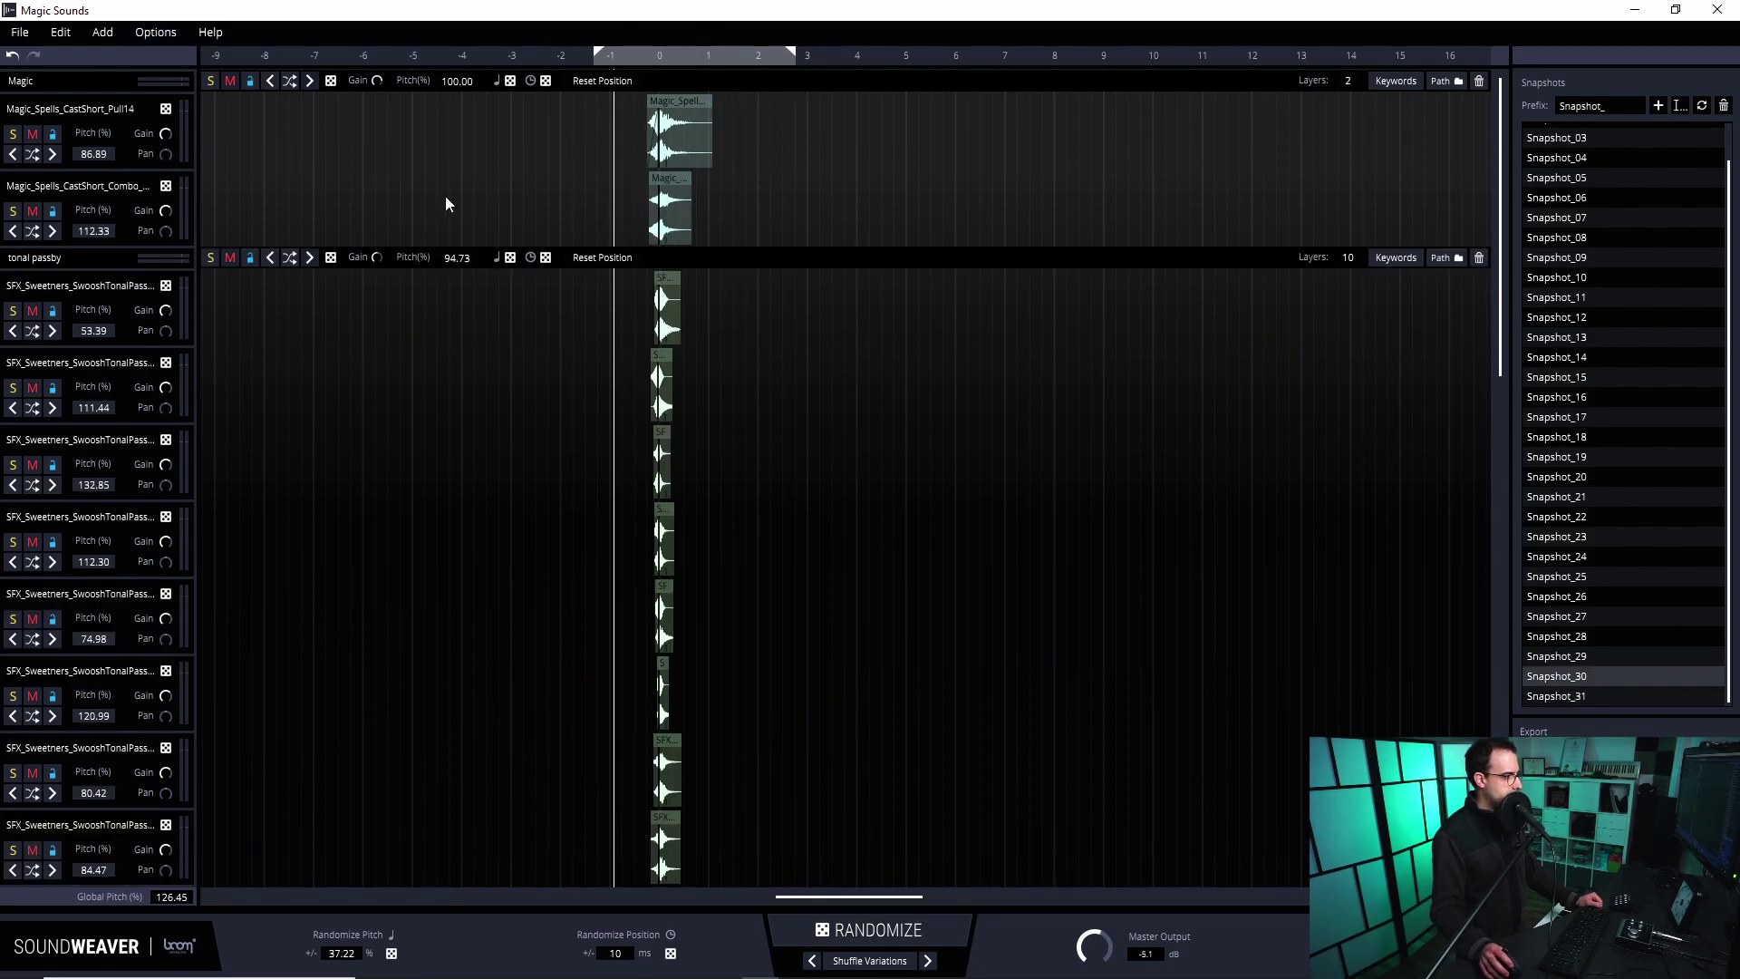
pyautogui.click(230, 82)
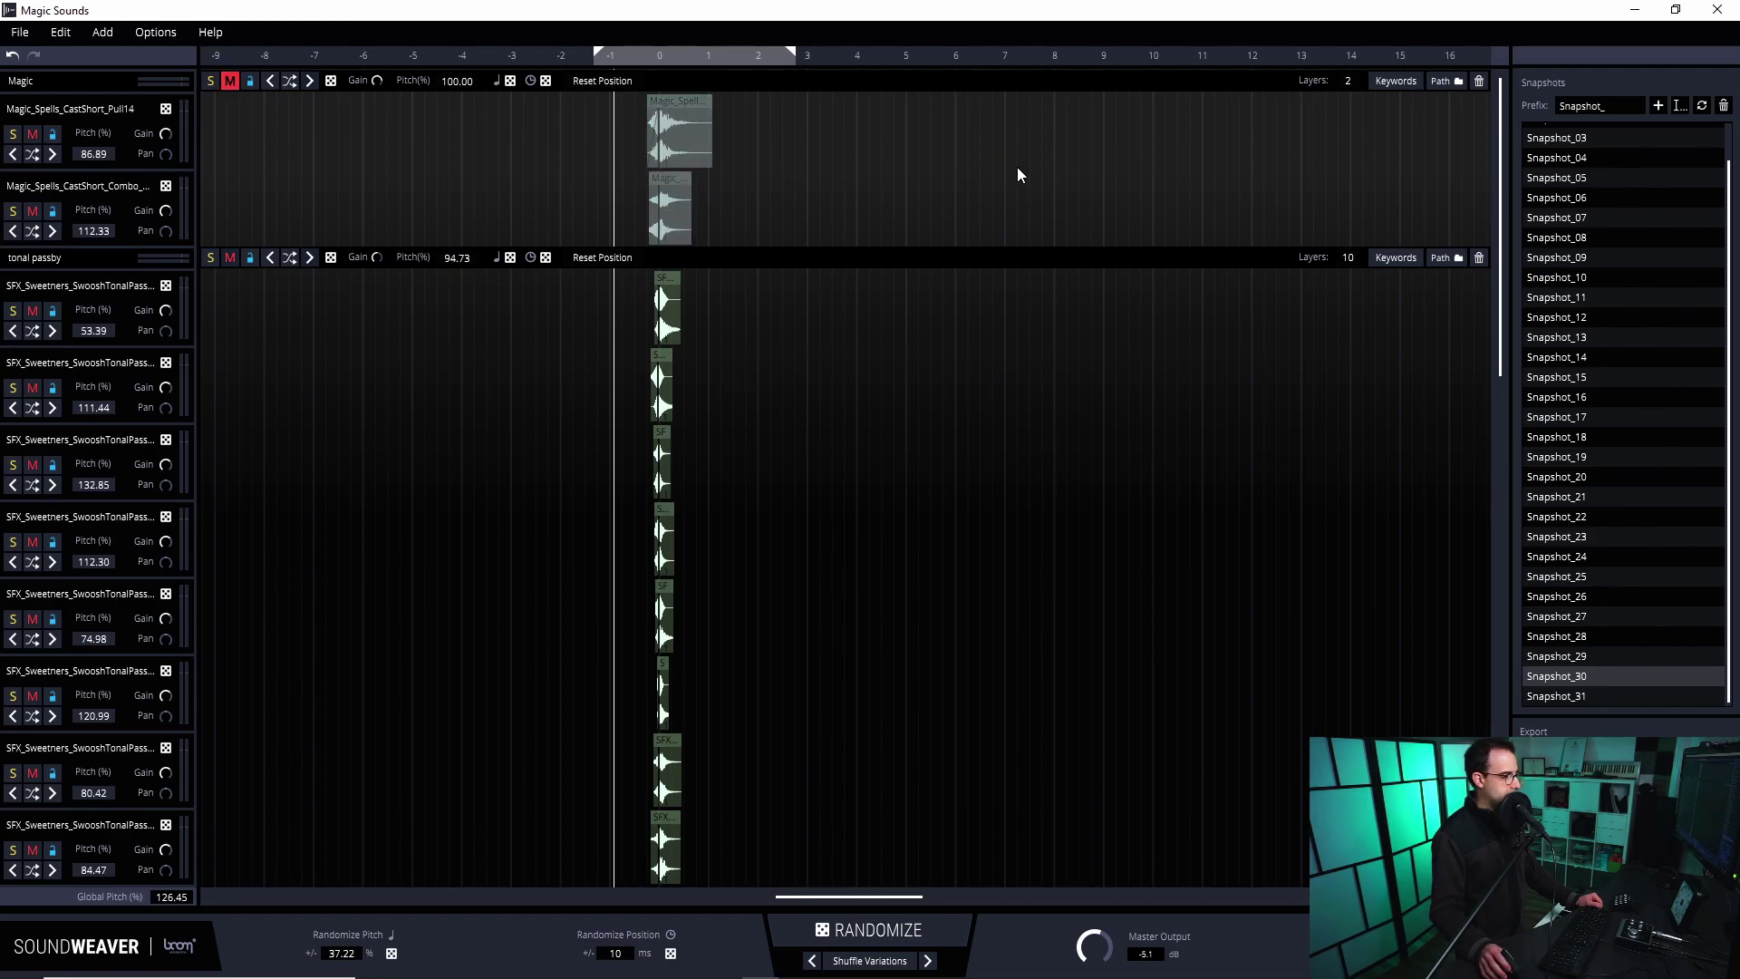
pyautogui.scroll(-8, 637, 576)
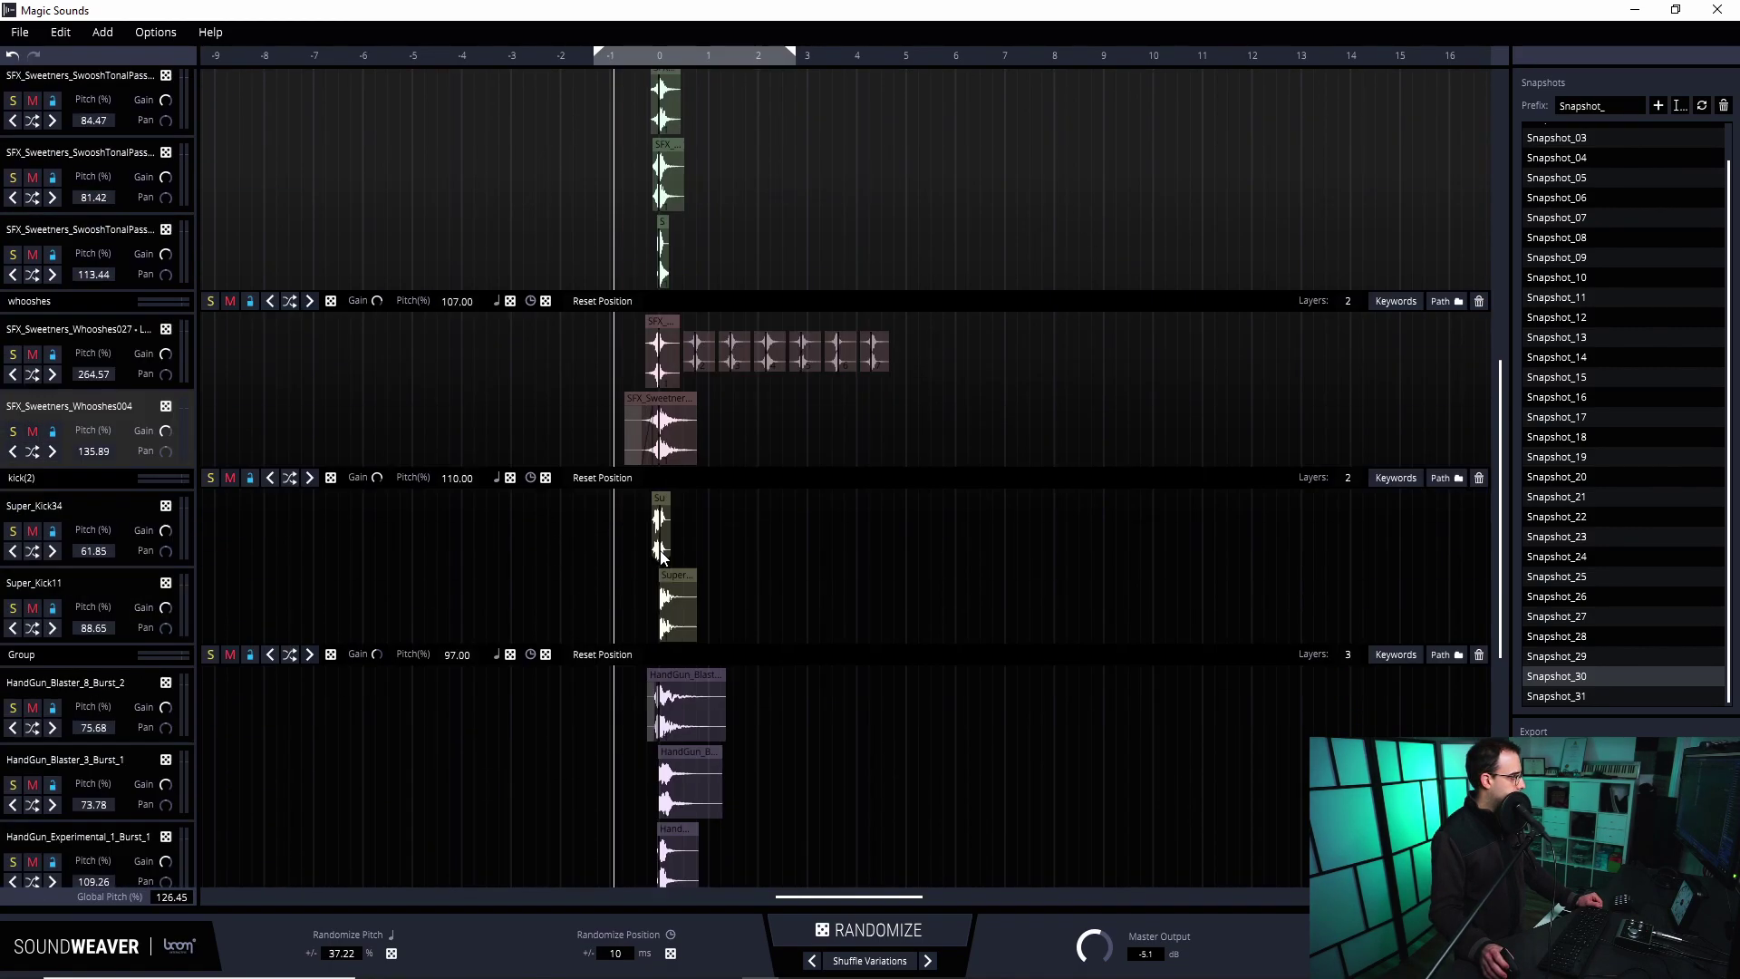
pyautogui.scroll(8, 485, 391)
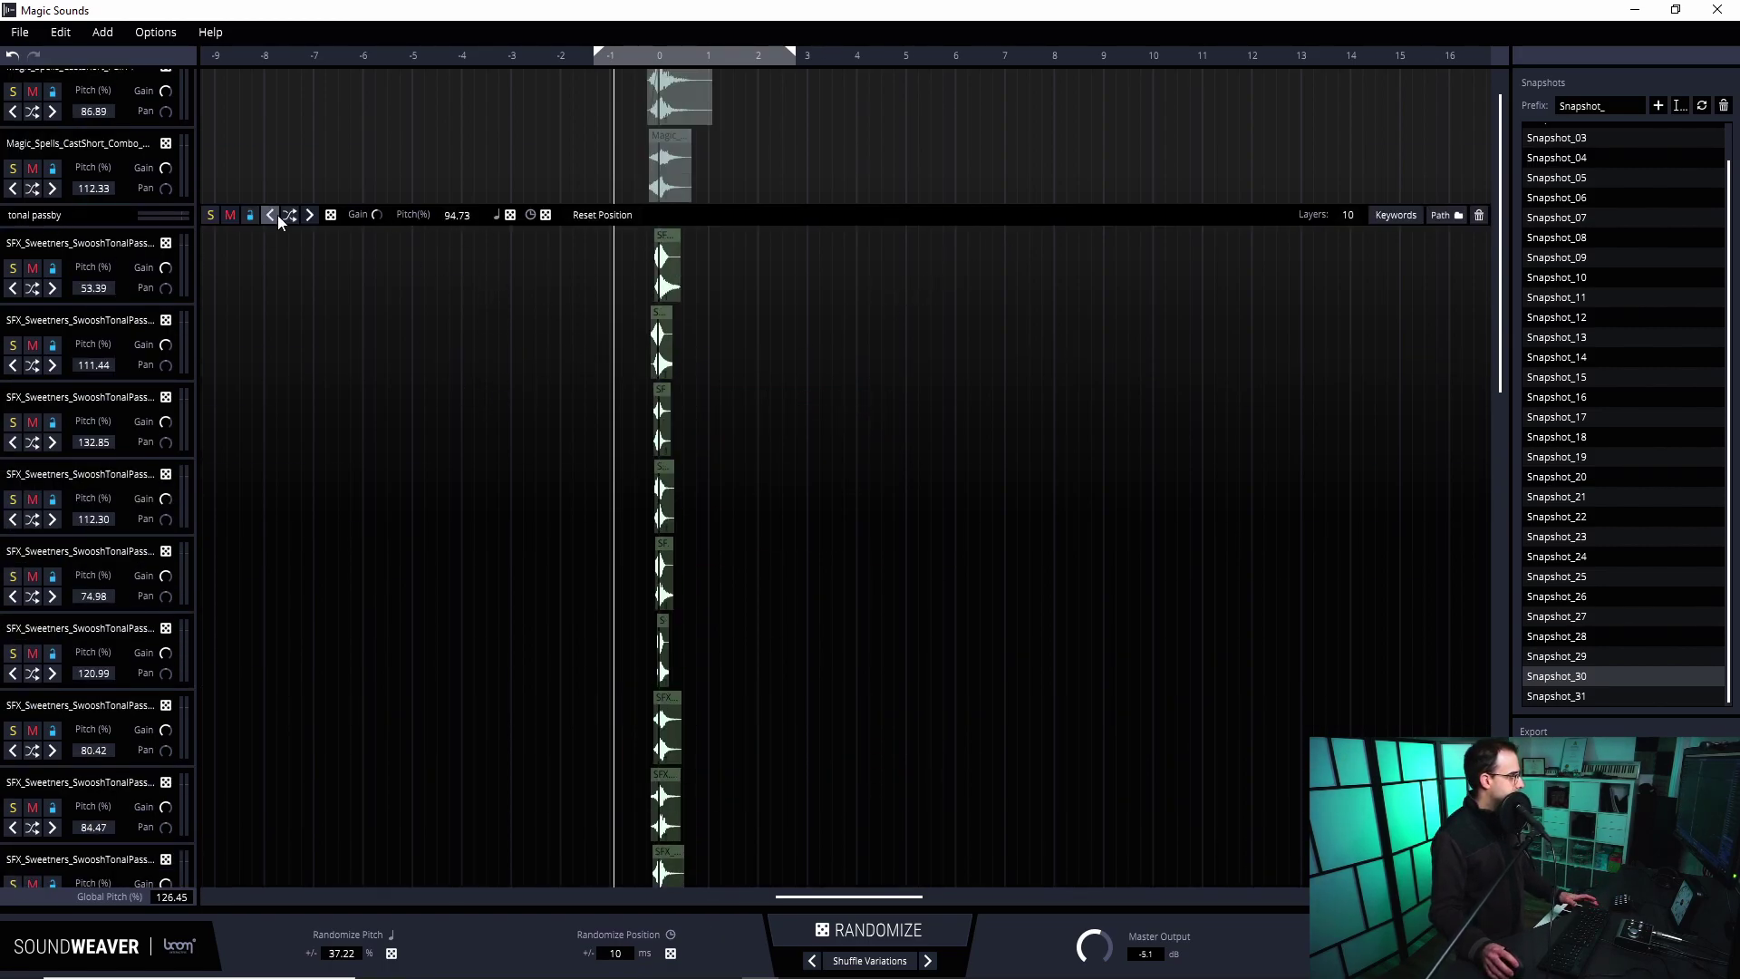
pyautogui.scroll(-2, 920, 312)
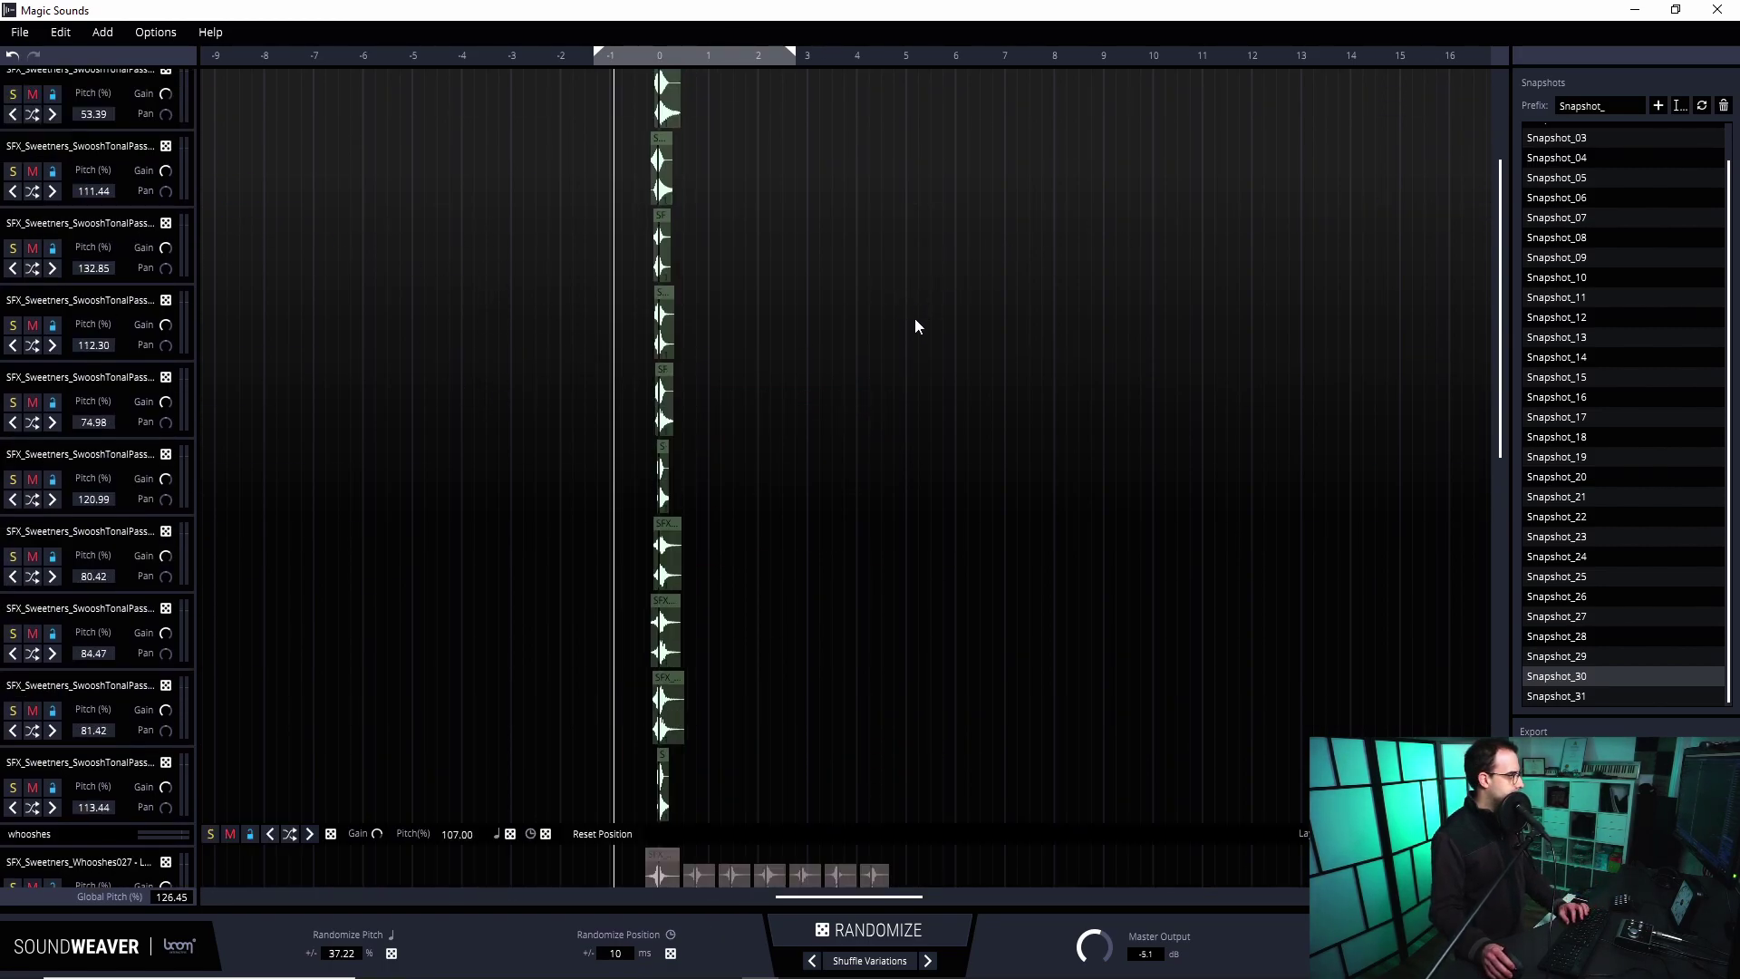
# Solo and play the tonal passby, whooshes, kick(2) and handgun groups one at a time, and hear them together with Magic muted
pyautogui.scroll(3, 948, 371)
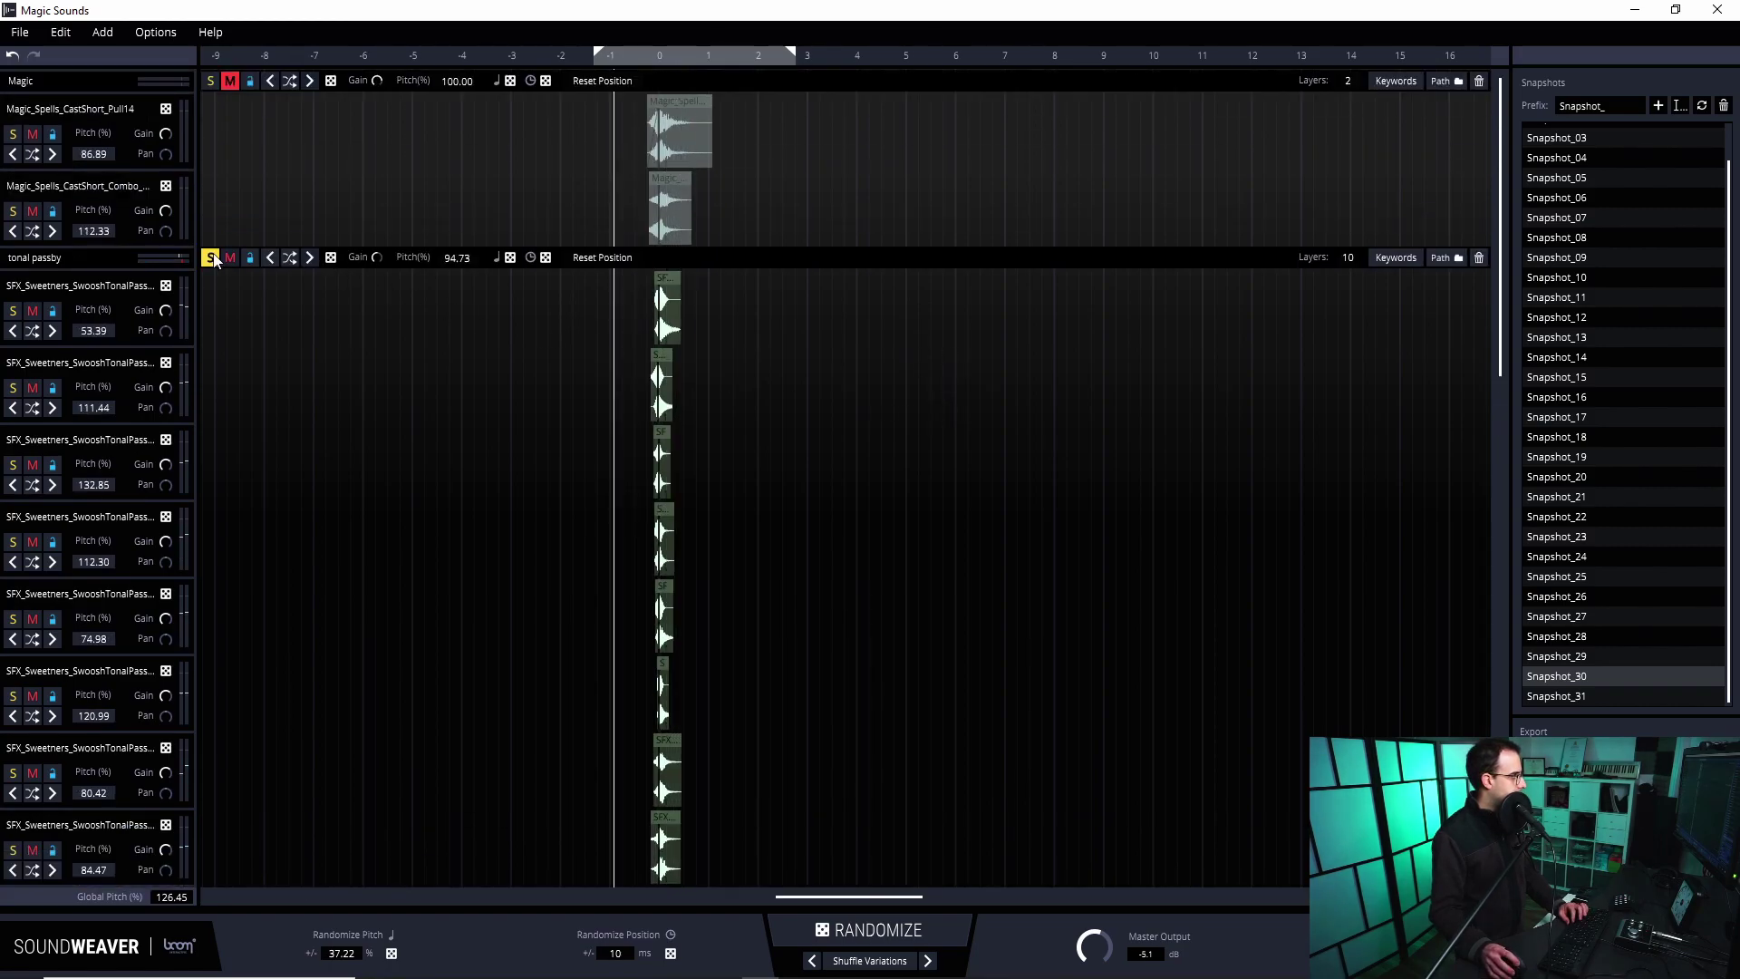
pyautogui.scroll(-5, 796, 466)
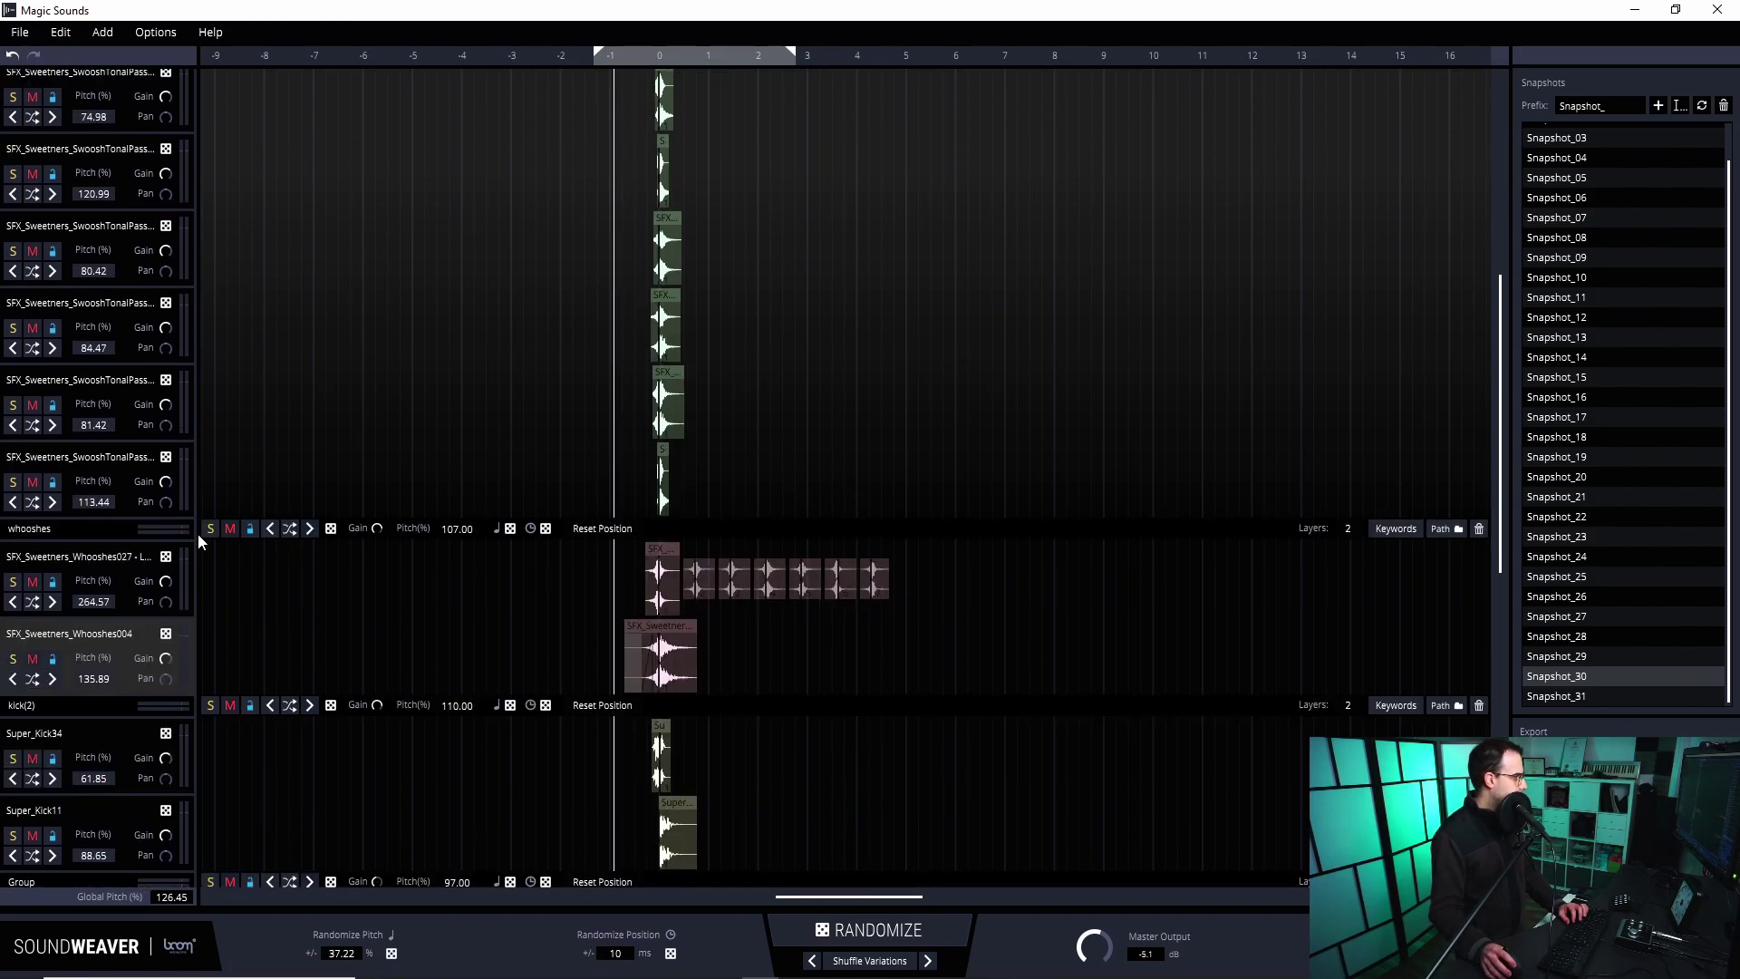
pyautogui.click(210, 529)
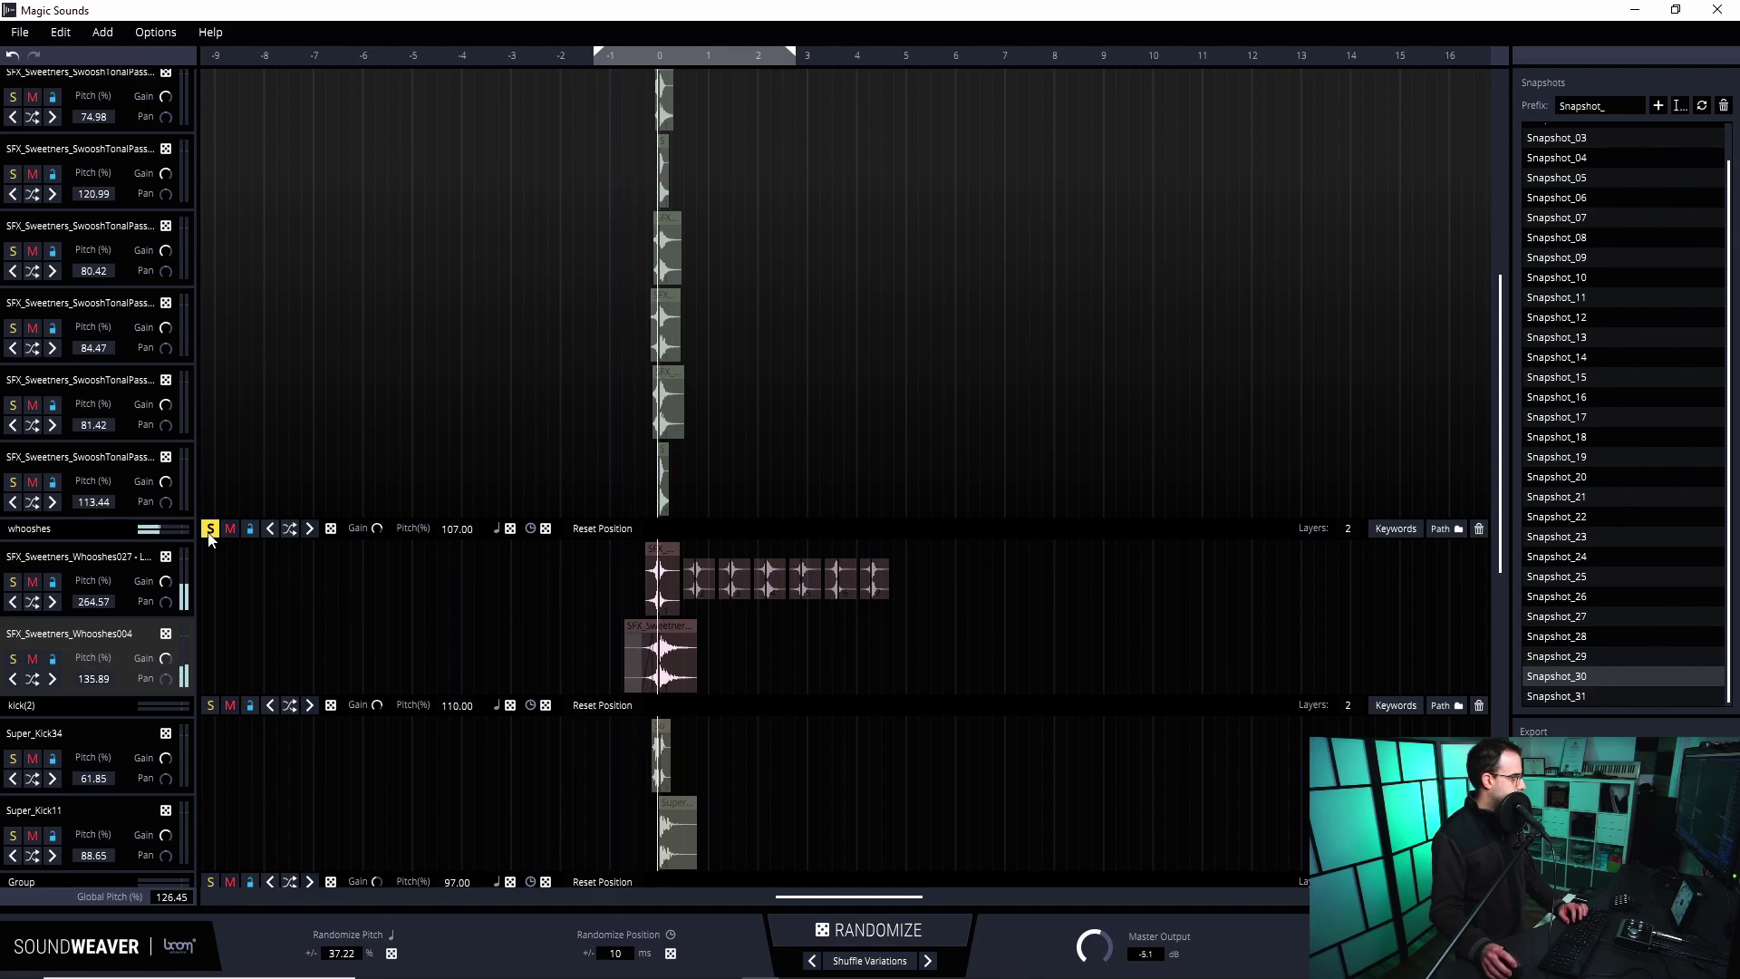
pyautogui.click(209, 529)
pyautogui.scroll(-3, 208, 707)
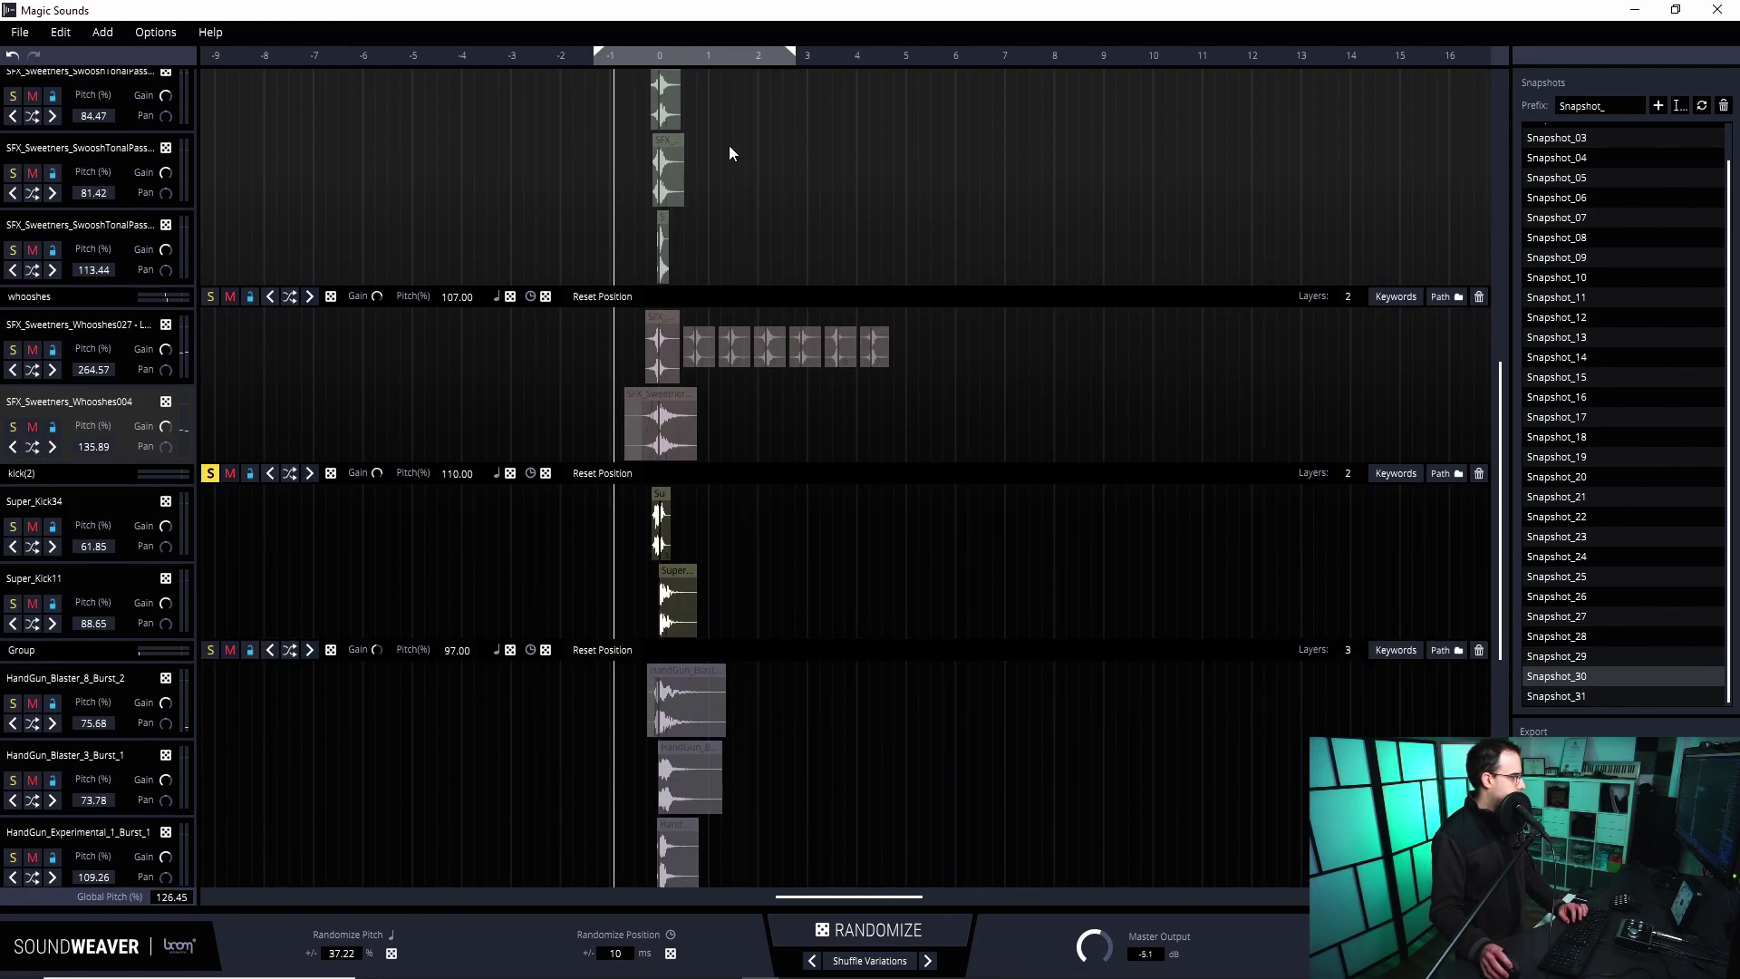
pyautogui.click(209, 650)
pyautogui.scroll(-3, 351, 591)
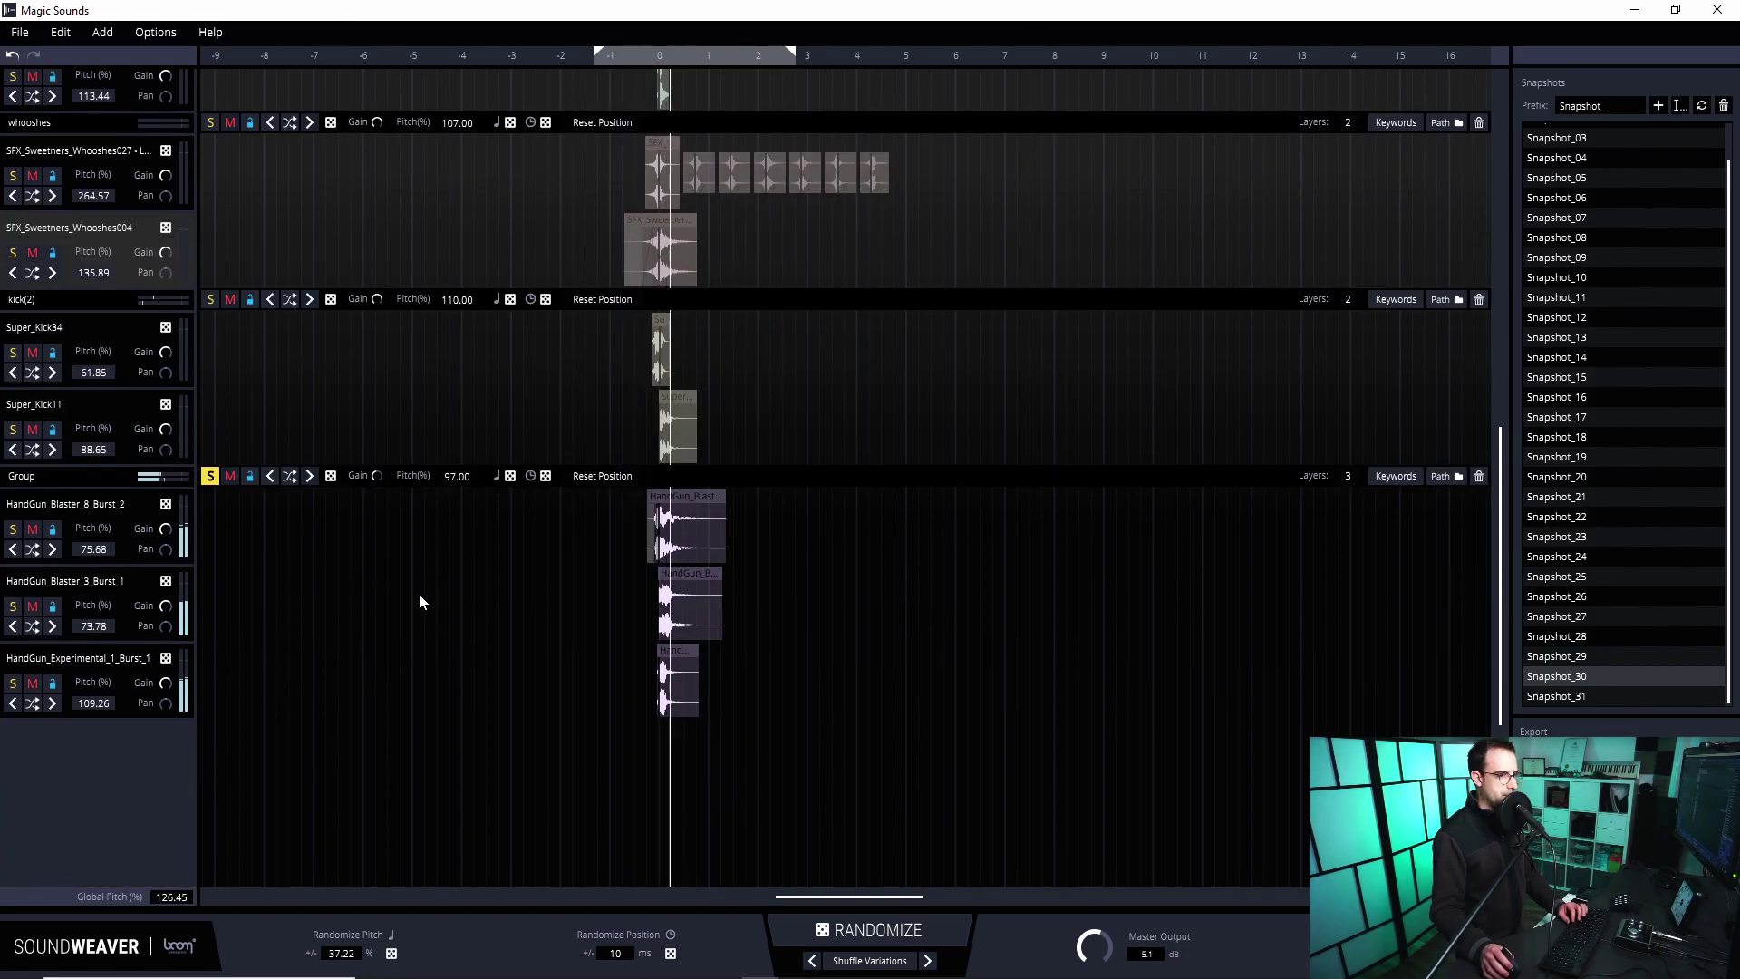
pyautogui.click(210, 476)
pyautogui.click(210, 476)
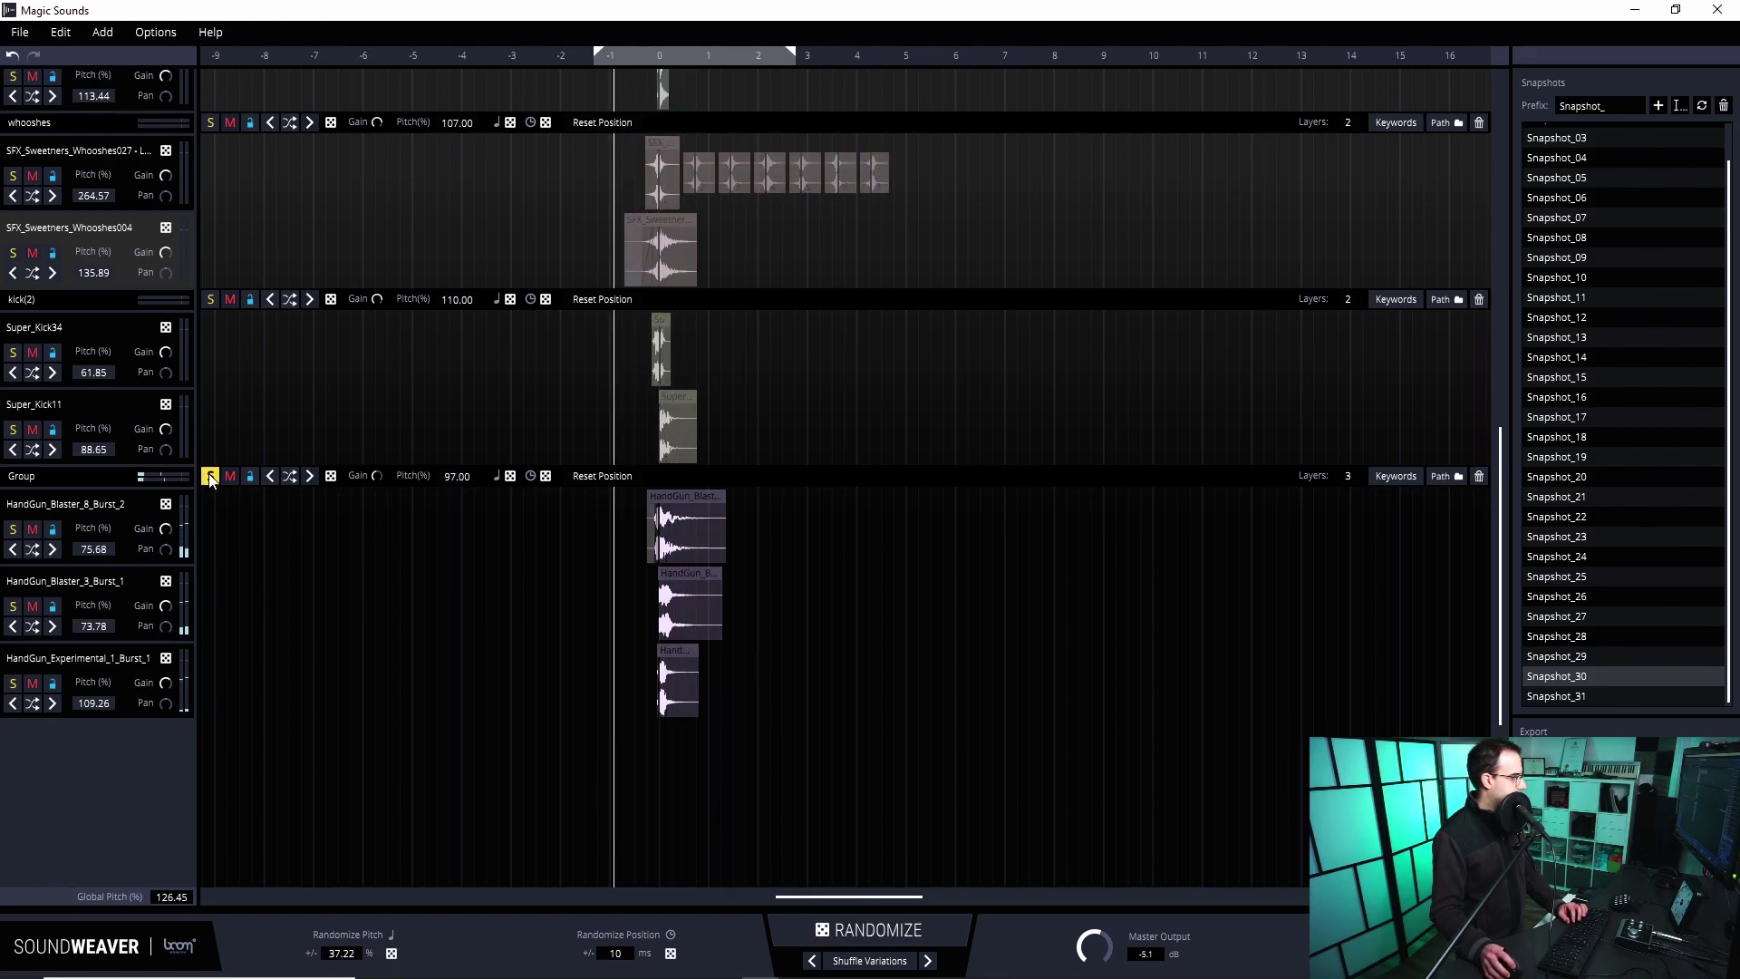
pyautogui.click(210, 476)
pyautogui.scroll(10, 909, 598)
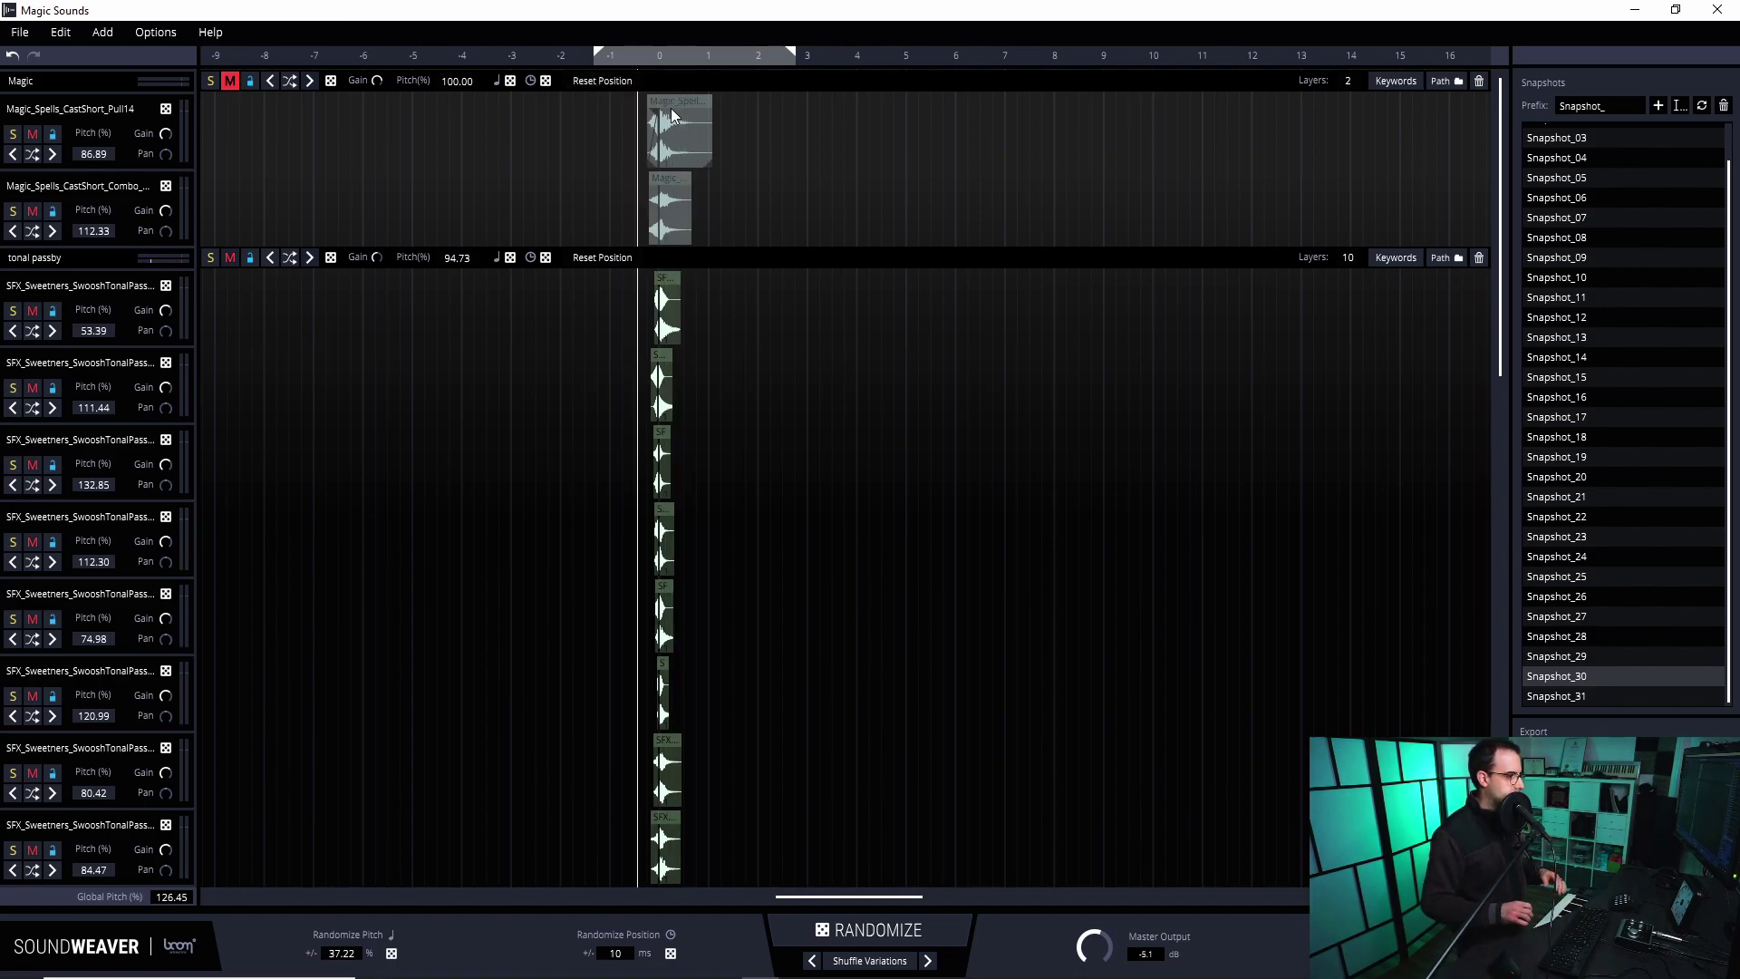
# Load Snapshot_29 and play it with its Magic group muted and unmuted
pyautogui.click(1577, 659)
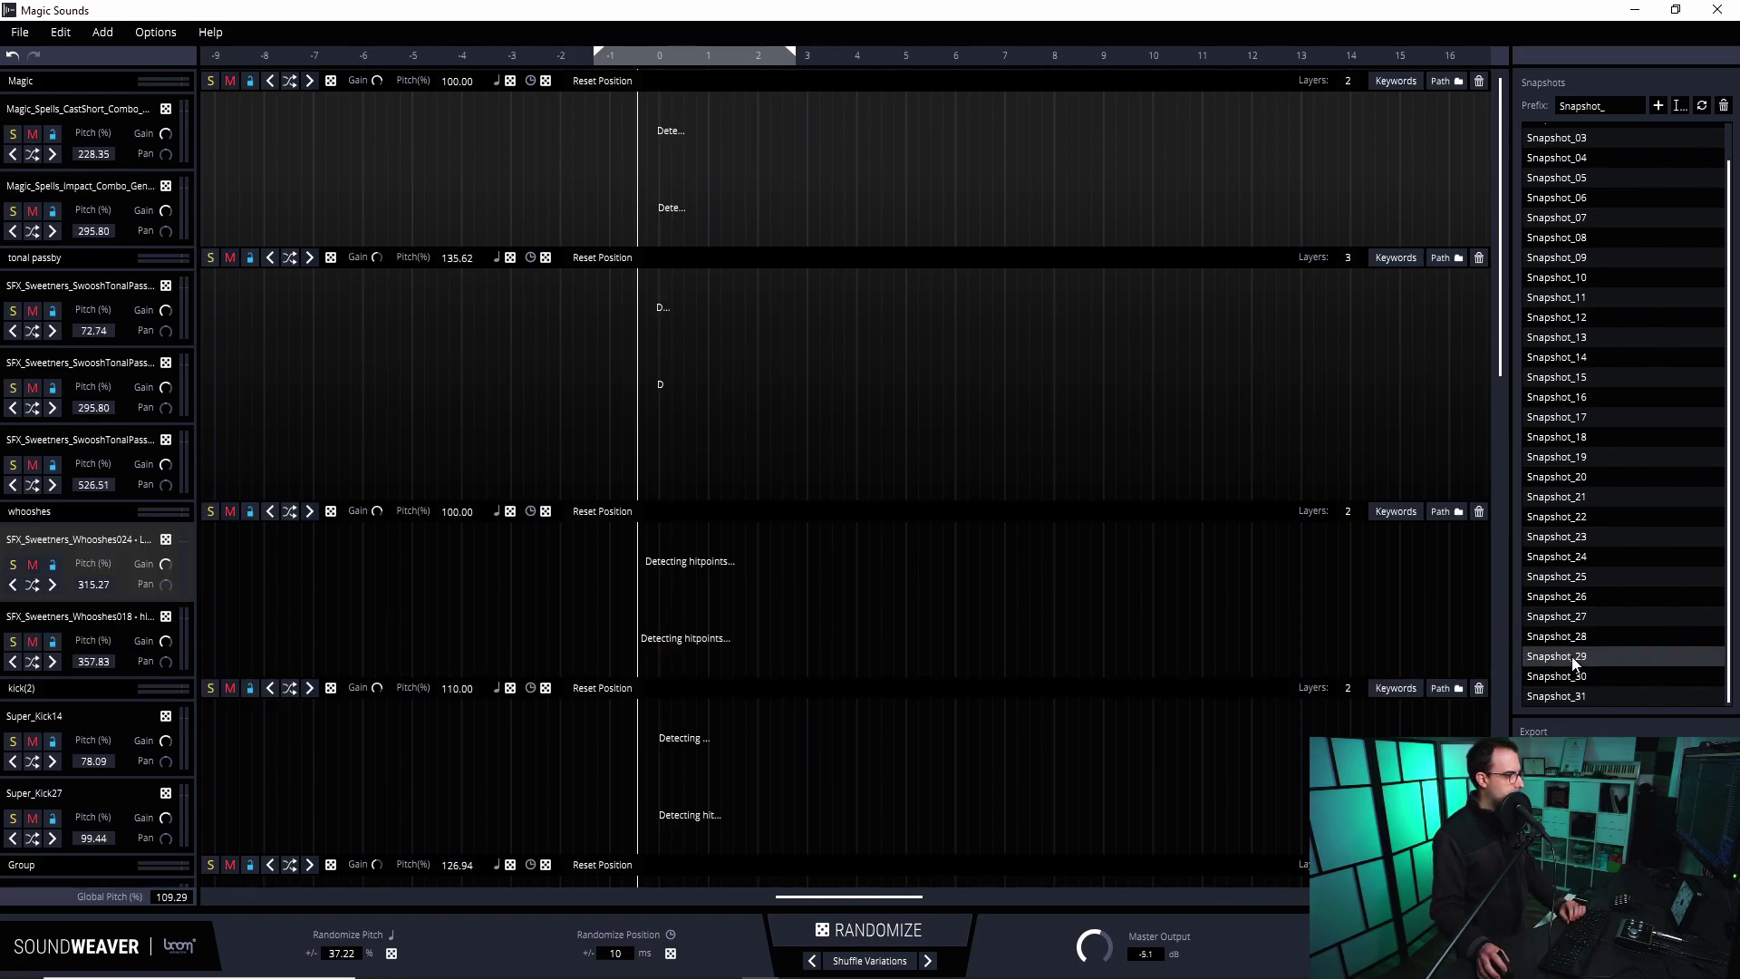
pyautogui.press('space')
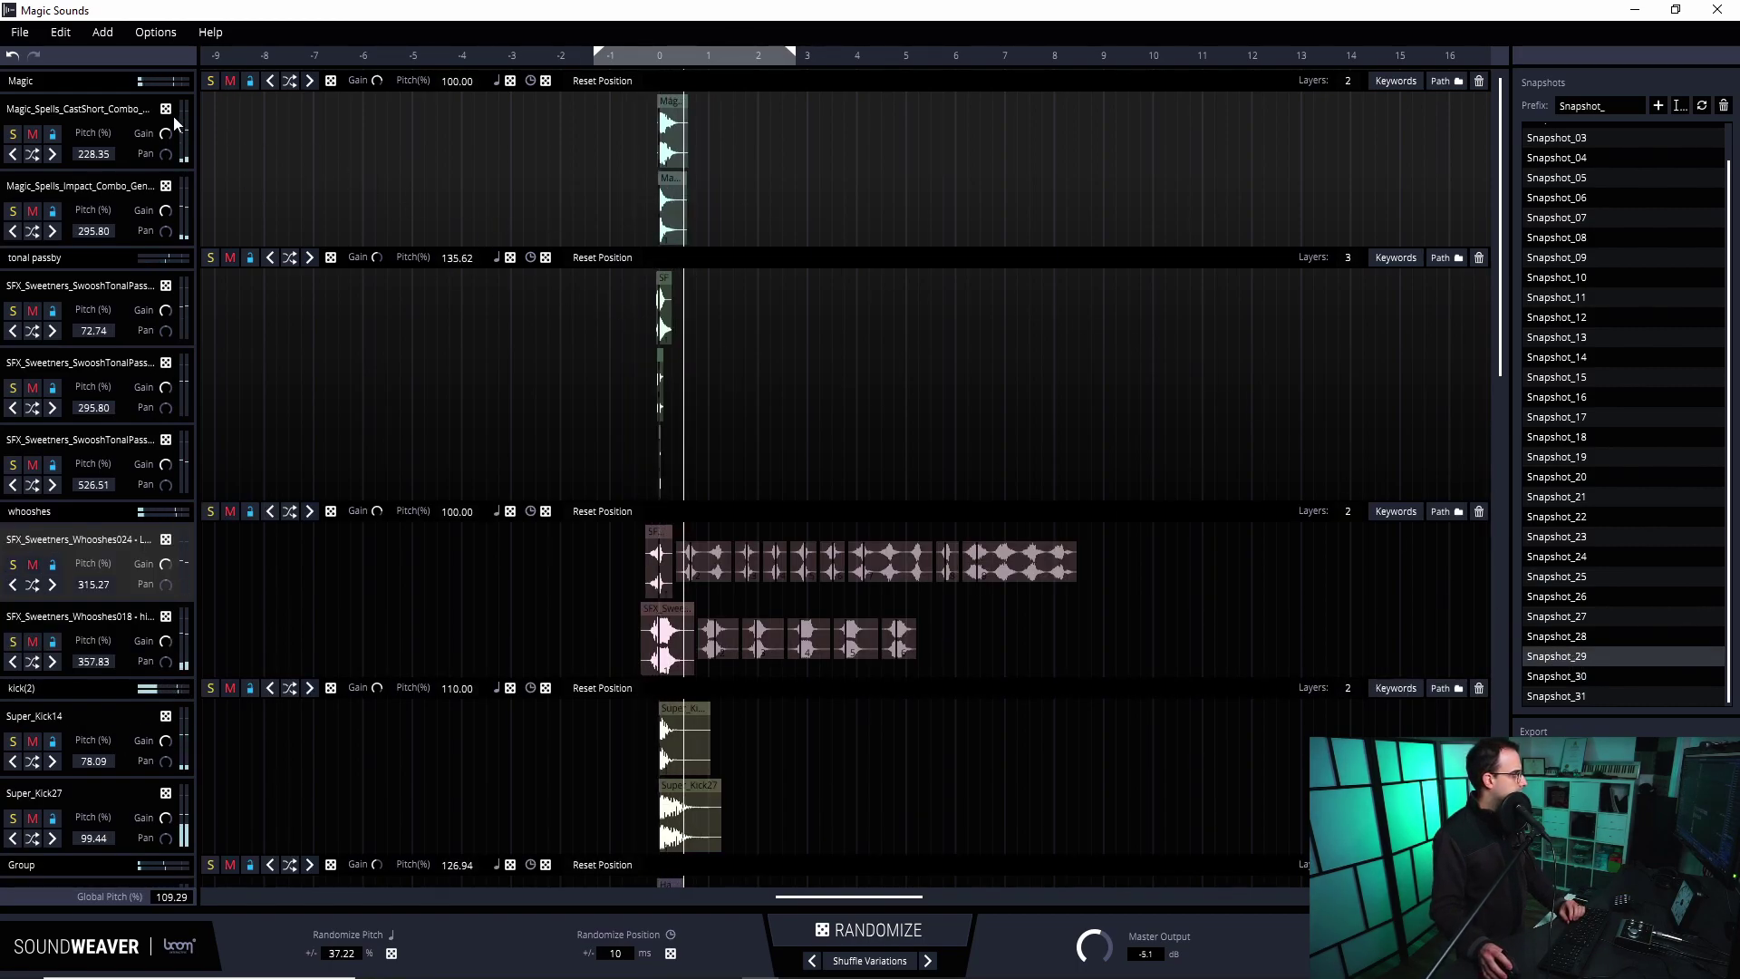
pyautogui.click(229, 81)
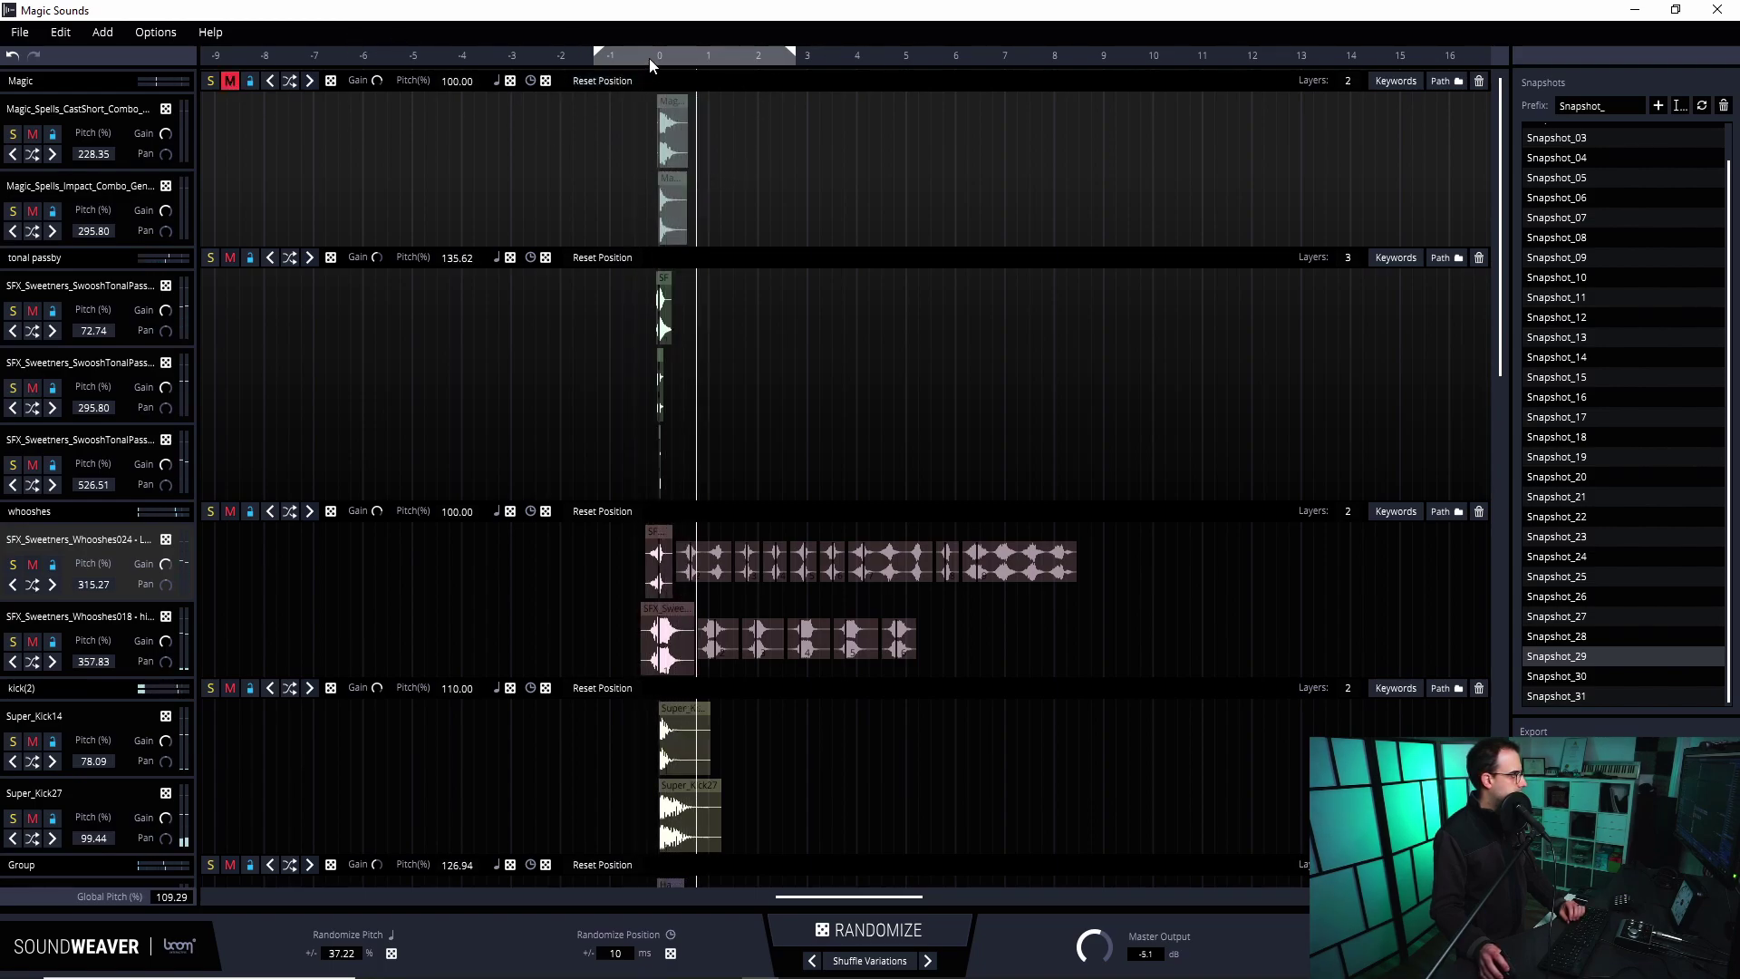
pyautogui.click(231, 82)
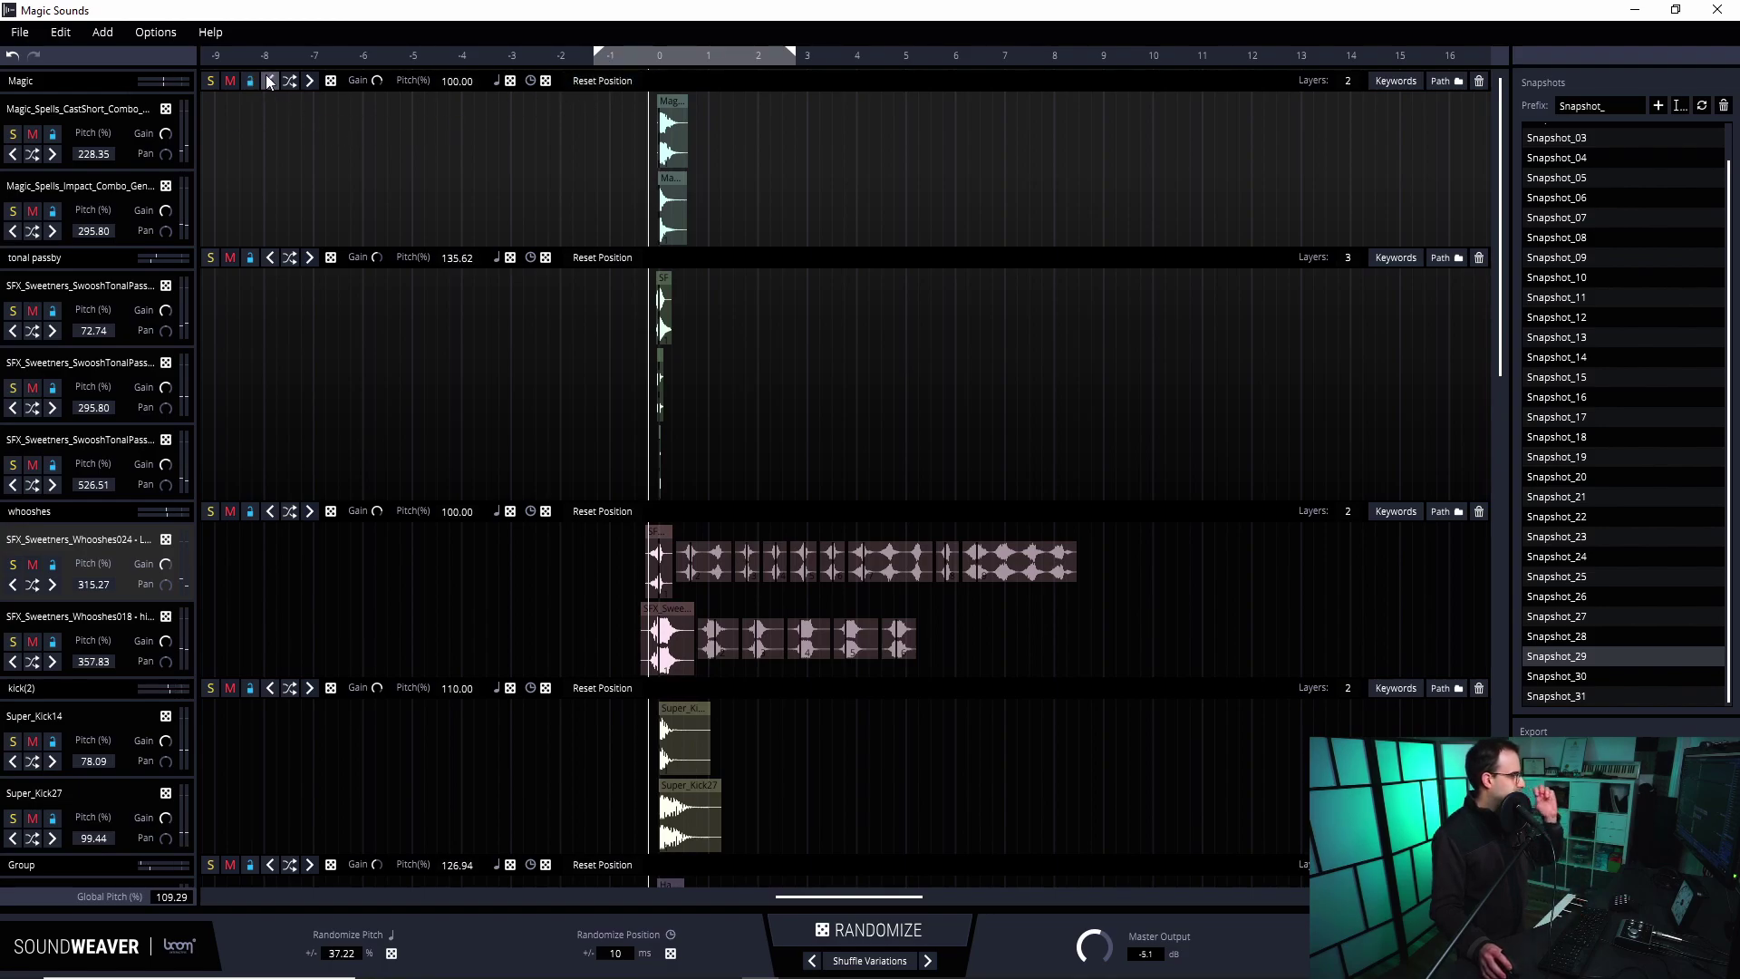
# Solo the Magic group of Snapshot_29 to hear it alone, and compare the mix without and with it
pyautogui.click(211, 81)
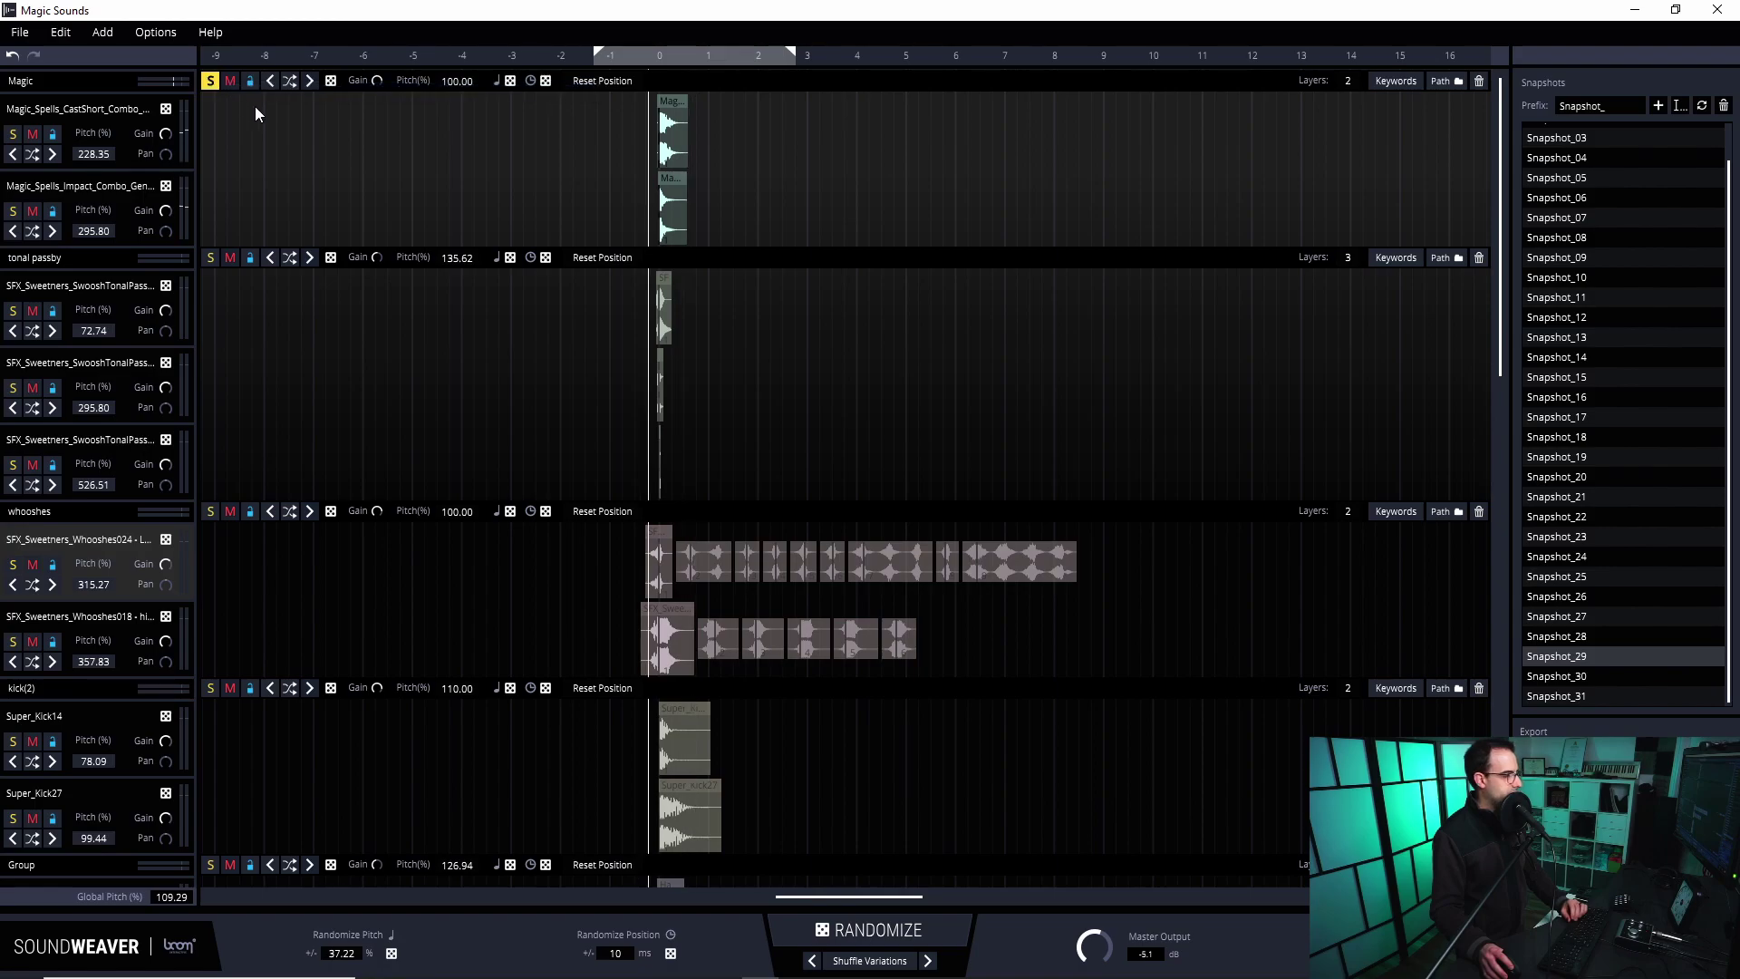
pyautogui.click(210, 81)
pyautogui.click(227, 82)
pyautogui.click(230, 79)
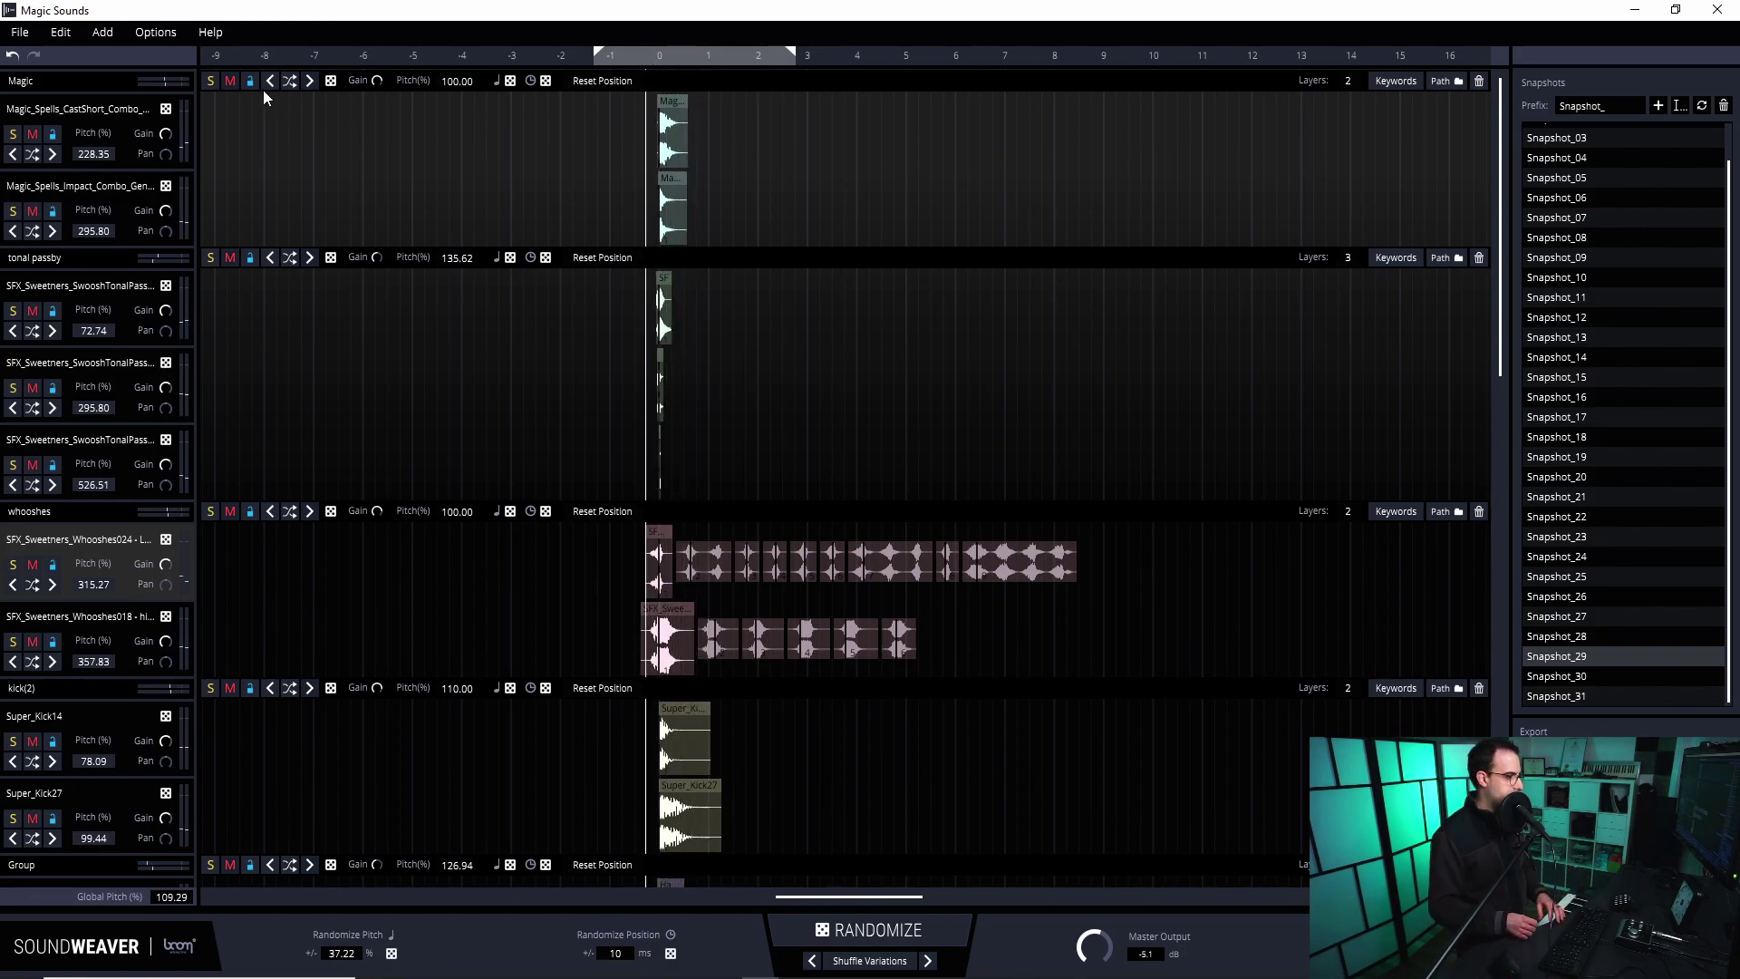
# Load Snapshot_28 and mute its Magic group
pyautogui.click(1553, 638)
pyautogui.click(229, 81)
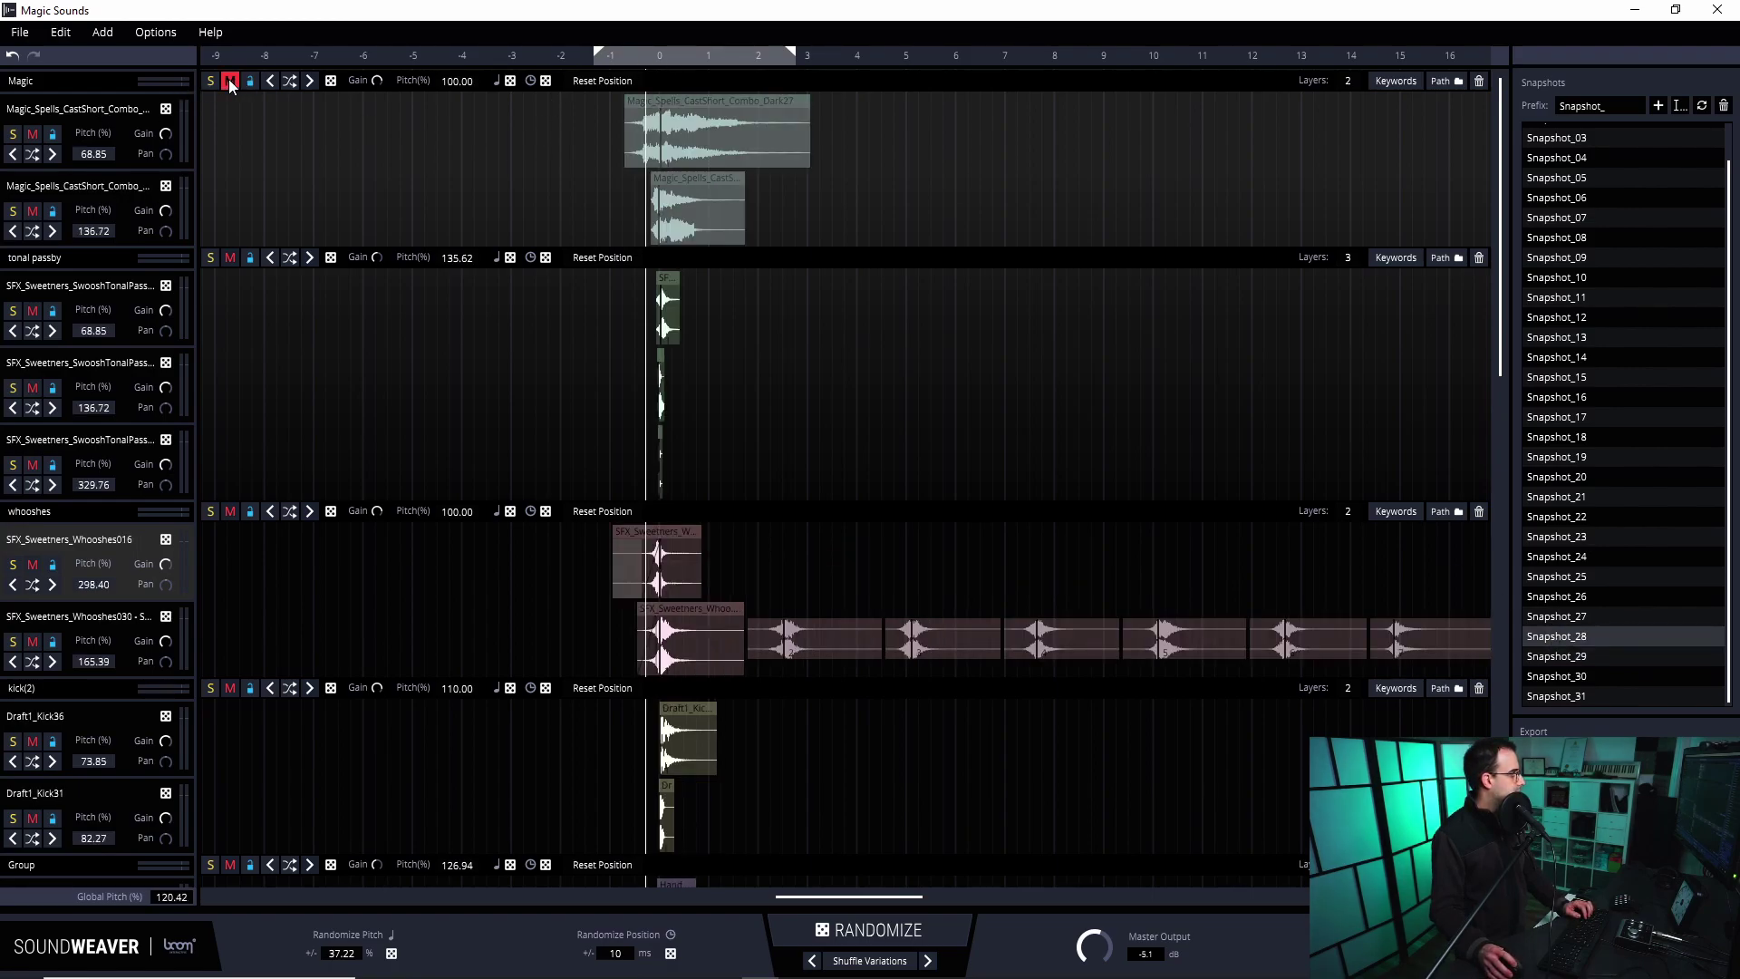